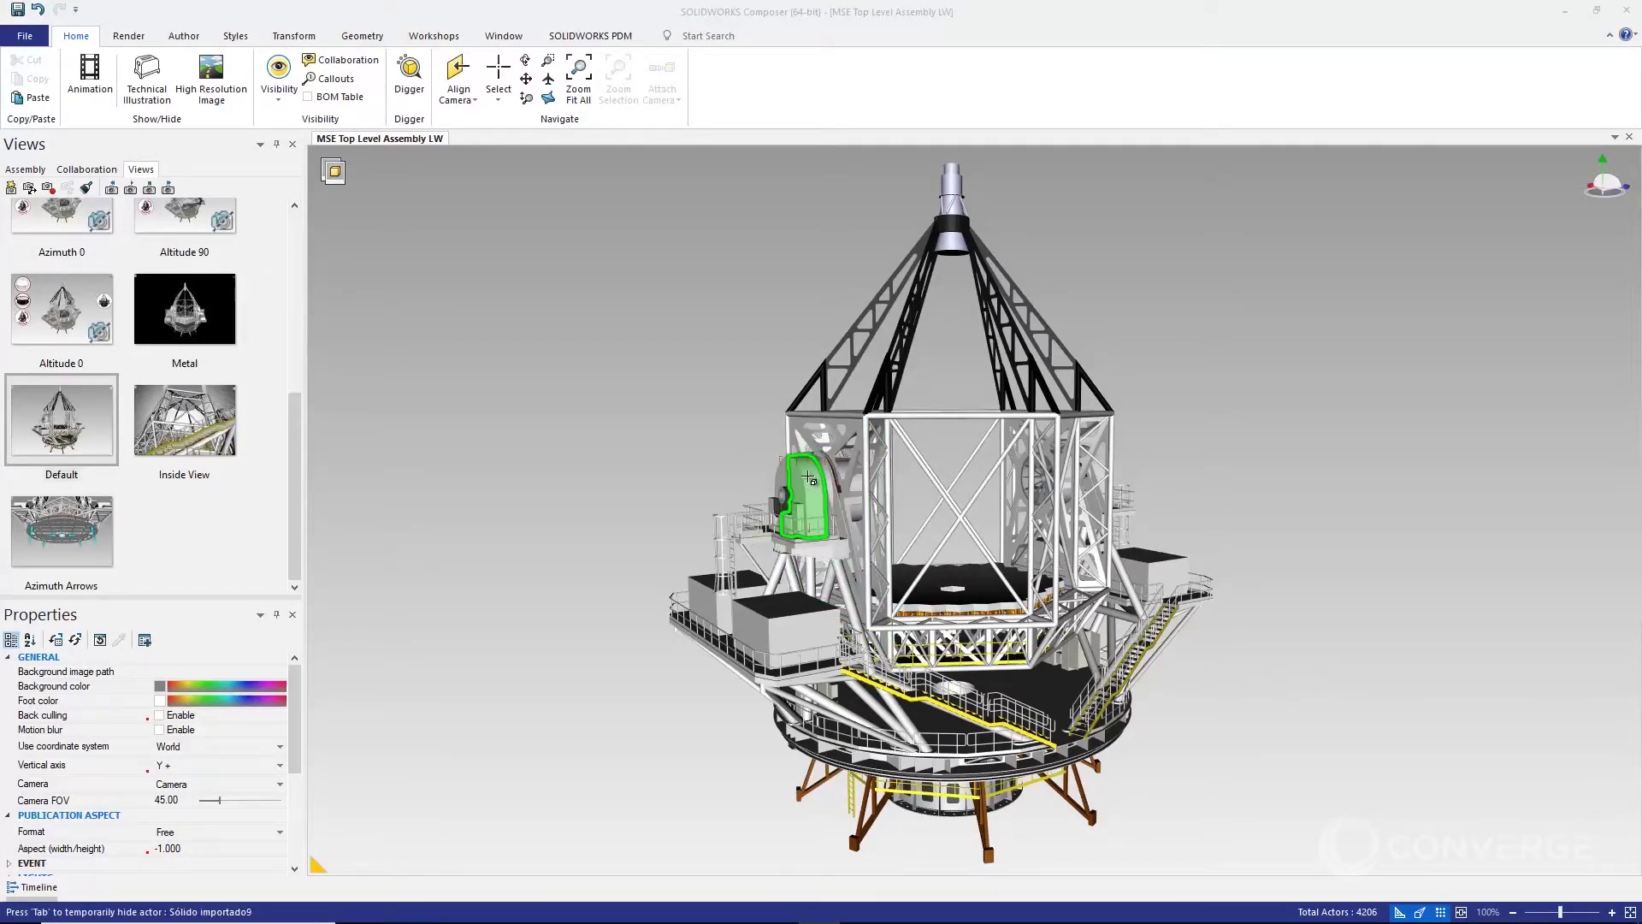
Select the cylindrical part behind the altitude bearing housing cover and extend the selection to its adjacent parts
{"action": "key", "text": "Tab"}
{"action": "key", "text": "Tab"}
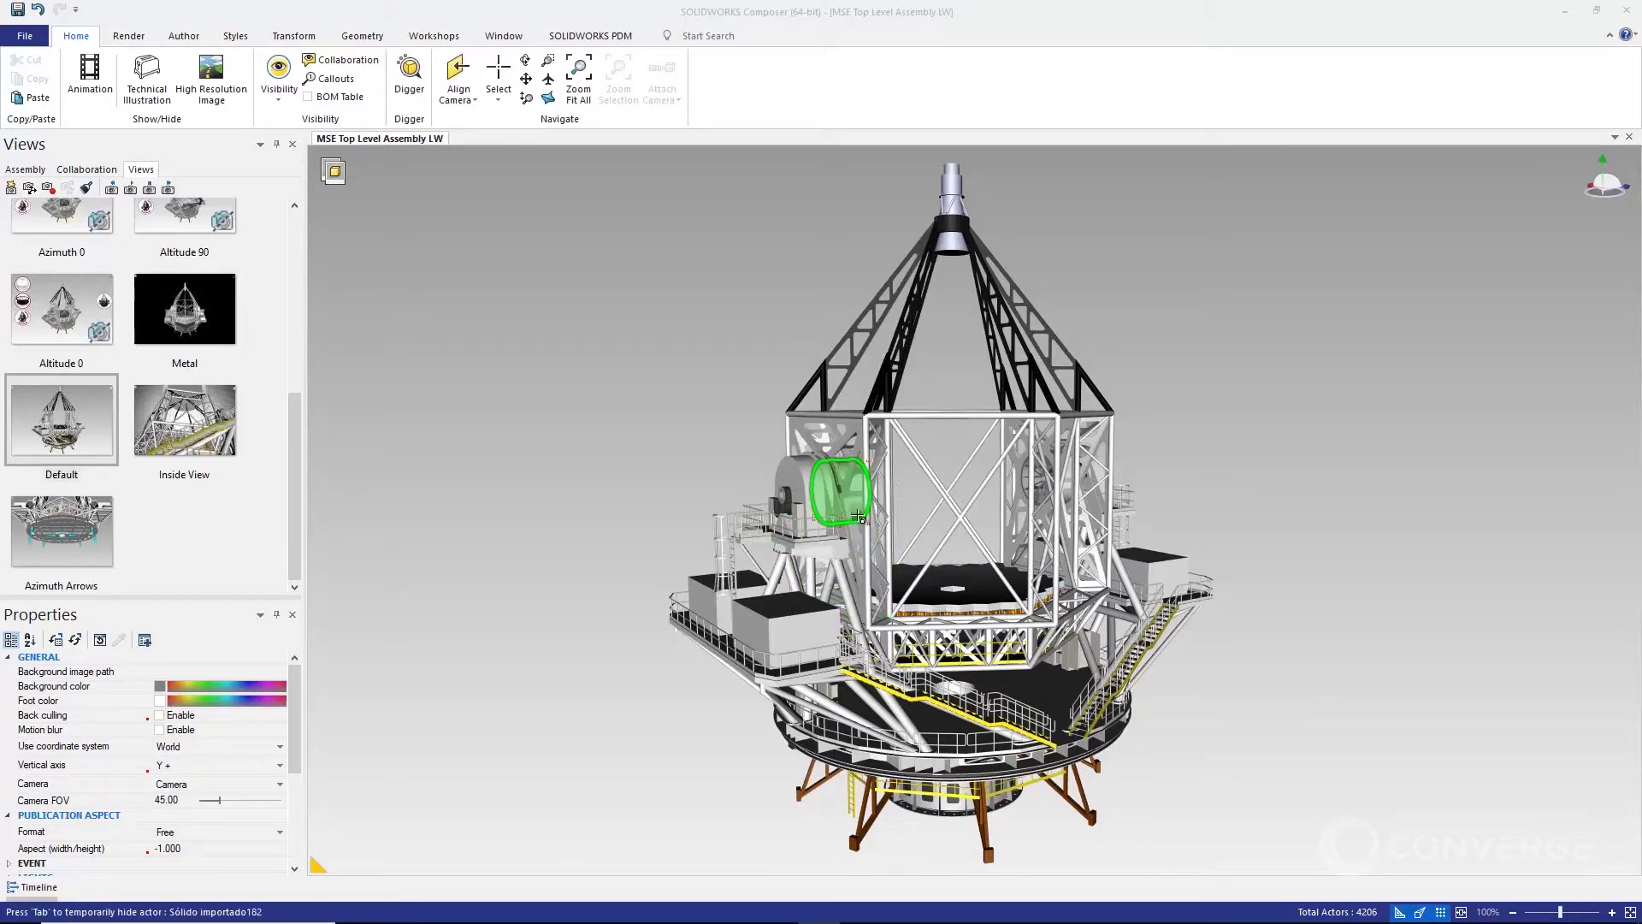
{"action": "left_click", "coordinate": [866, 520]}
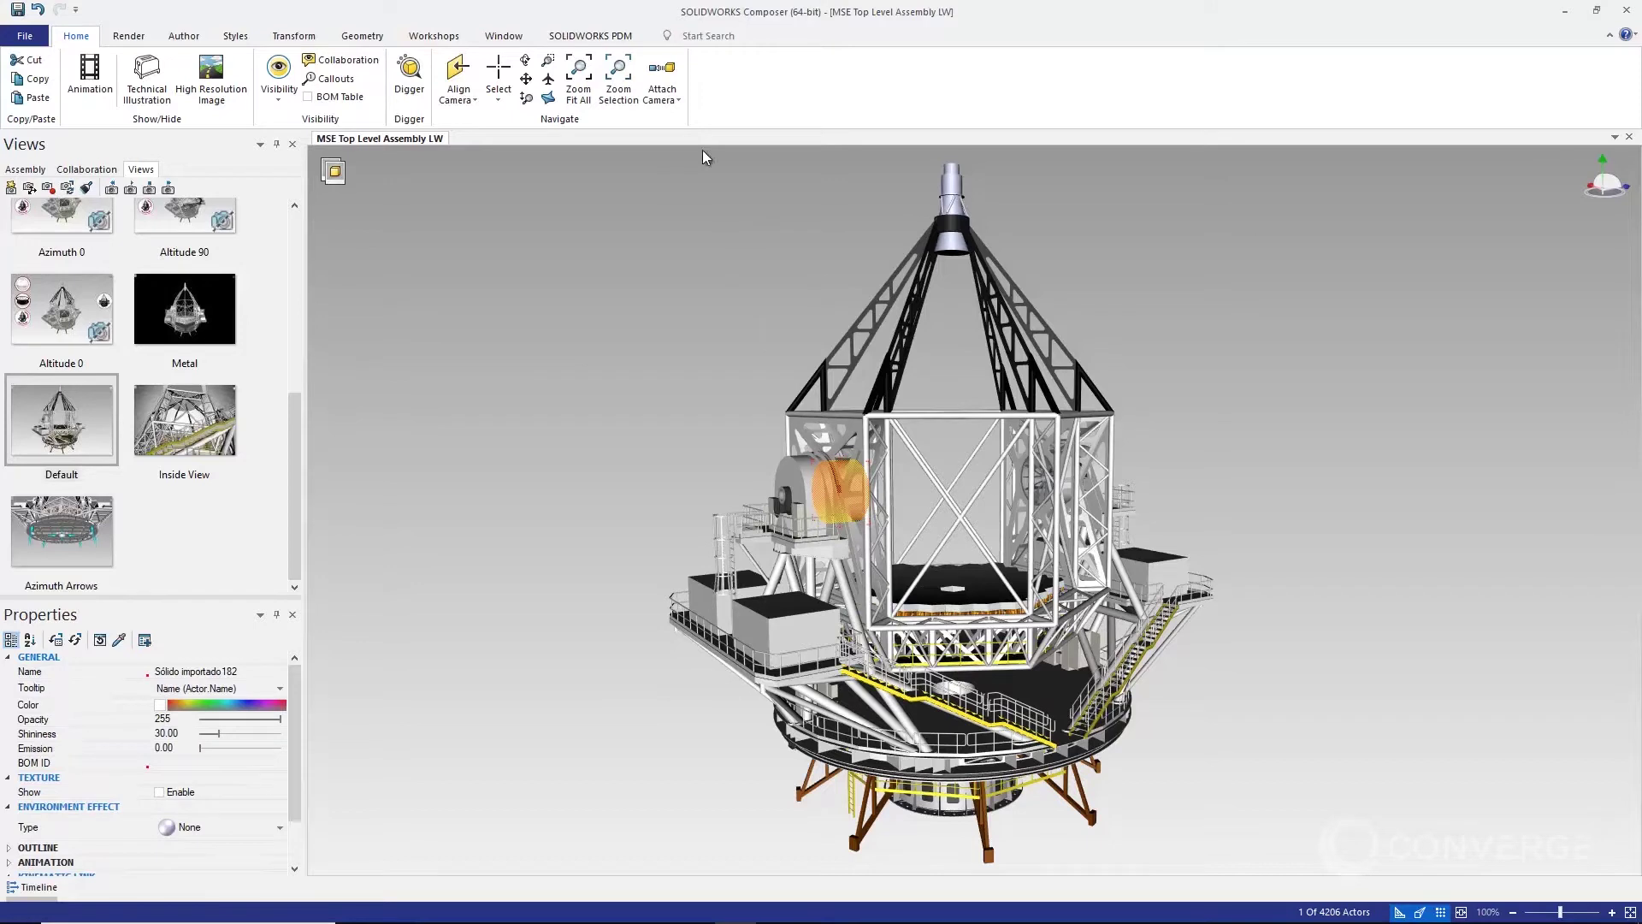
{"action": "left_click", "coordinate": [687, 39]}
{"action": "type", "text": "adja"}
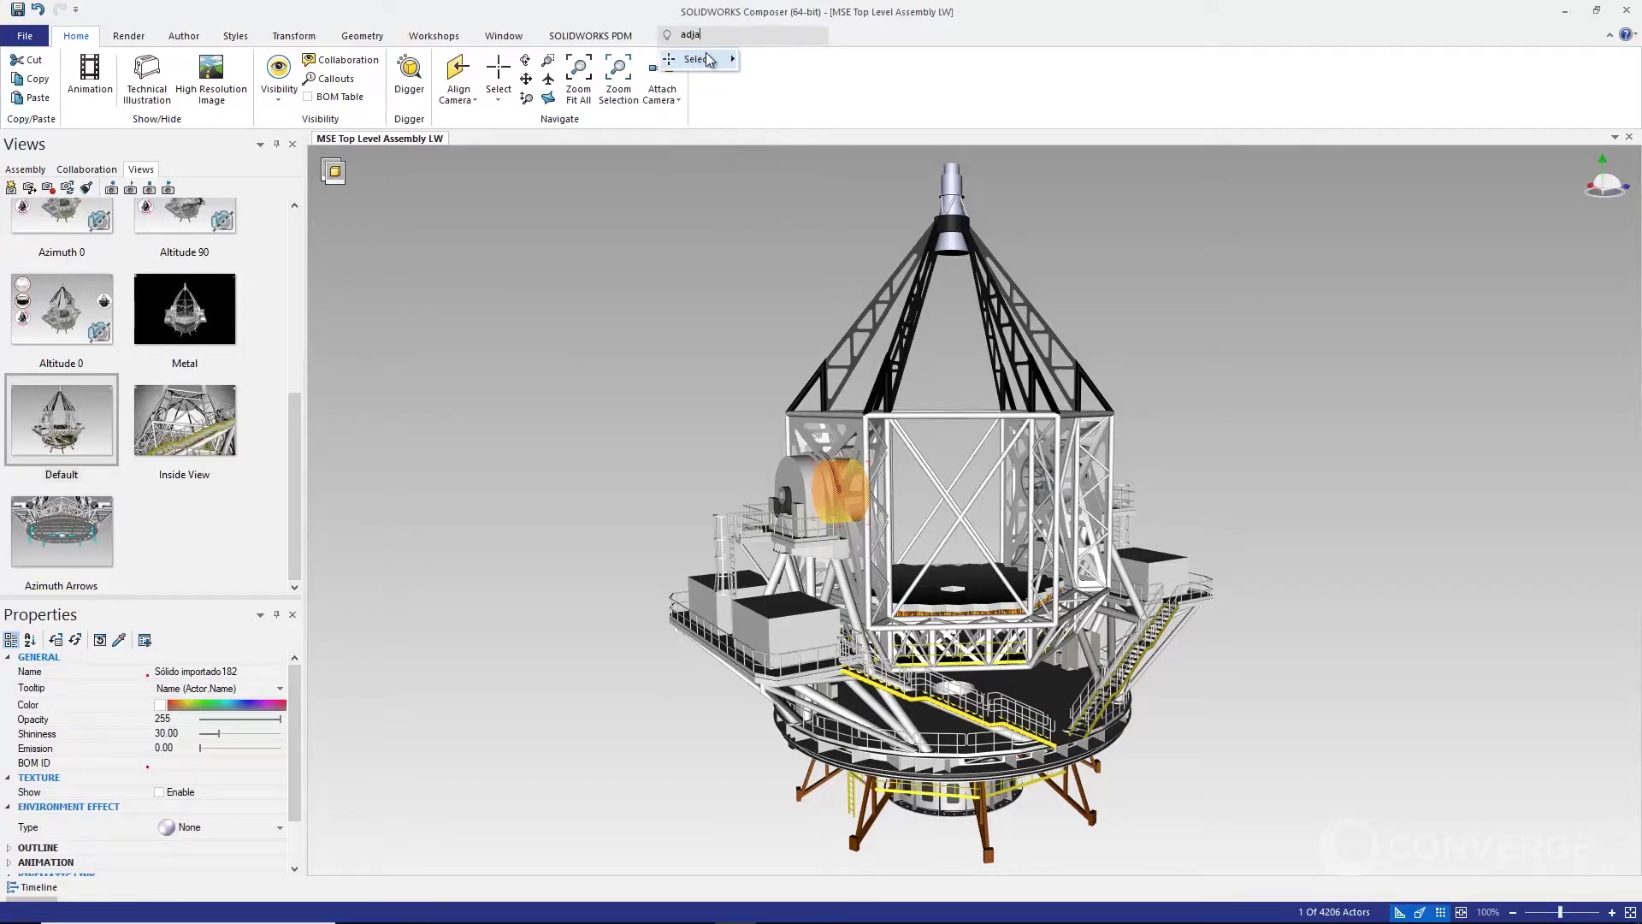
{"action": "mouse_move", "coordinate": [709, 59]}
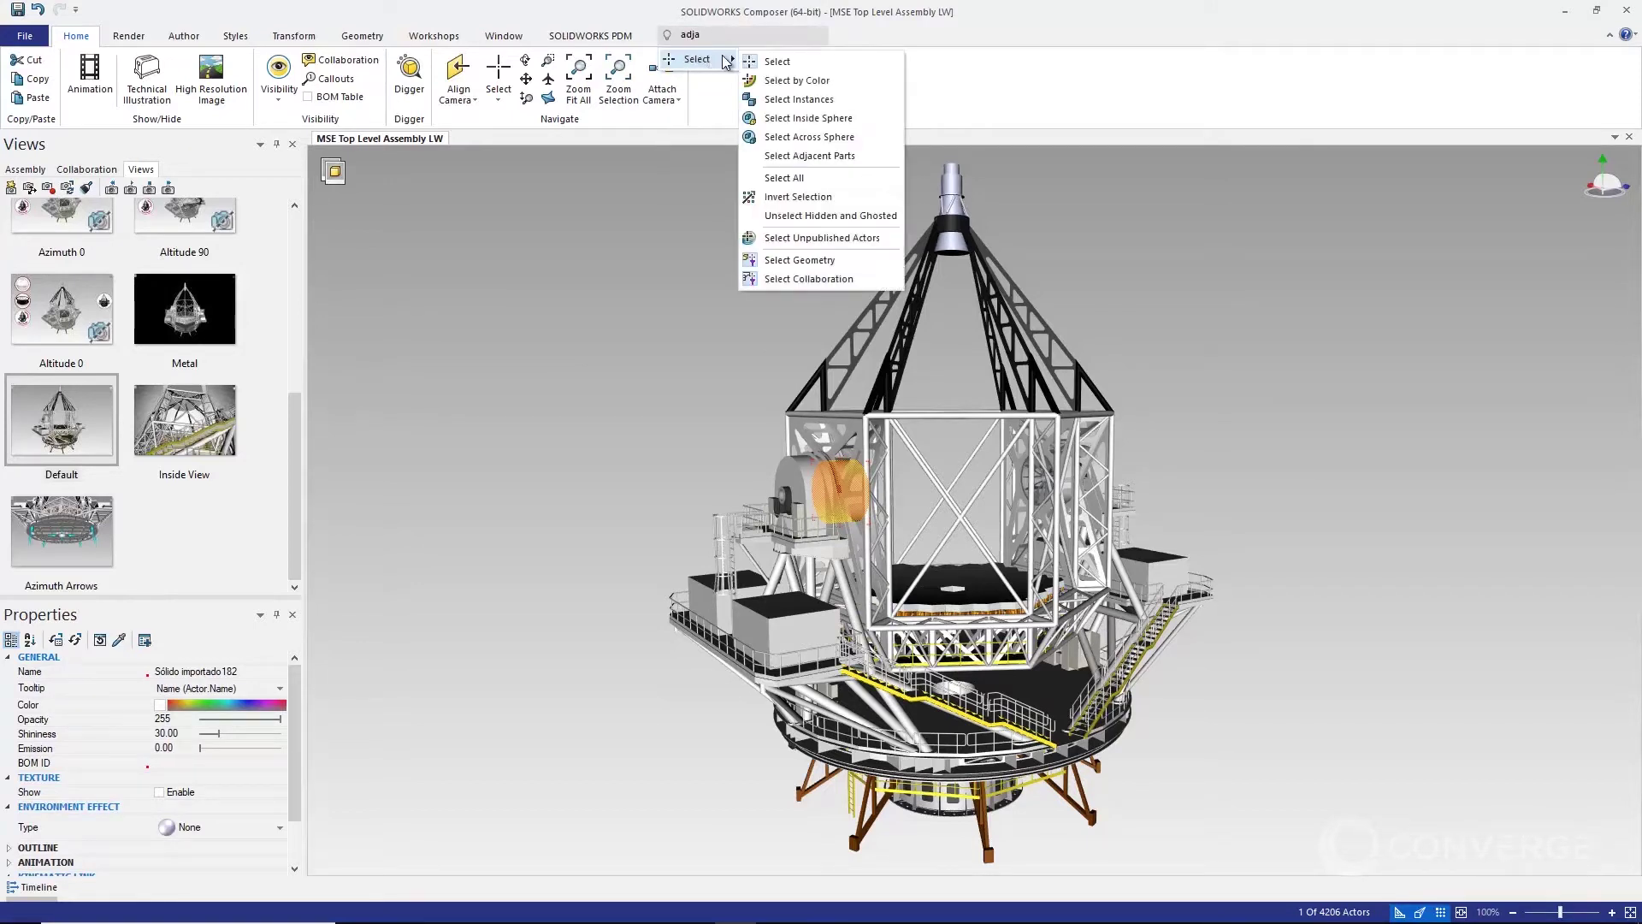
{"action": "left_click", "coordinate": [788, 158]}
Expand the current selection once more to include all parts adjacent to it
{"action": "right_click", "coordinate": [667, 226]}
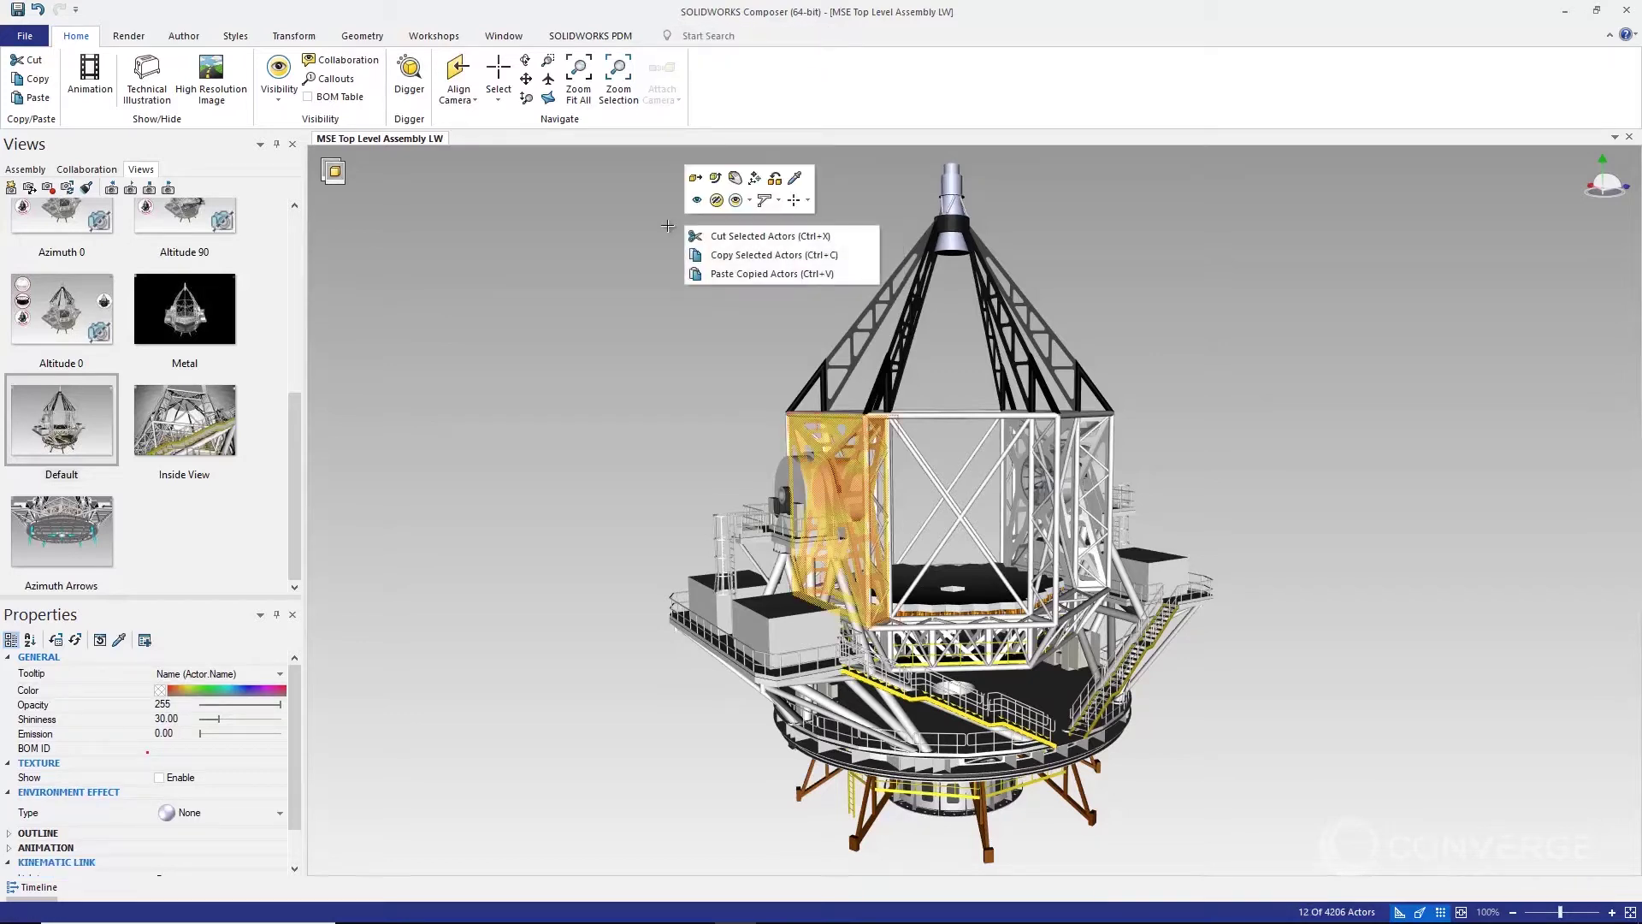
{"action": "left_click", "coordinate": [808, 201]}
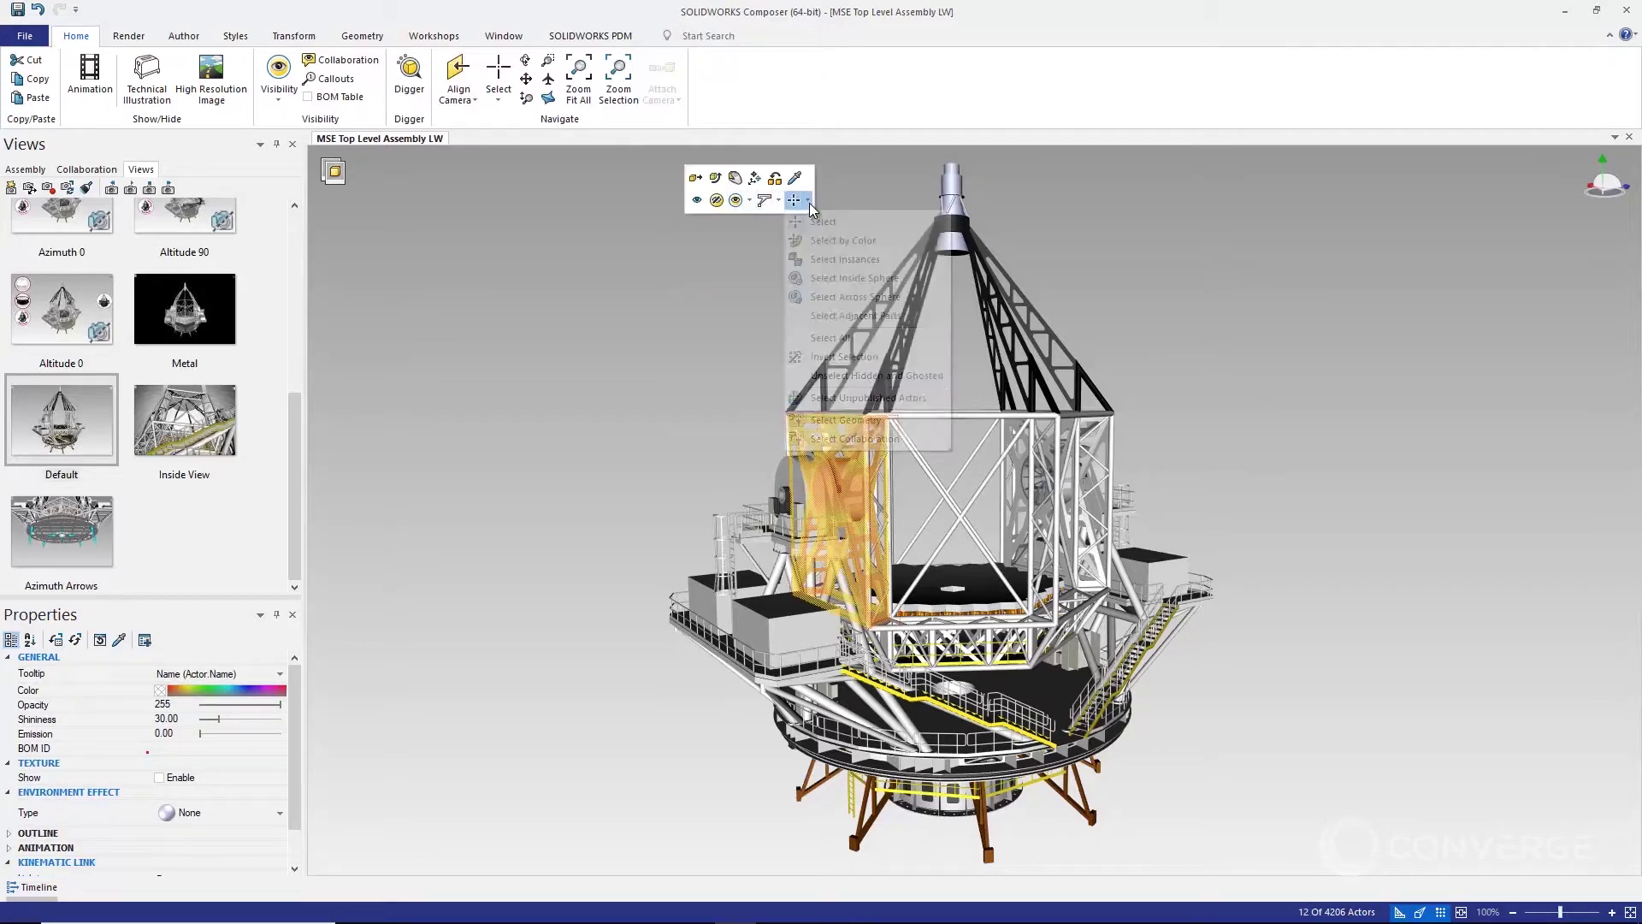
{"action": "left_click", "coordinate": [836, 316]}
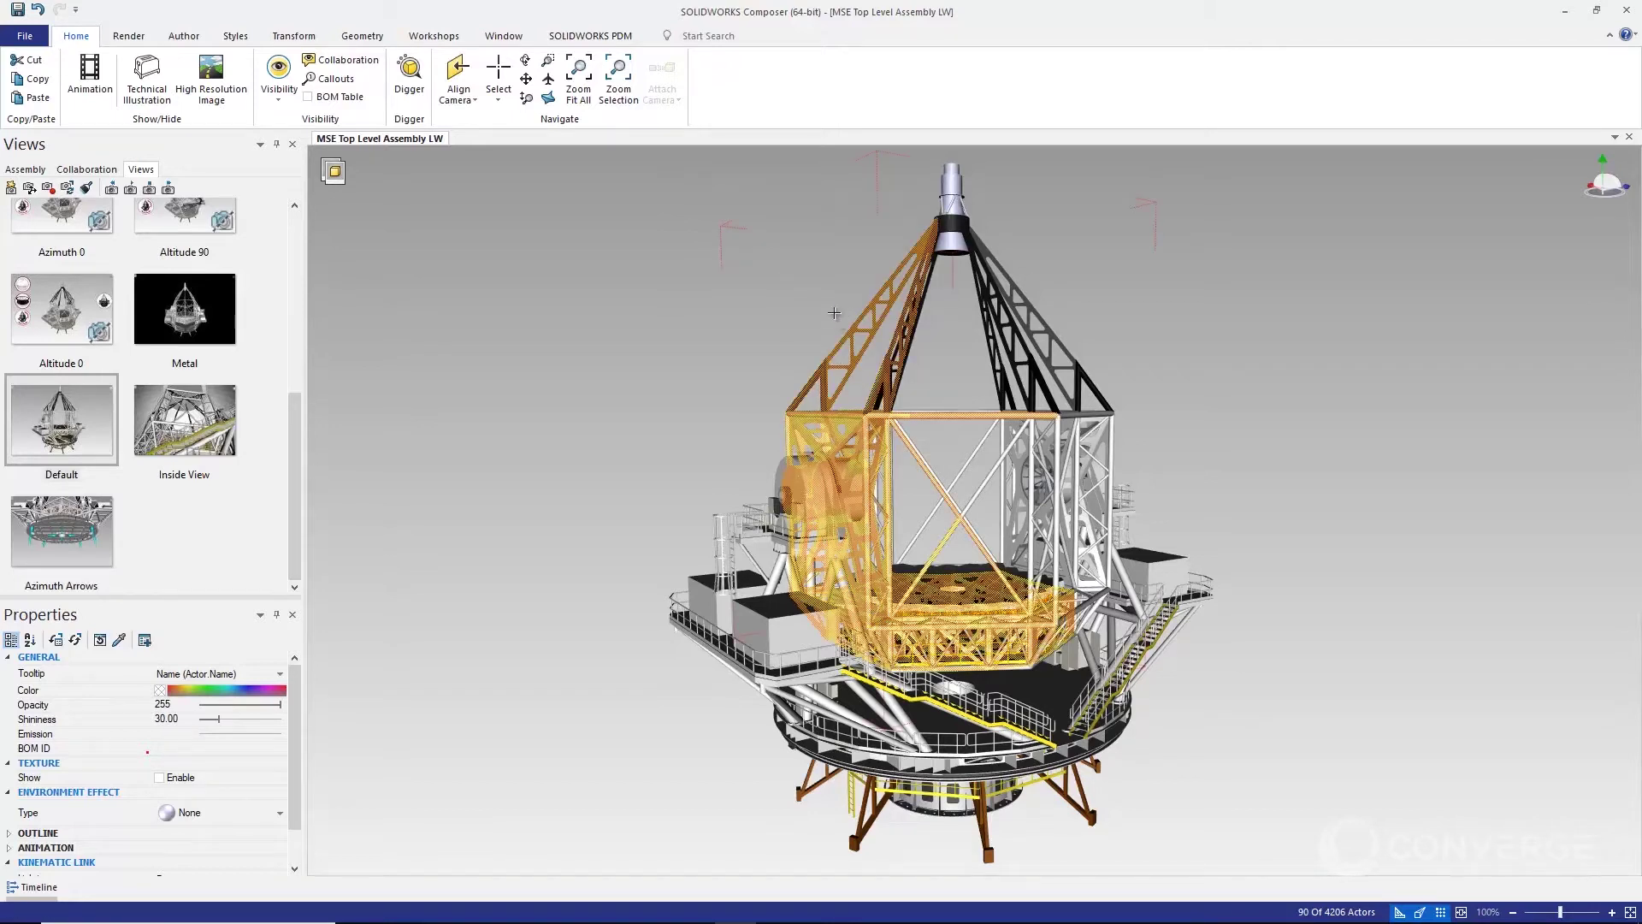
Examine the selection statistics for the selected actors
{"action": "left_click", "coordinate": [1356, 912]}
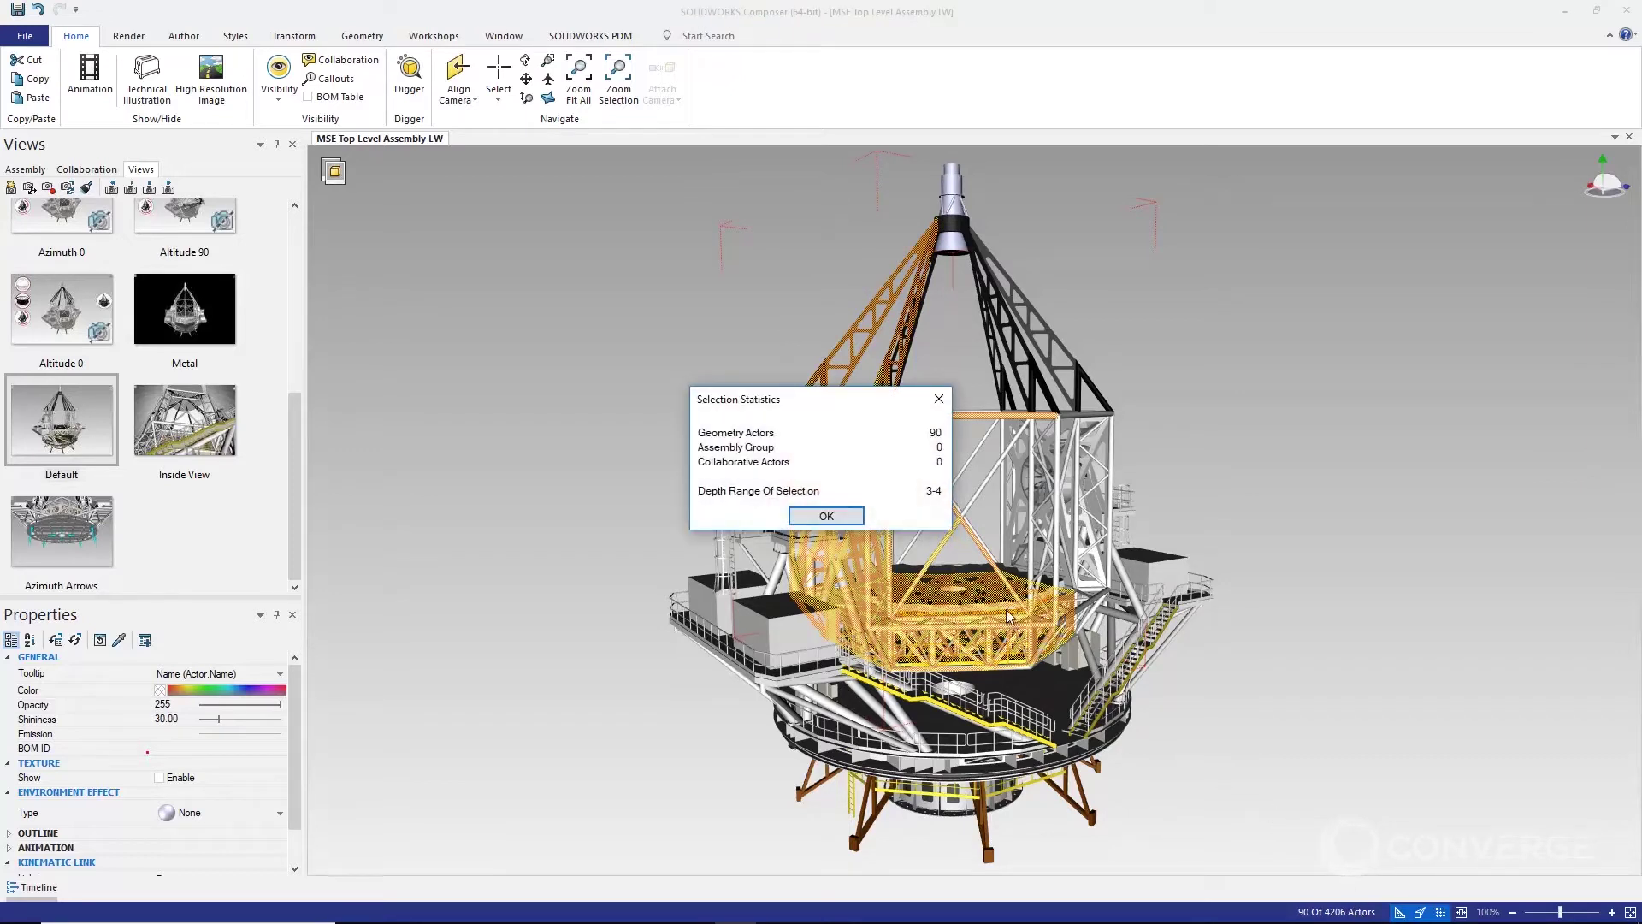
{"action": "left_click", "coordinate": [851, 519]}
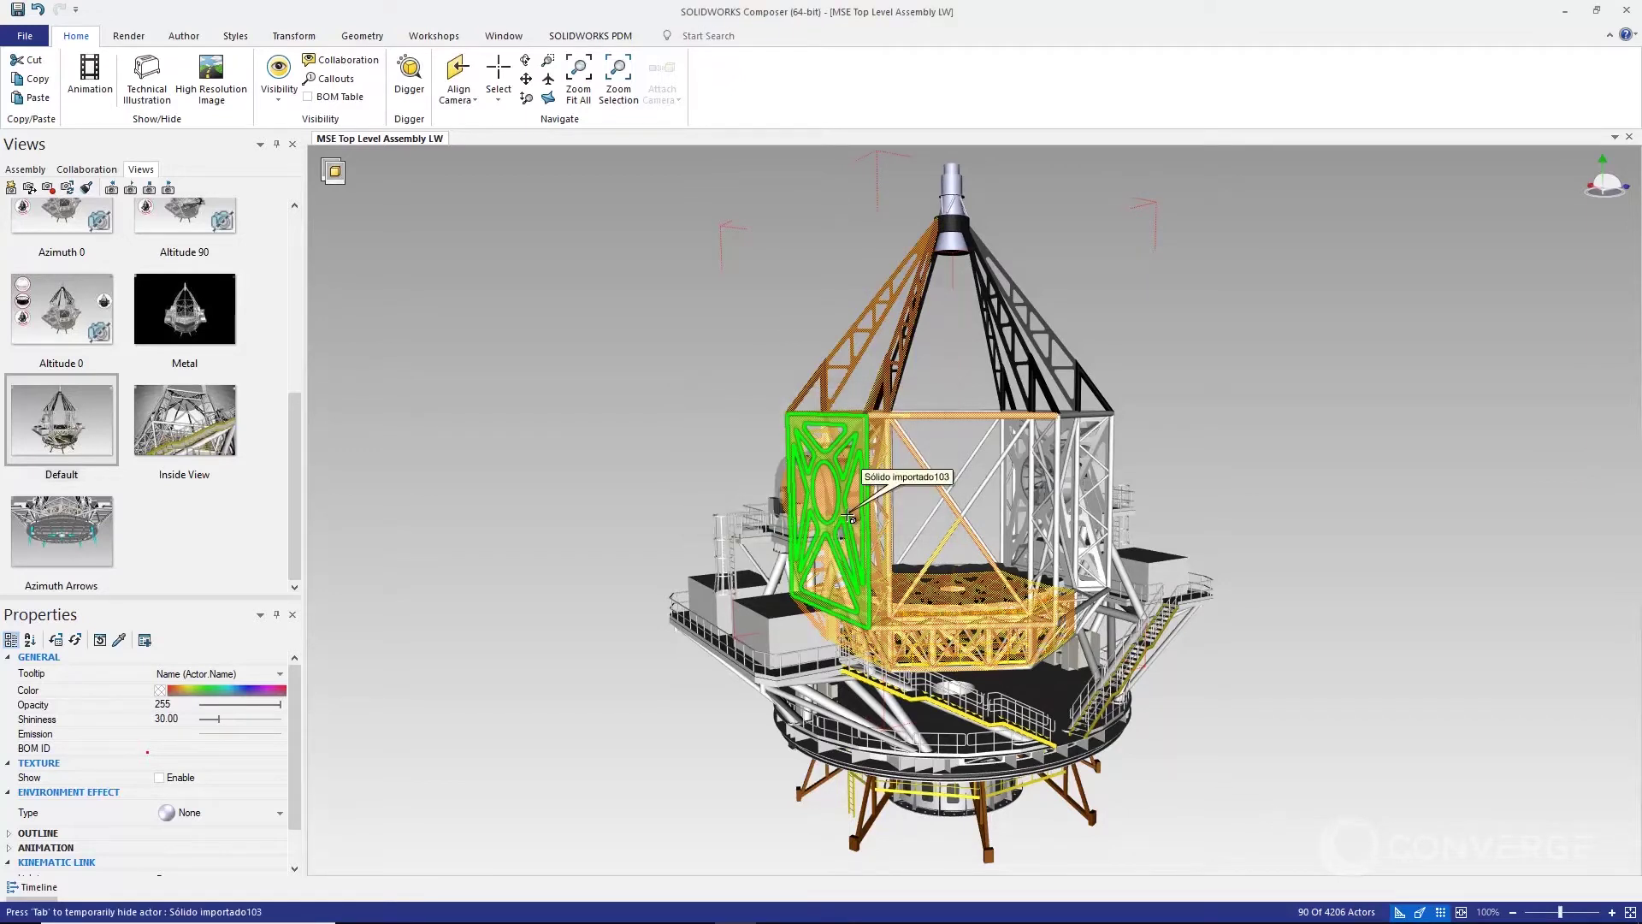
{"action": "key", "text": "Tab"}
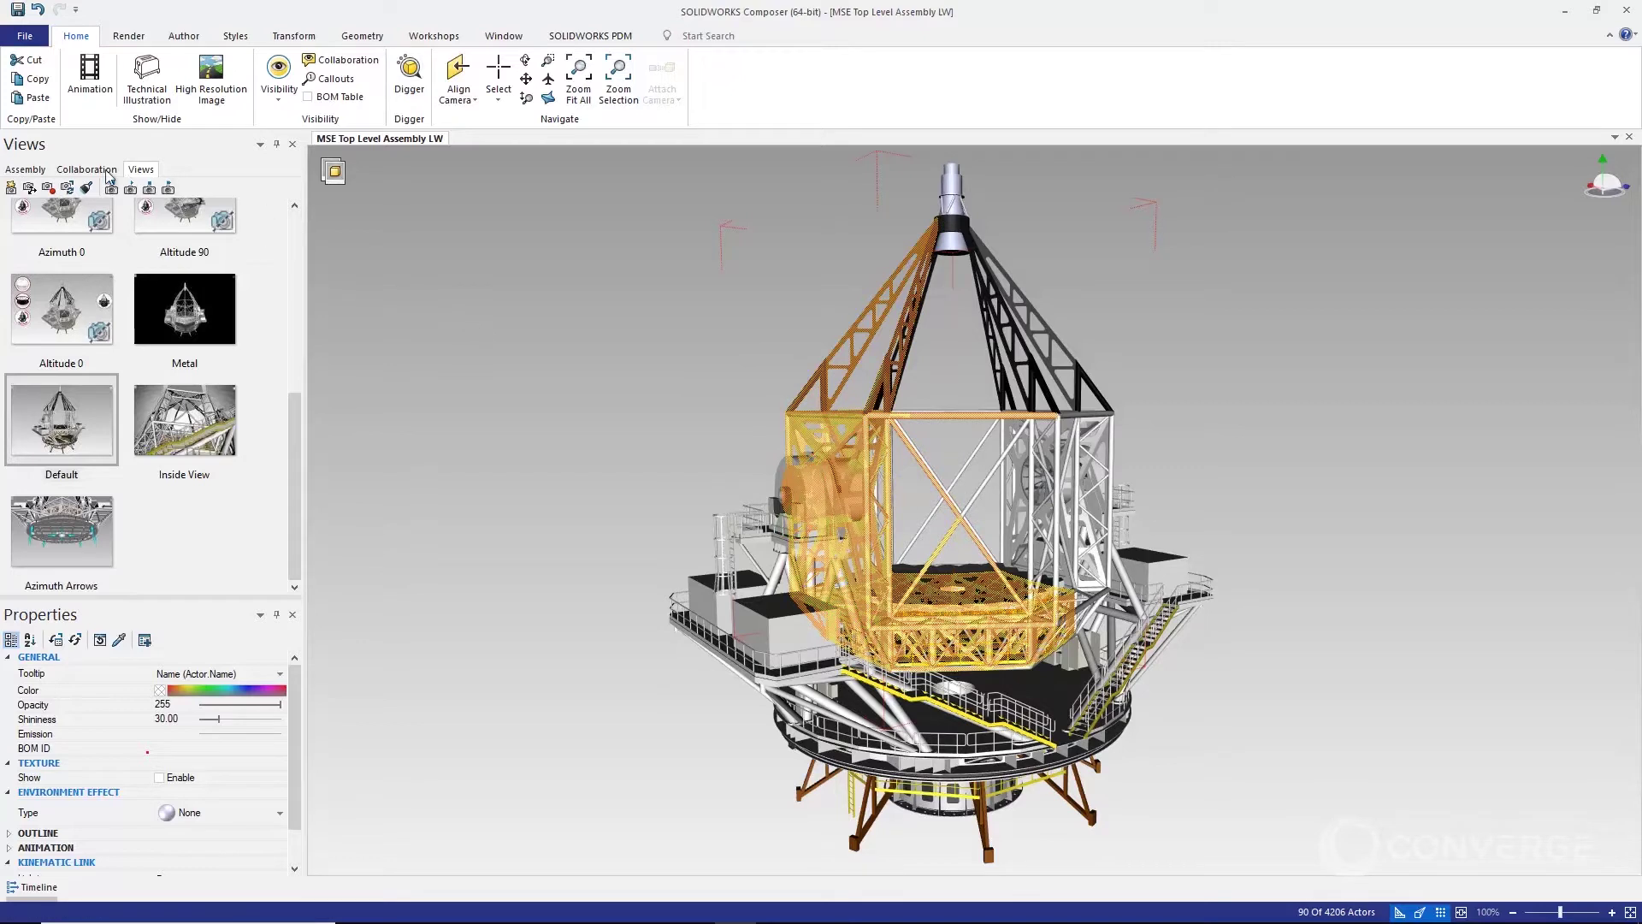
Create a selection set from the selected actors in the assembly tree and name it "Bearing Group"
{"action": "left_click", "coordinate": [26, 169]}
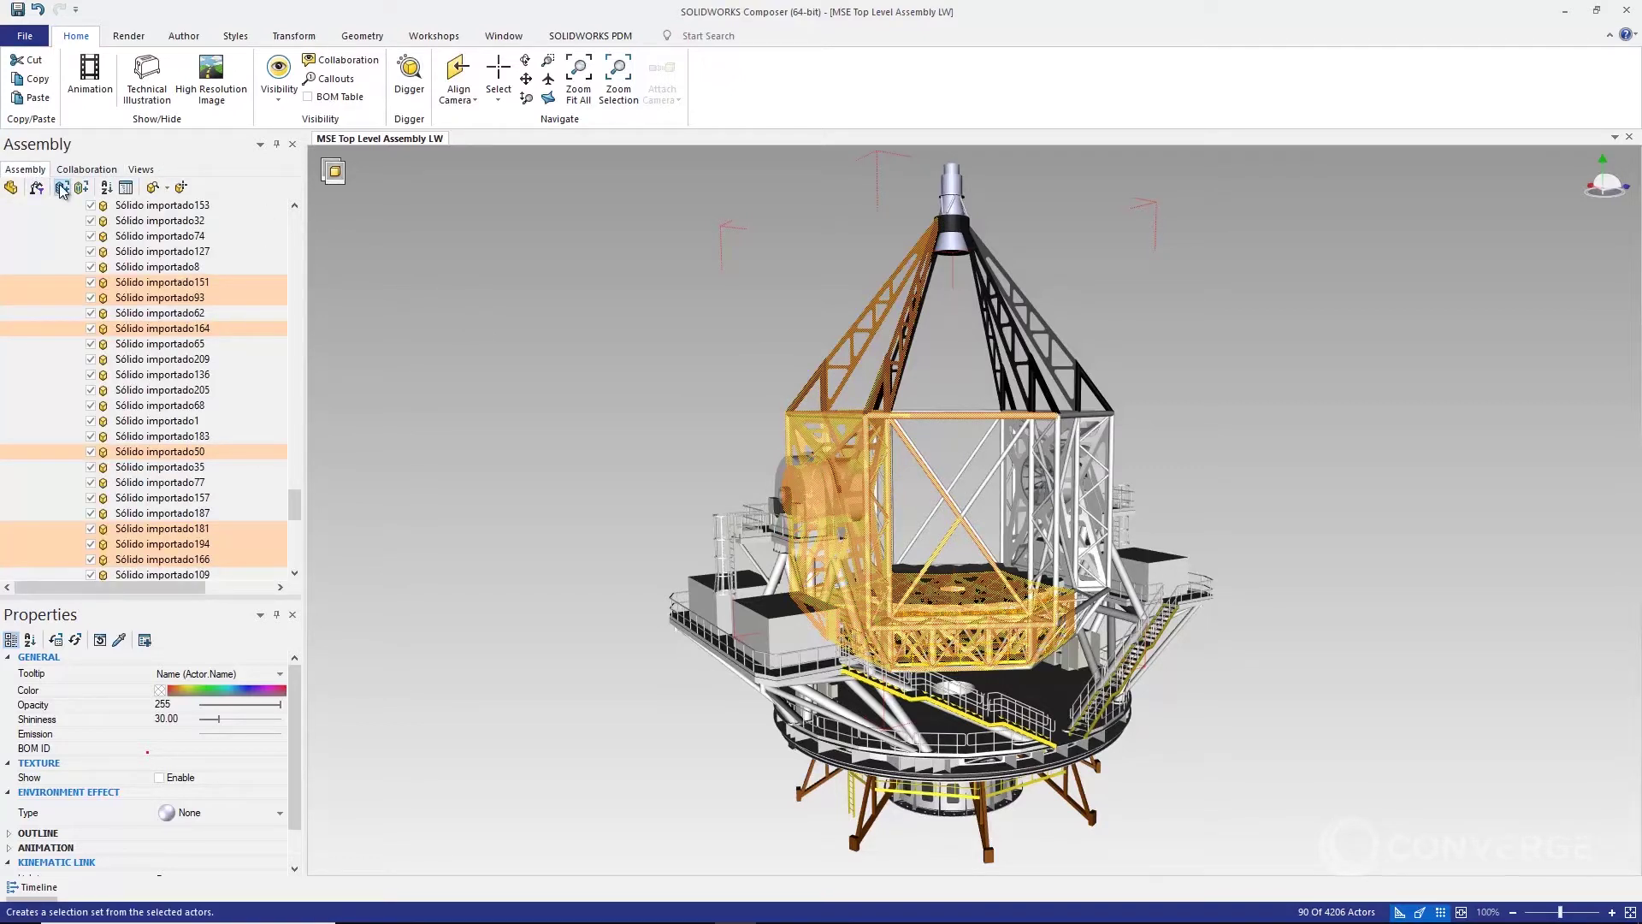
{"action": "left_click", "coordinate": [61, 188]}
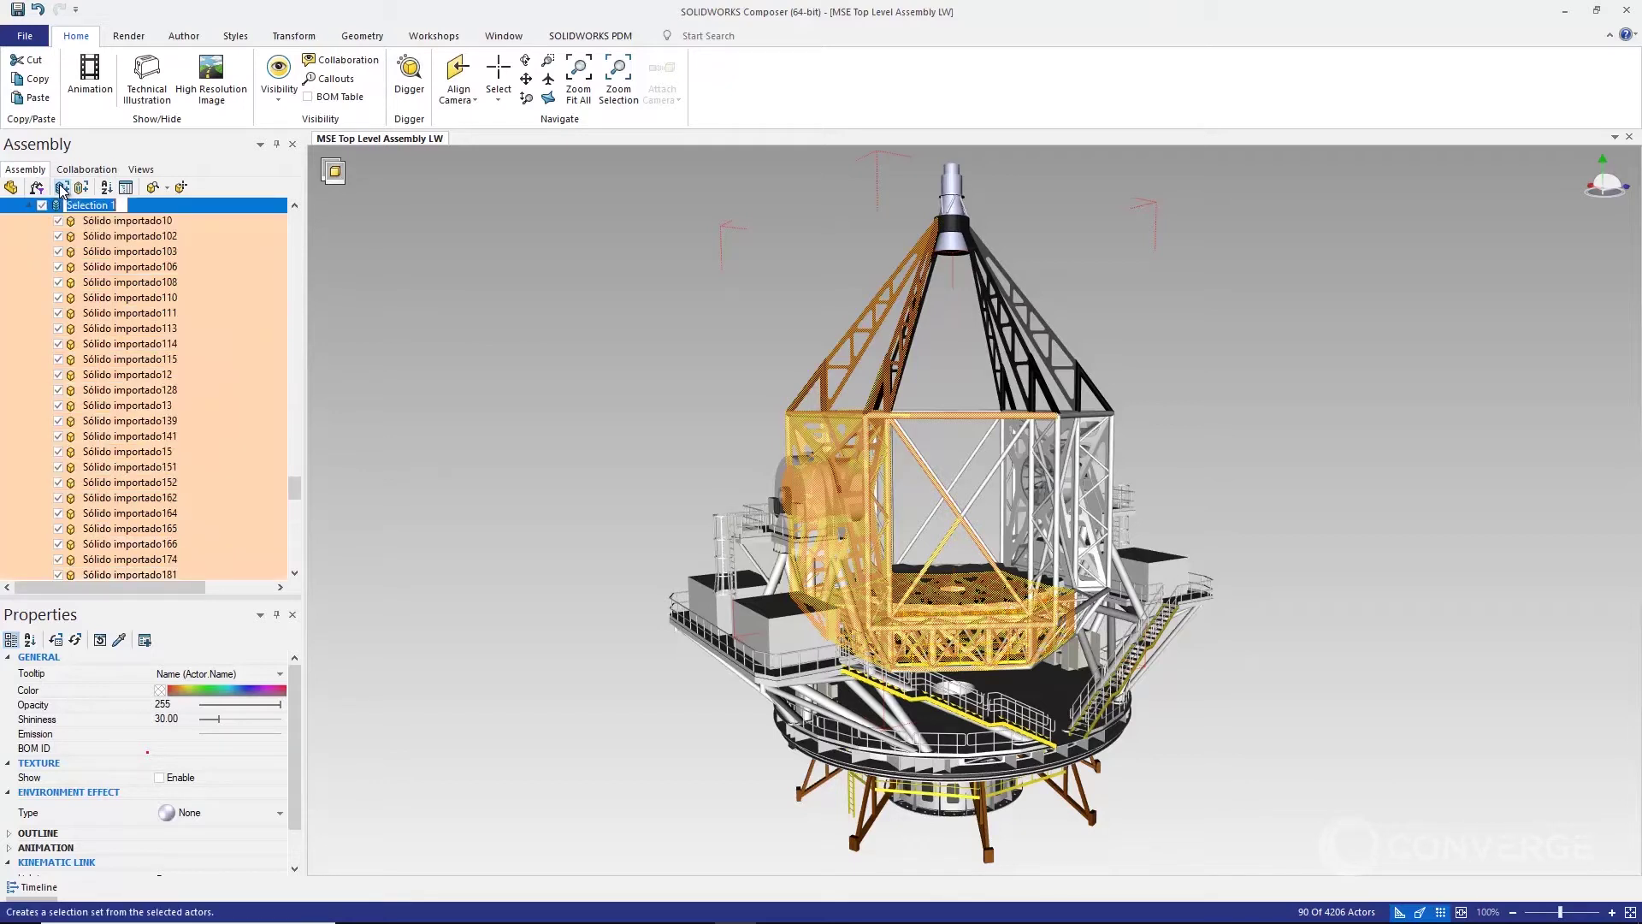
{"action": "type", "text": "Bearing Group"}
{"action": "key", "text": "Return"}
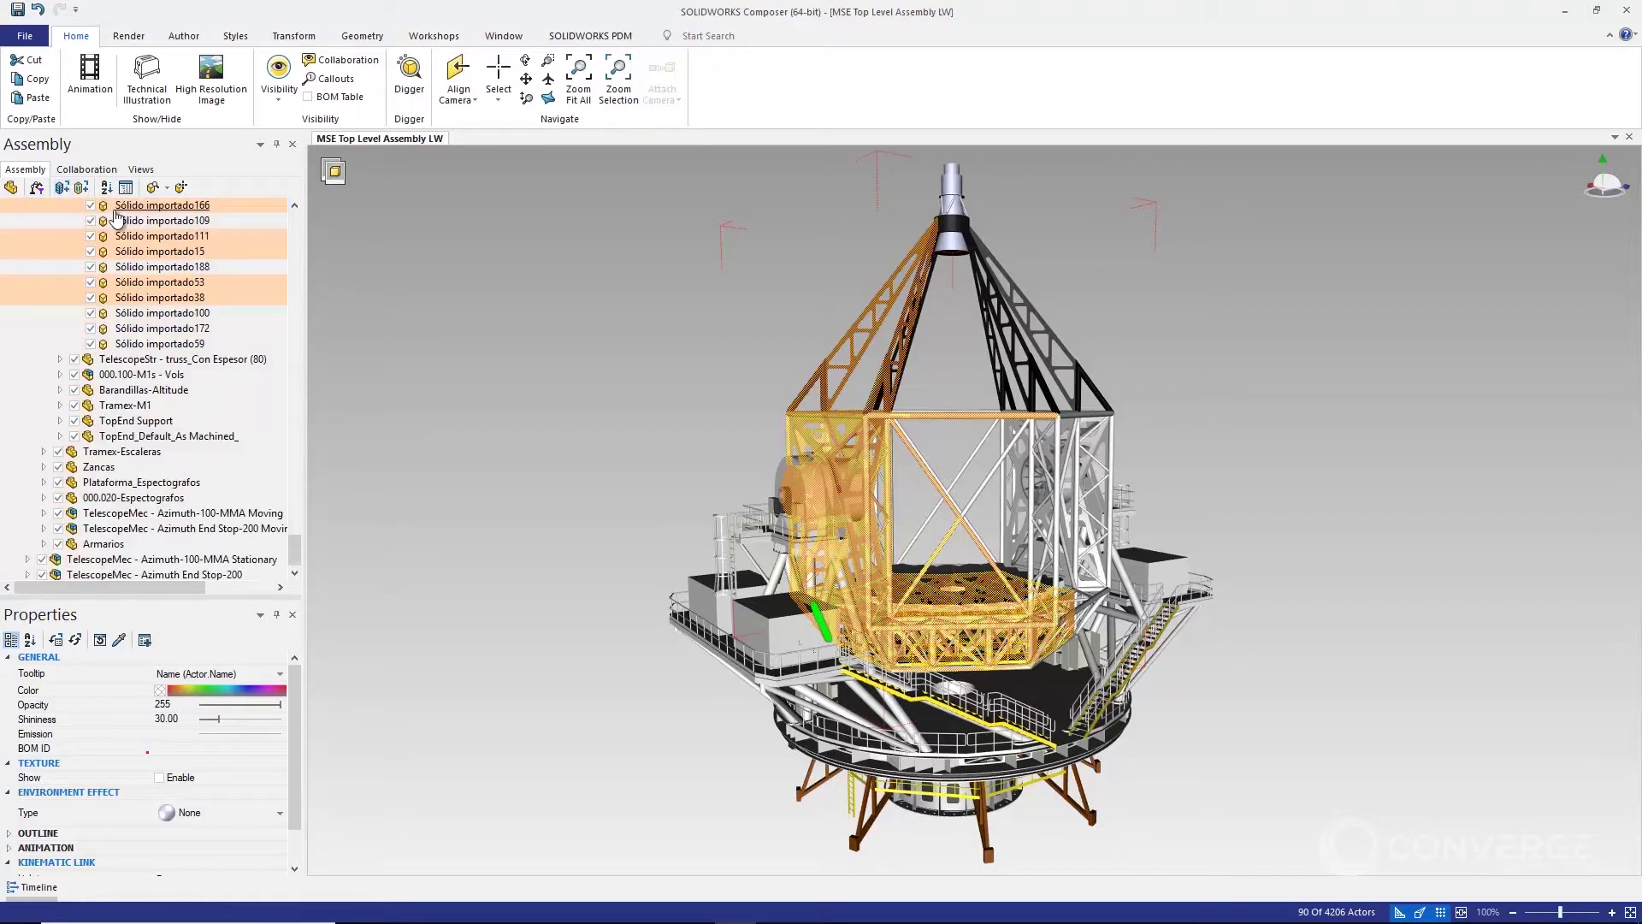
Capture the isolated bearing group as a new view and lock the Default view against changes
{"action": "left_click_drag", "start_coordinate": [292, 549], "coordinate": [292, 557]}
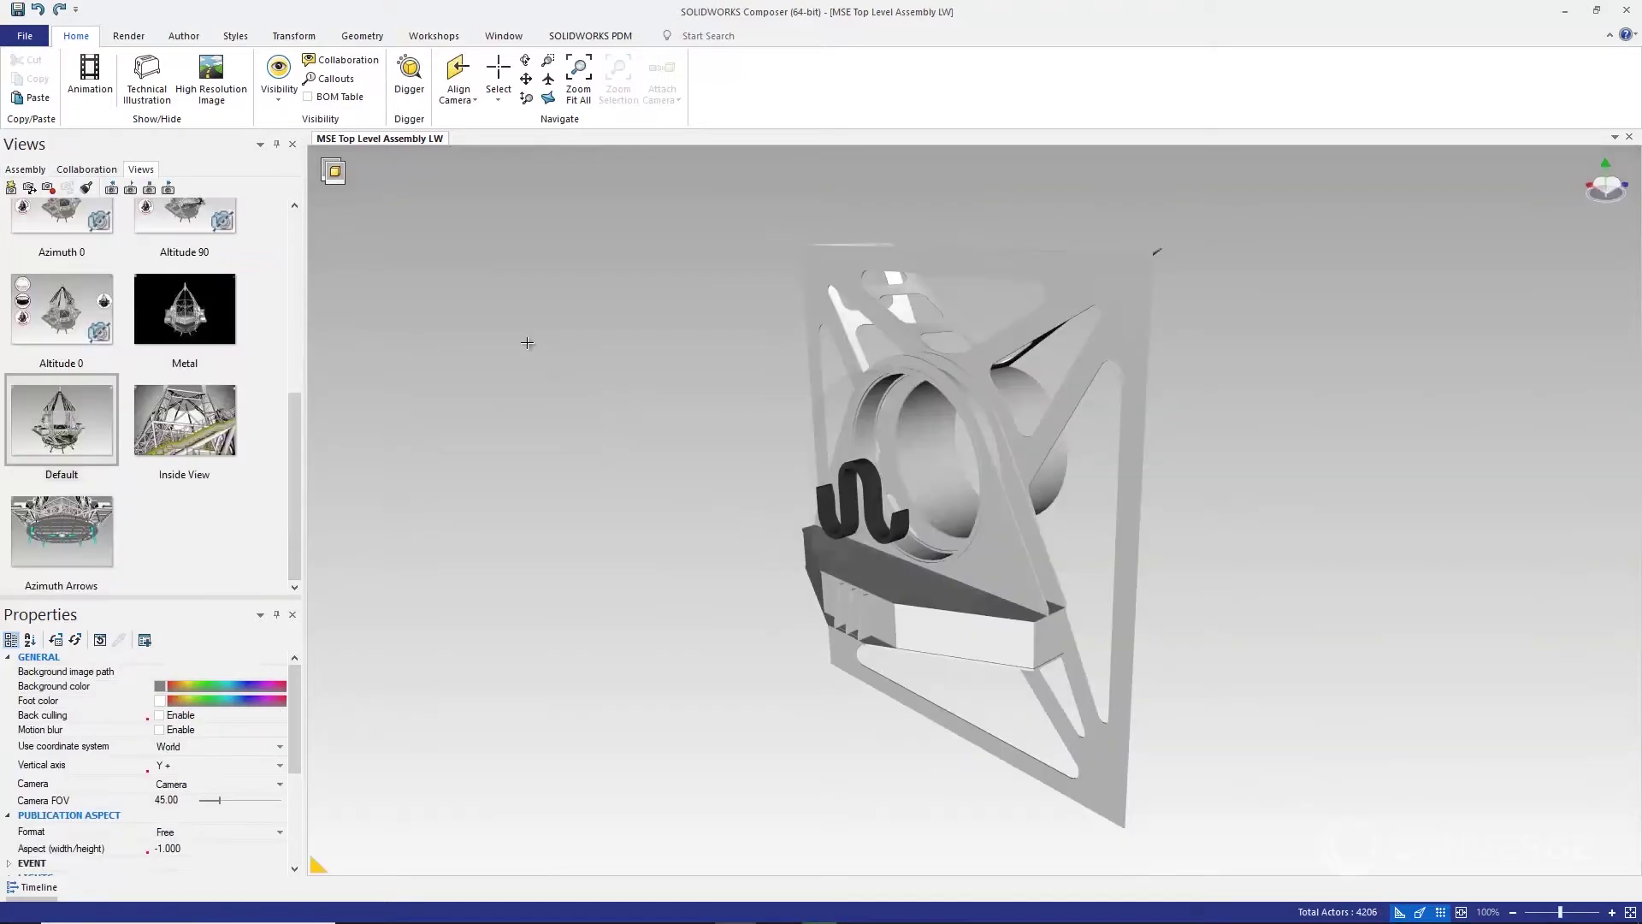
{"action": "left_click", "coordinate": [10, 190]}
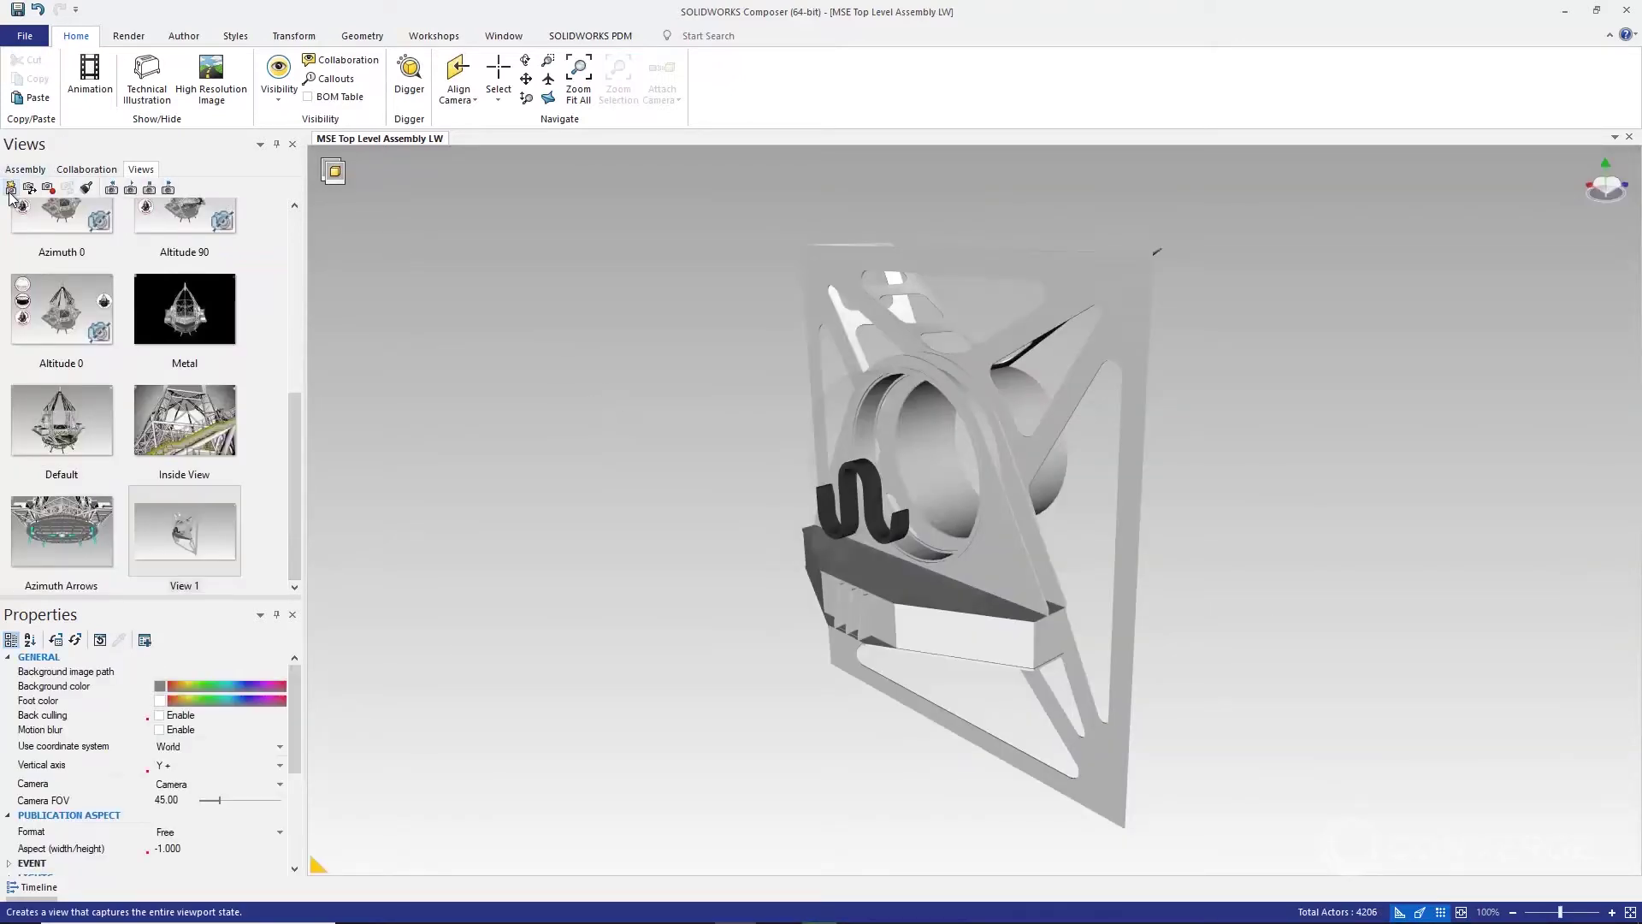
{"action": "right_click", "coordinate": [38, 426]}
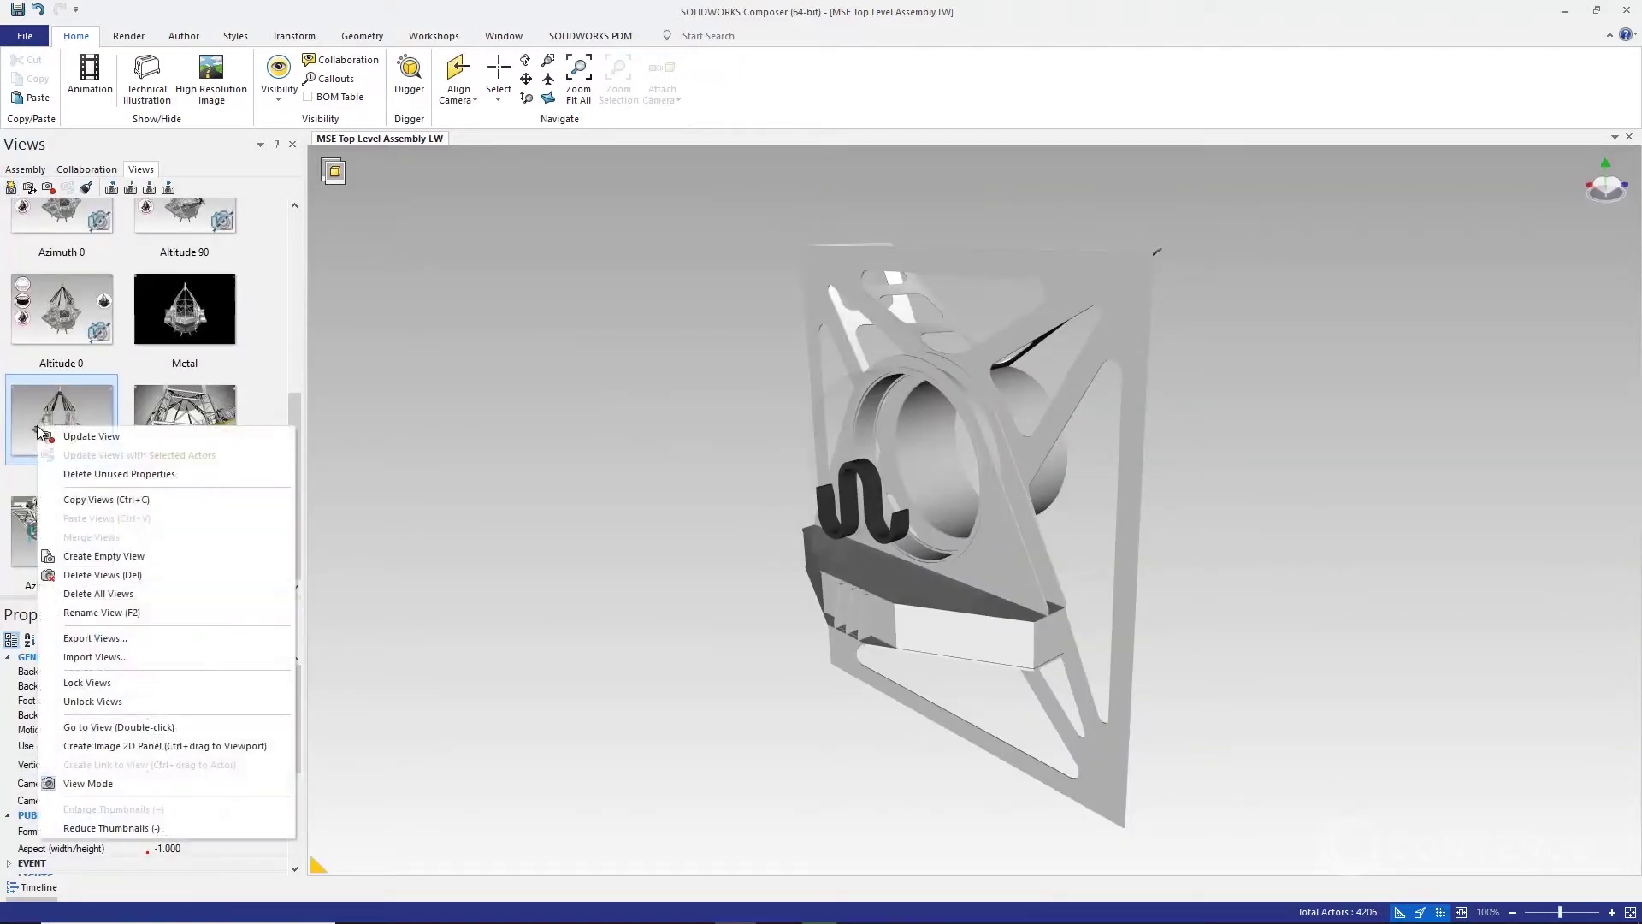
{"action": "left_click", "coordinate": [106, 681]}
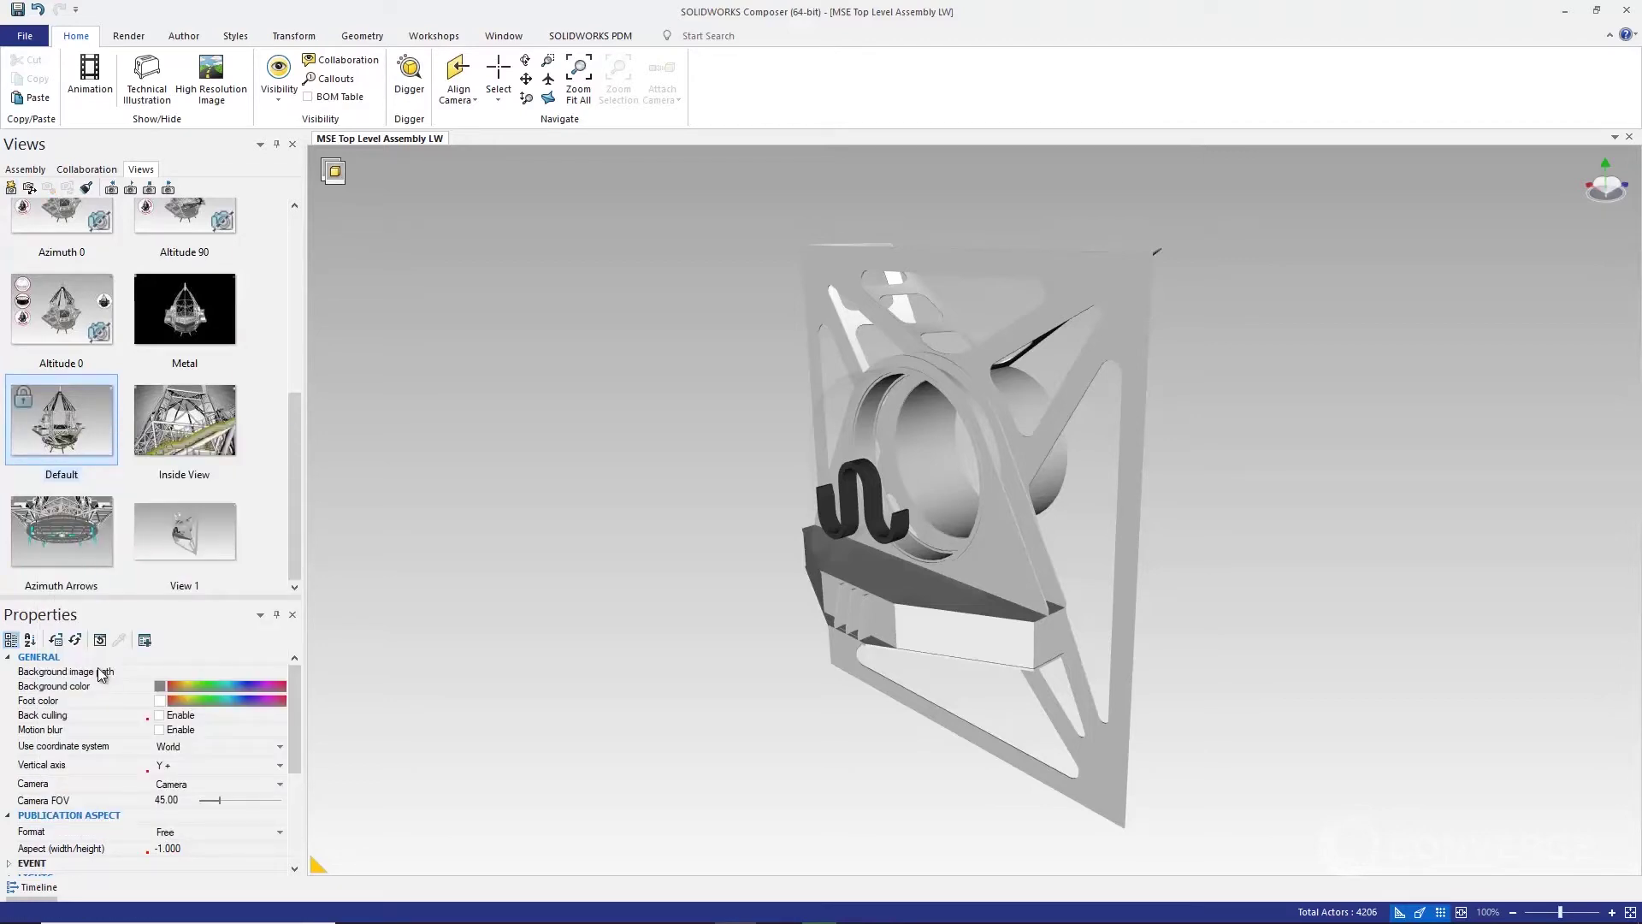
Show the Default, Altitude 90 and Altitude 0 views one after another
{"action": "left_click", "coordinate": [54, 437]}
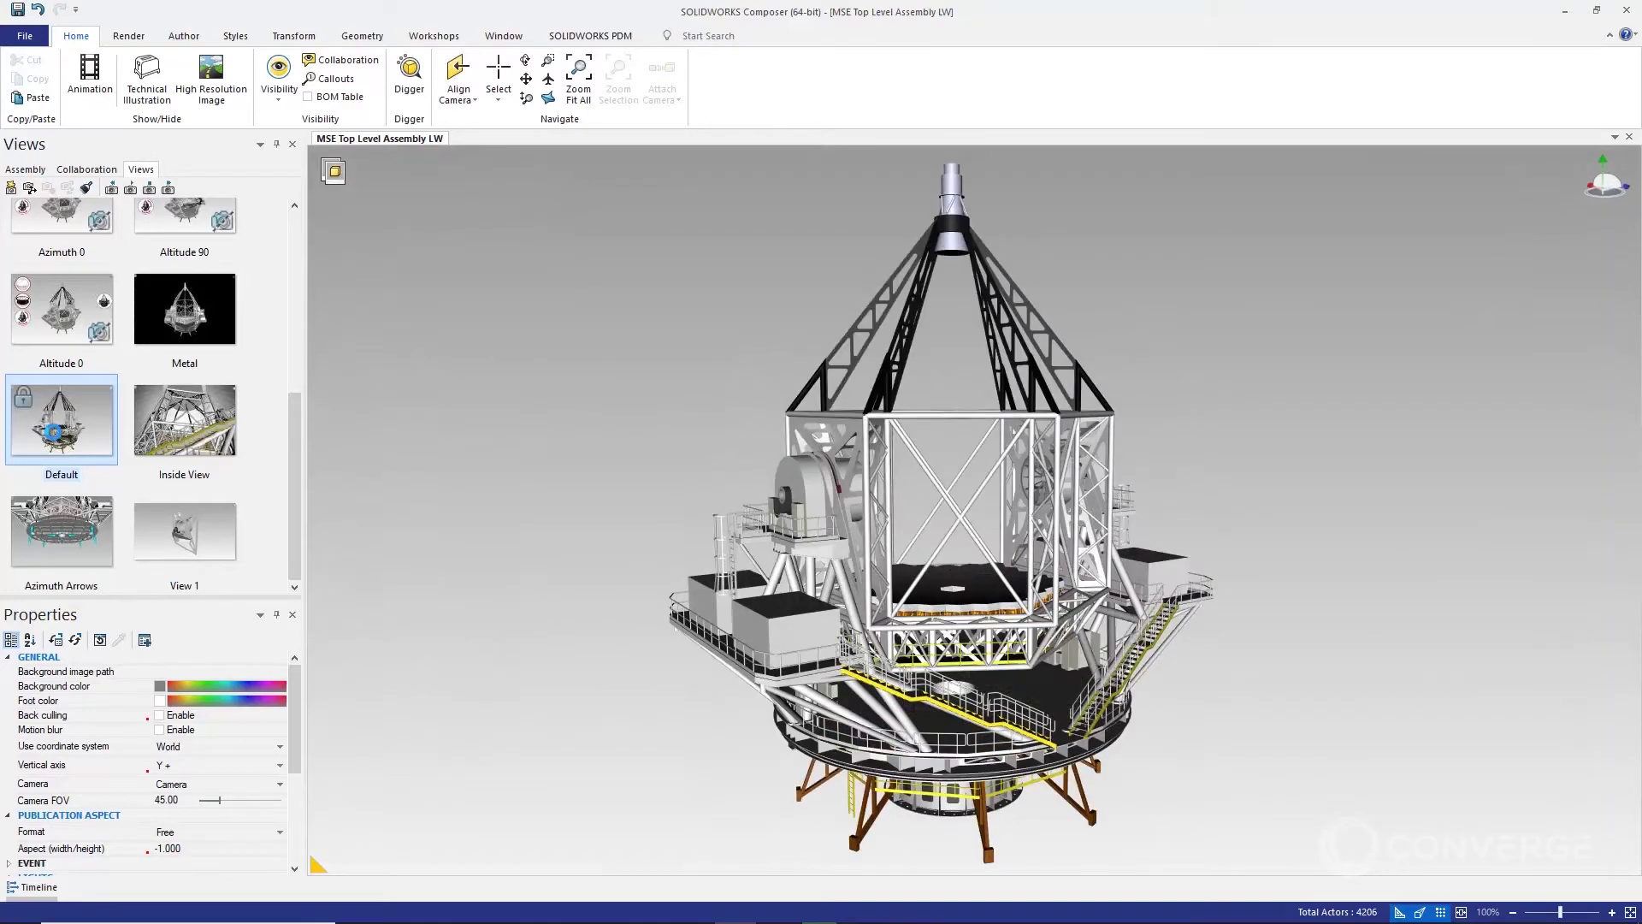
{"action": "left_click", "coordinate": [175, 224]}
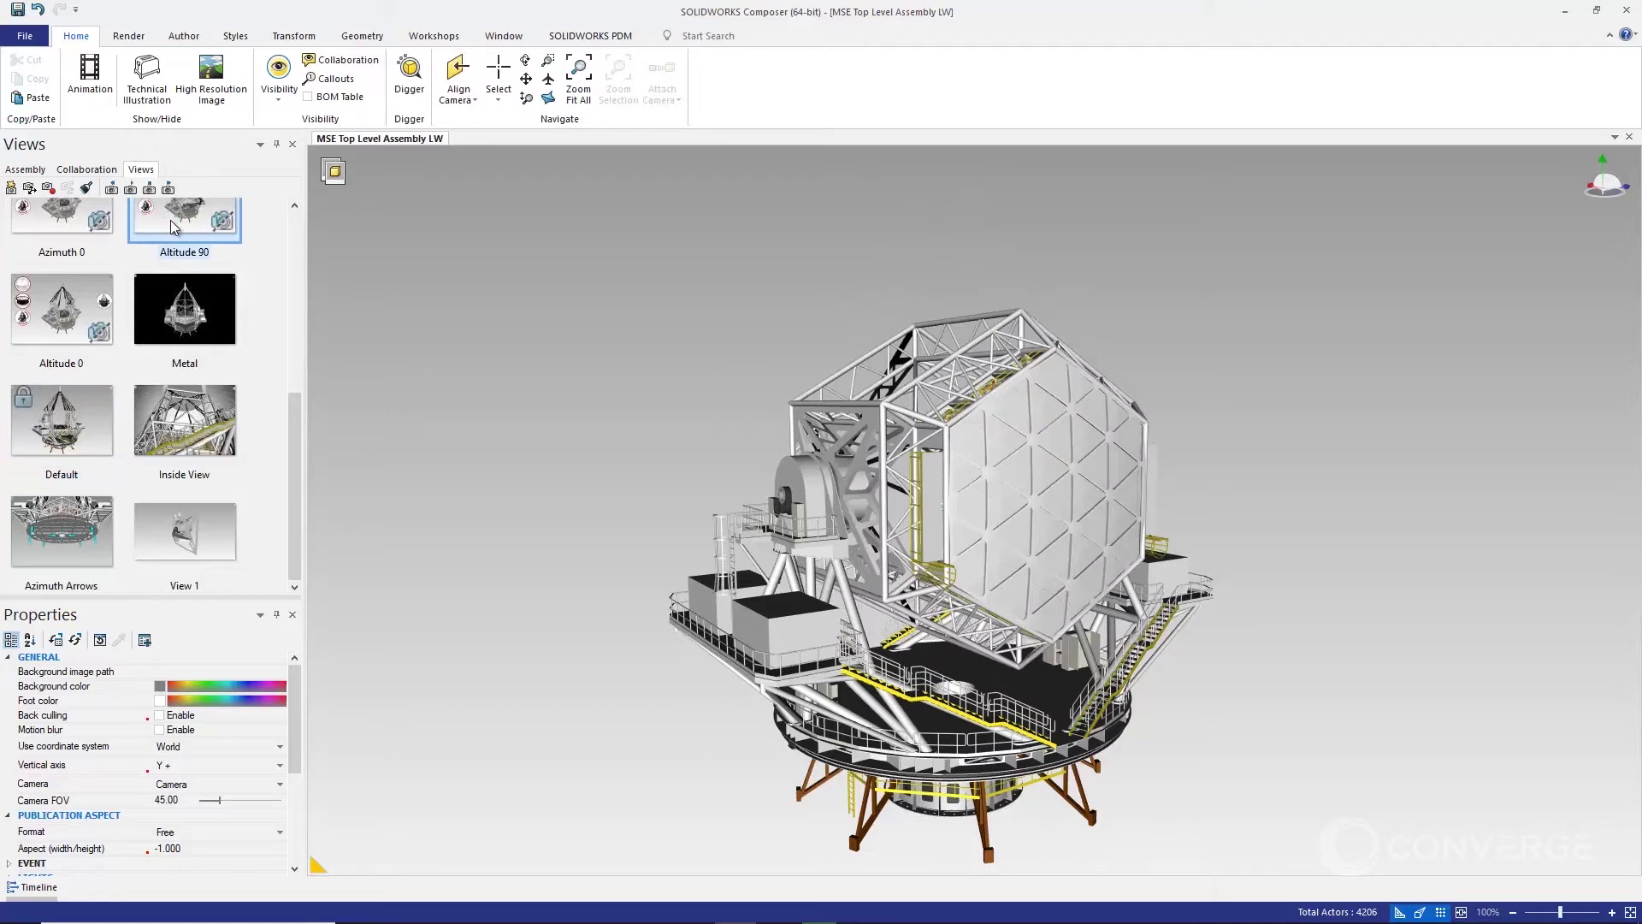
{"action": "left_click", "coordinate": [56, 291]}
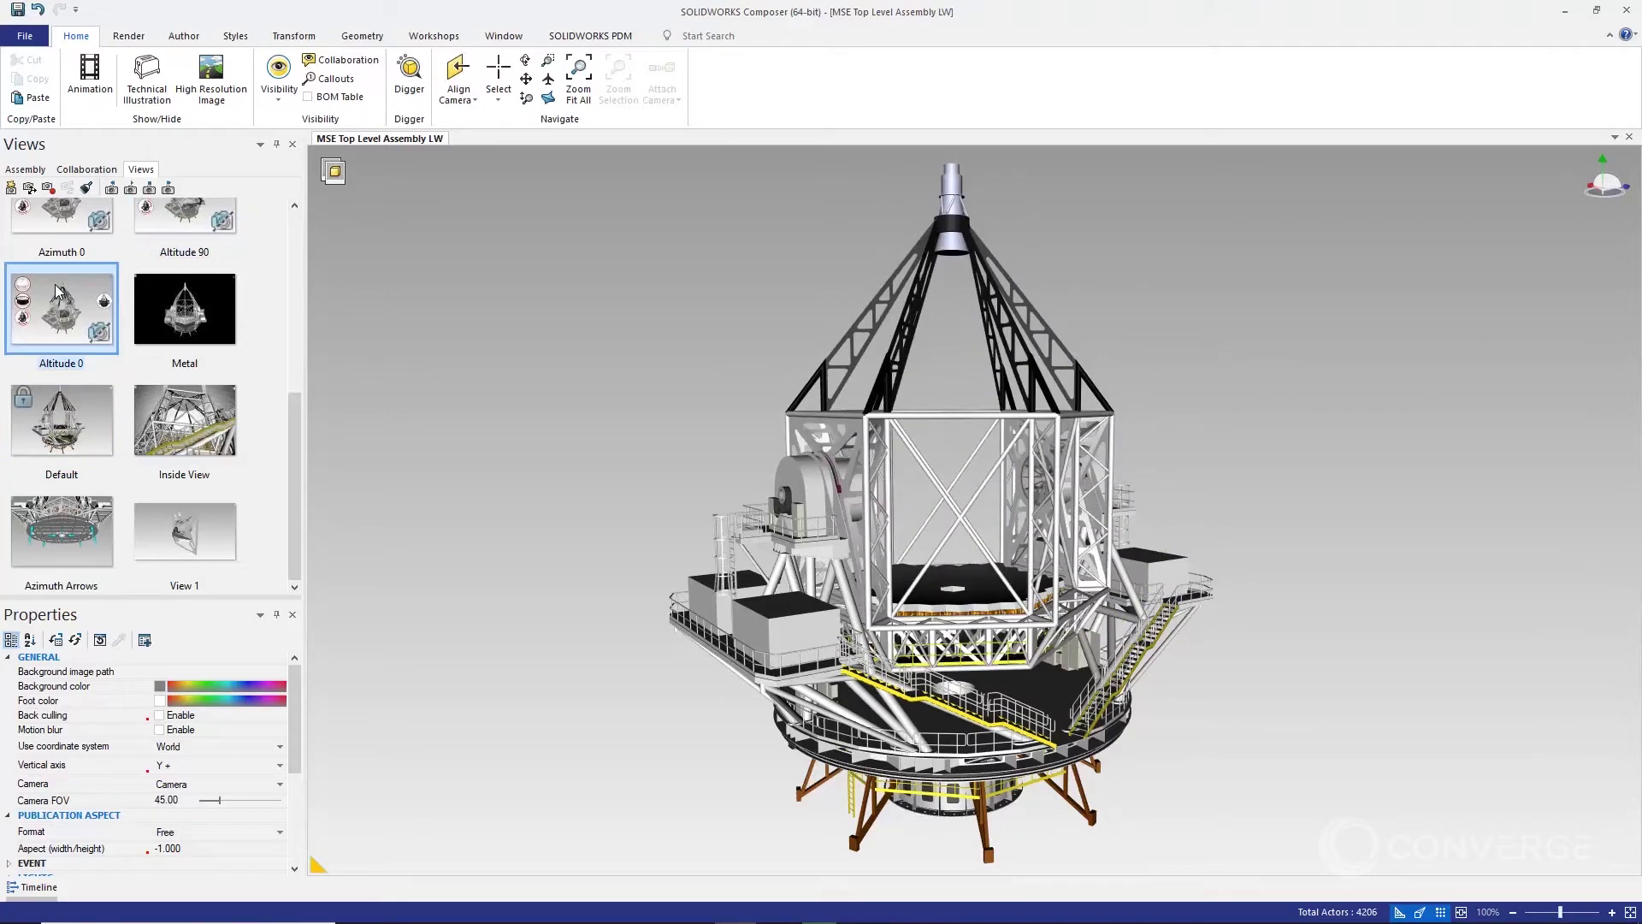
Search the collaborative actors for names containing "linear" and select the first match
{"action": "left_click", "coordinate": [86, 170]}
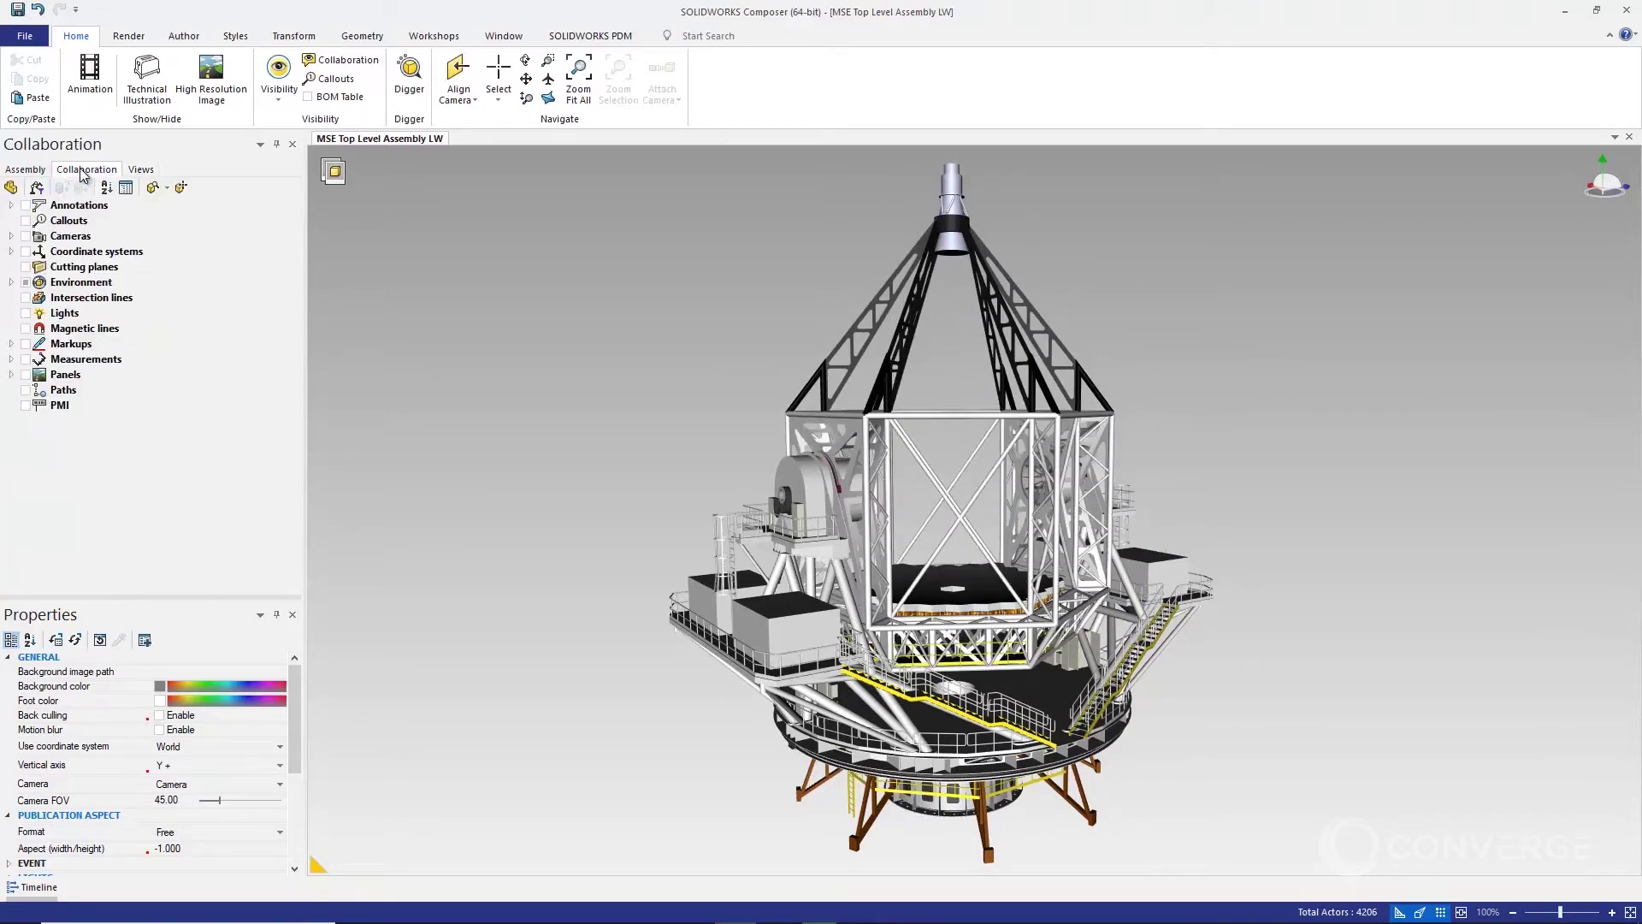
{"action": "left_click", "coordinate": [152, 187]}
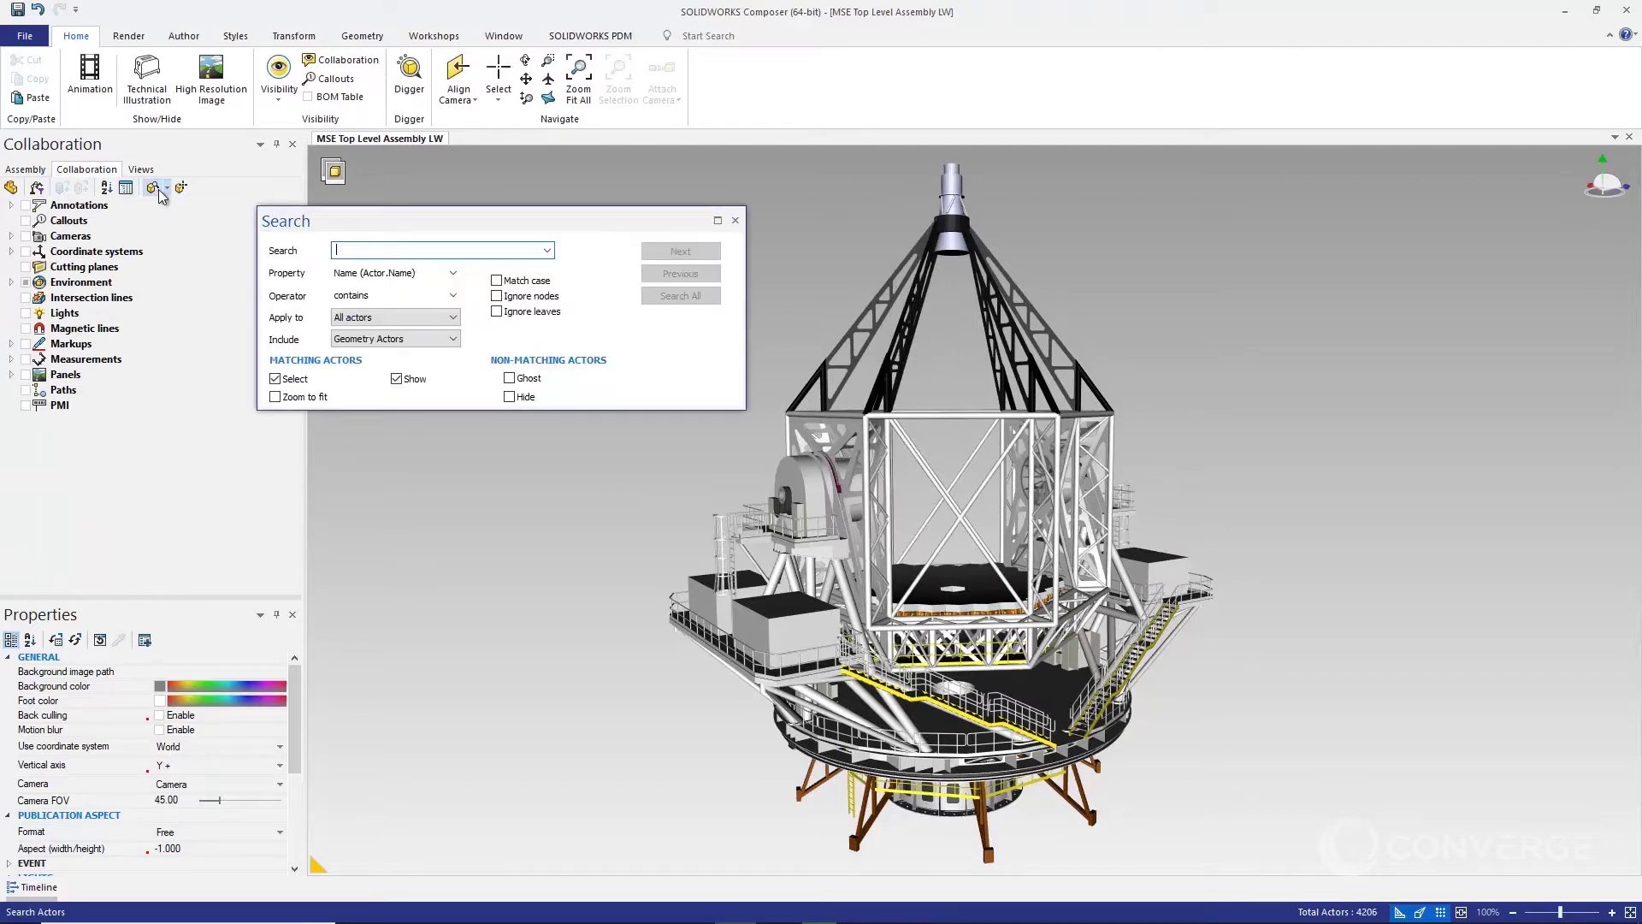
{"action": "type", "text": "linear"}
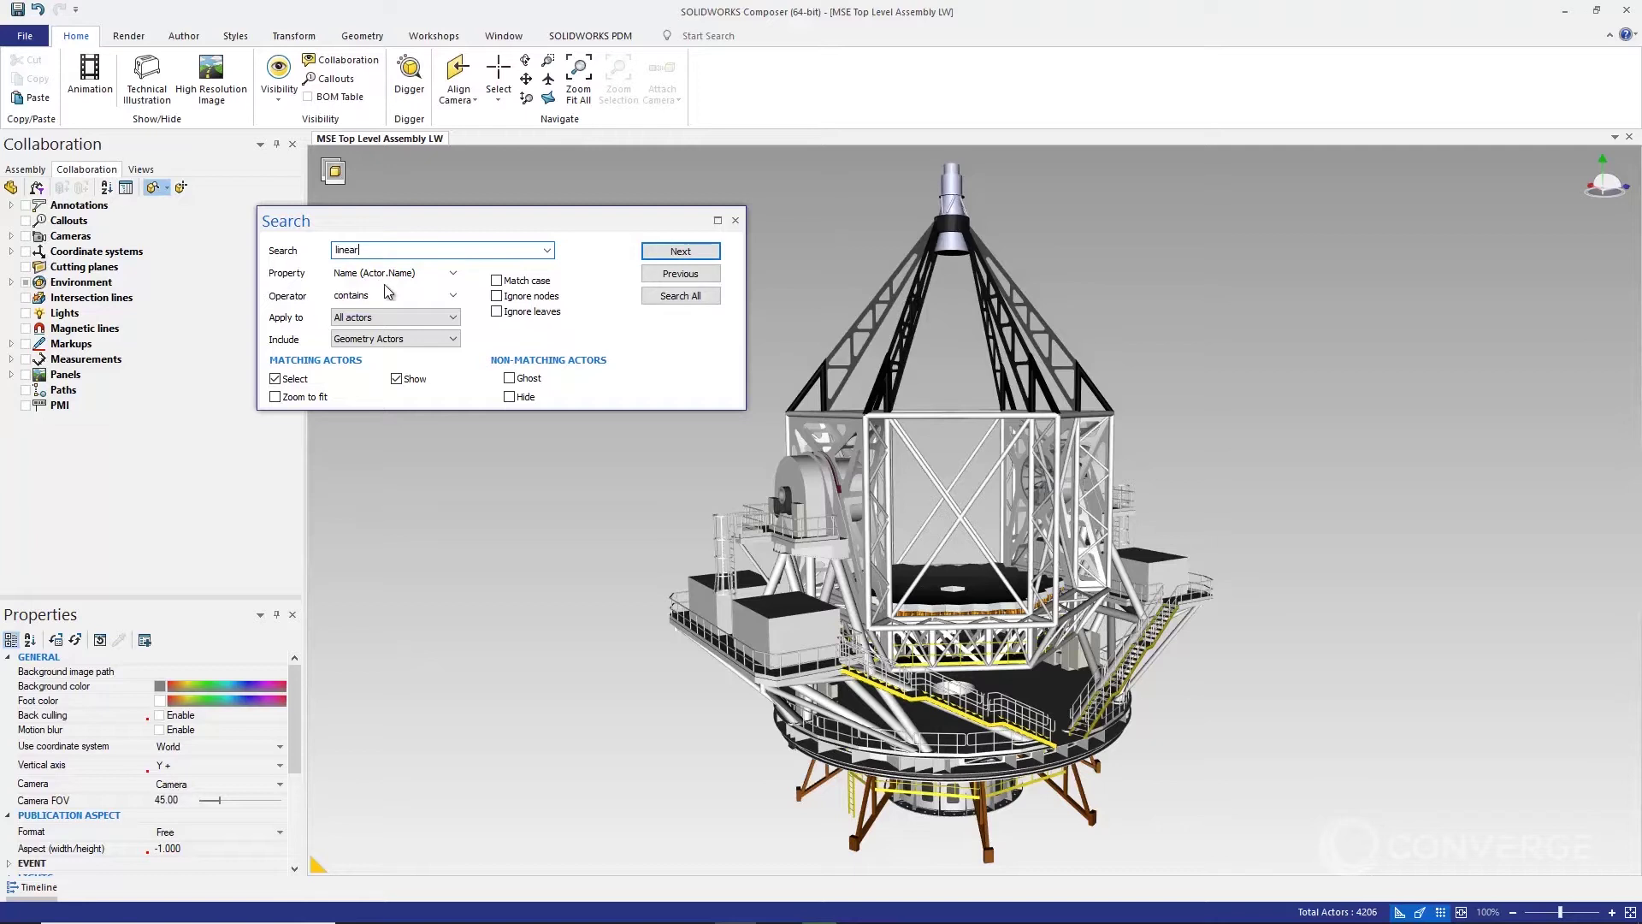
{"action": "left_click", "coordinate": [425, 341]}
{"action": "left_click", "coordinate": [396, 368]}
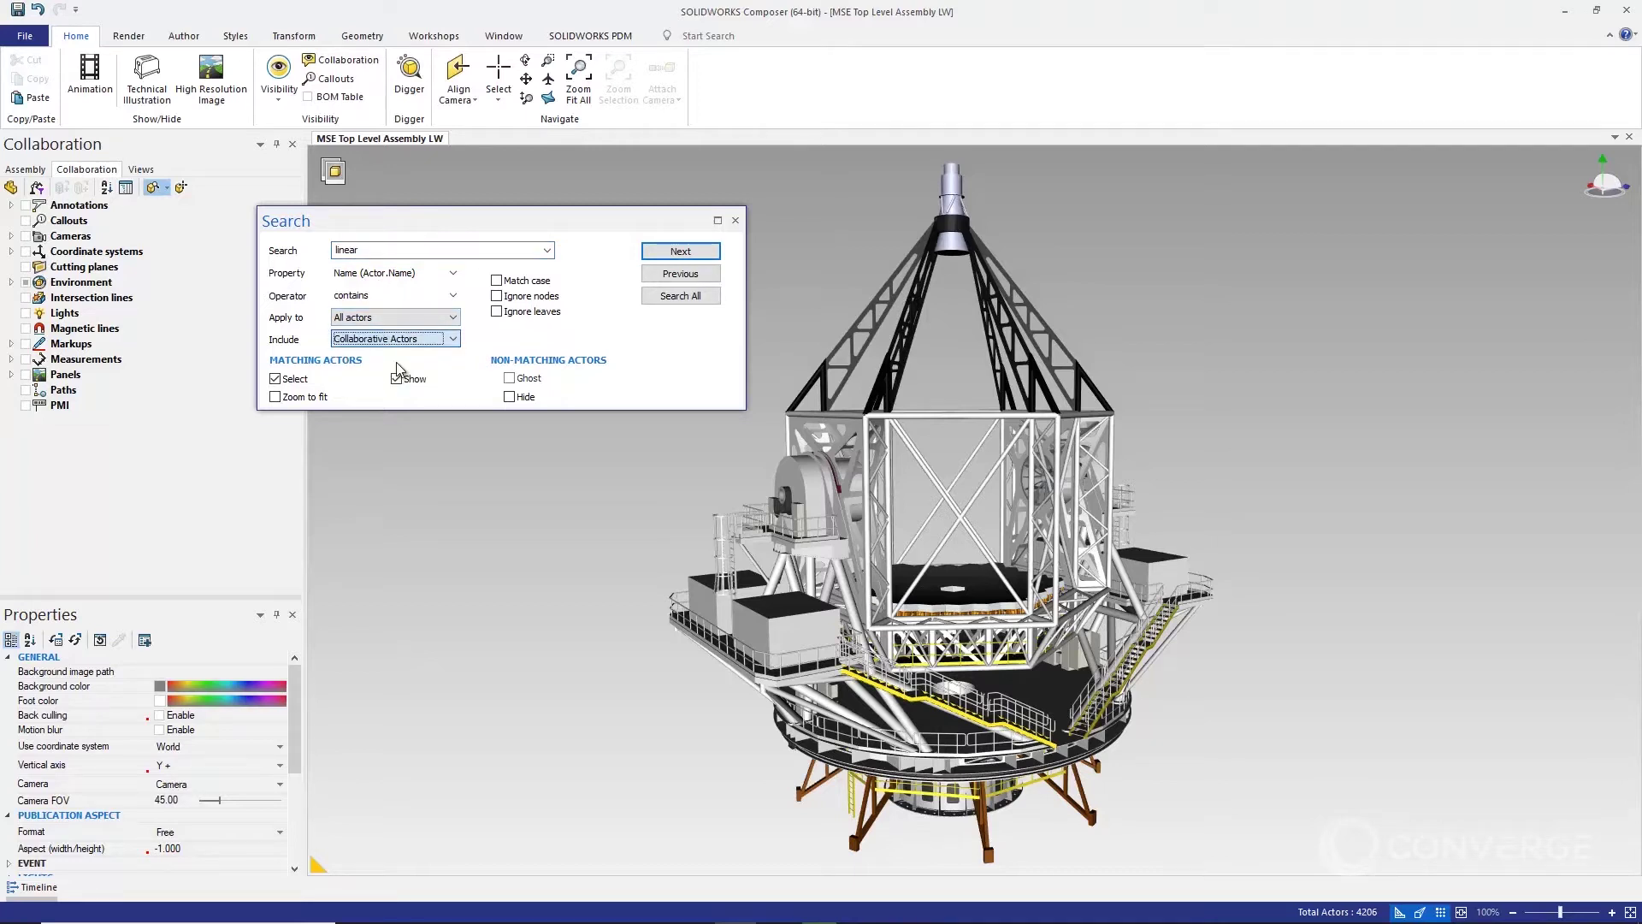
{"action": "left_click", "coordinate": [668, 256]}
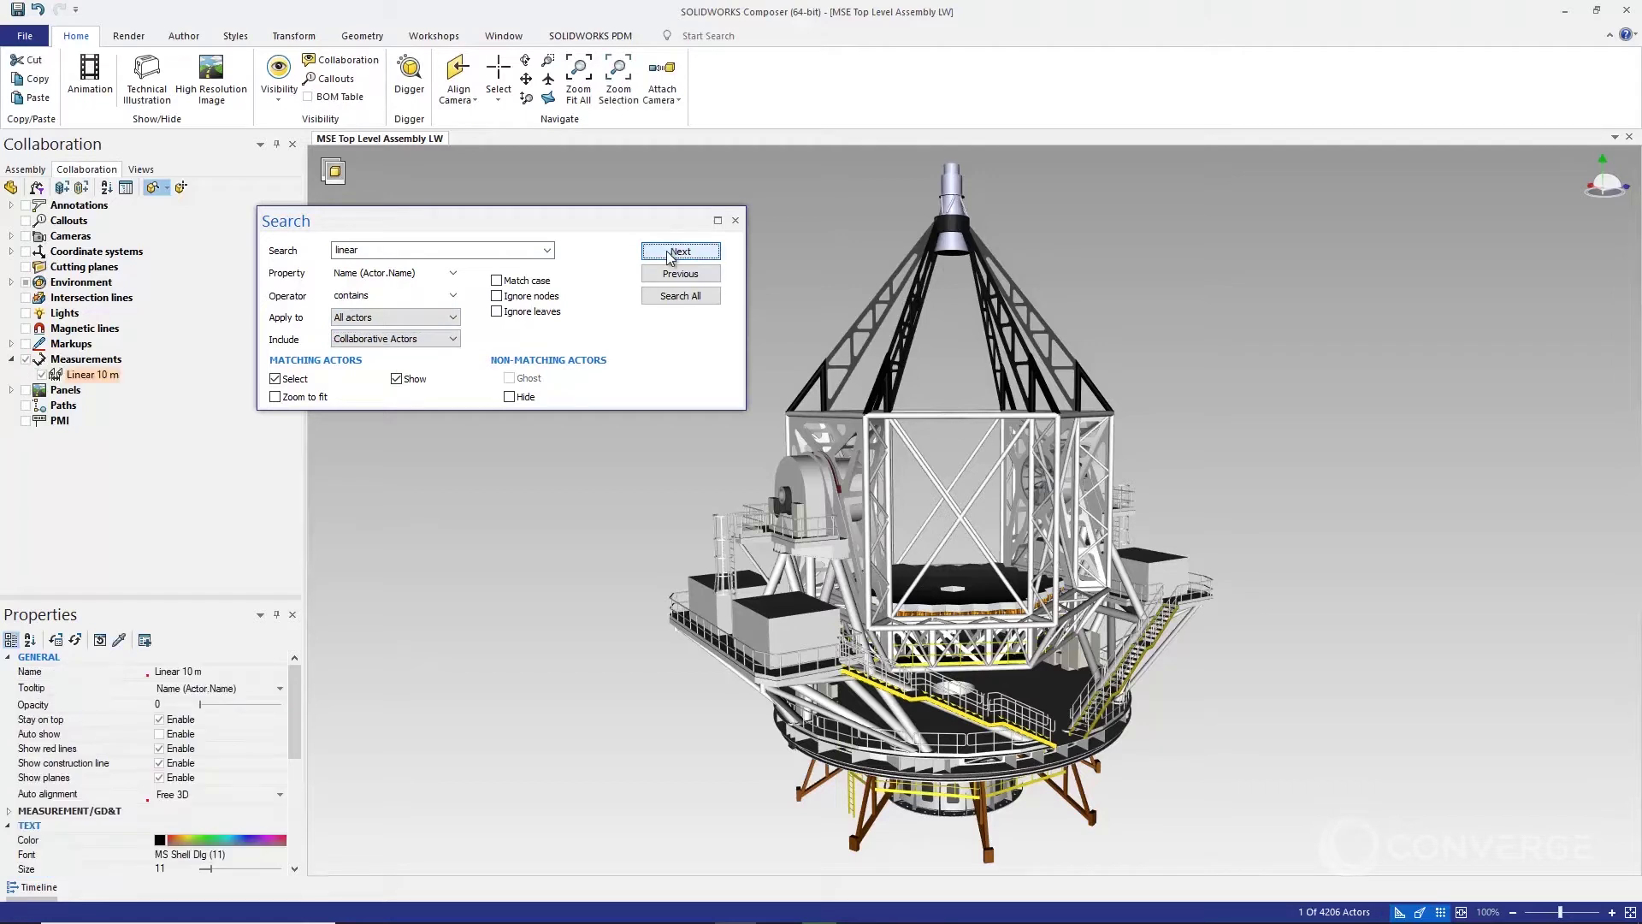
Set the linear measurement's opacity to 255 and disable Stay on top, Show red lines, Show construction line and Show planes
{"action": "left_click_drag", "start_coordinate": [199, 703], "coordinate": [314, 700]}
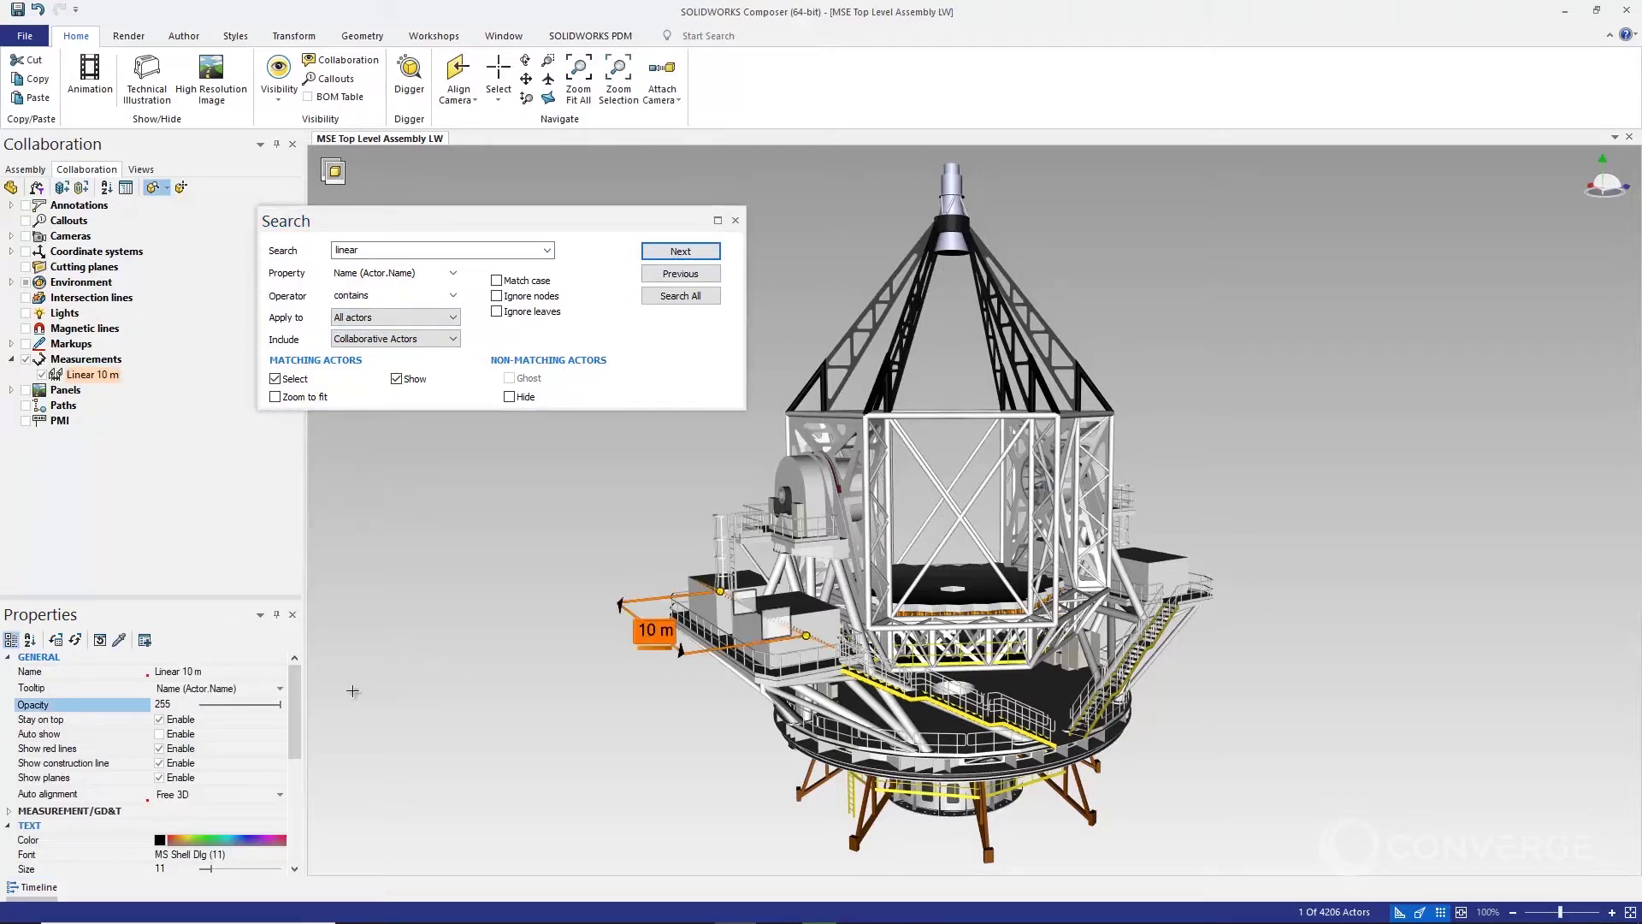
{"action": "left_click", "coordinate": [161, 720]}
{"action": "left_click", "coordinate": [162, 750]}
{"action": "left_click", "coordinate": [158, 764]}
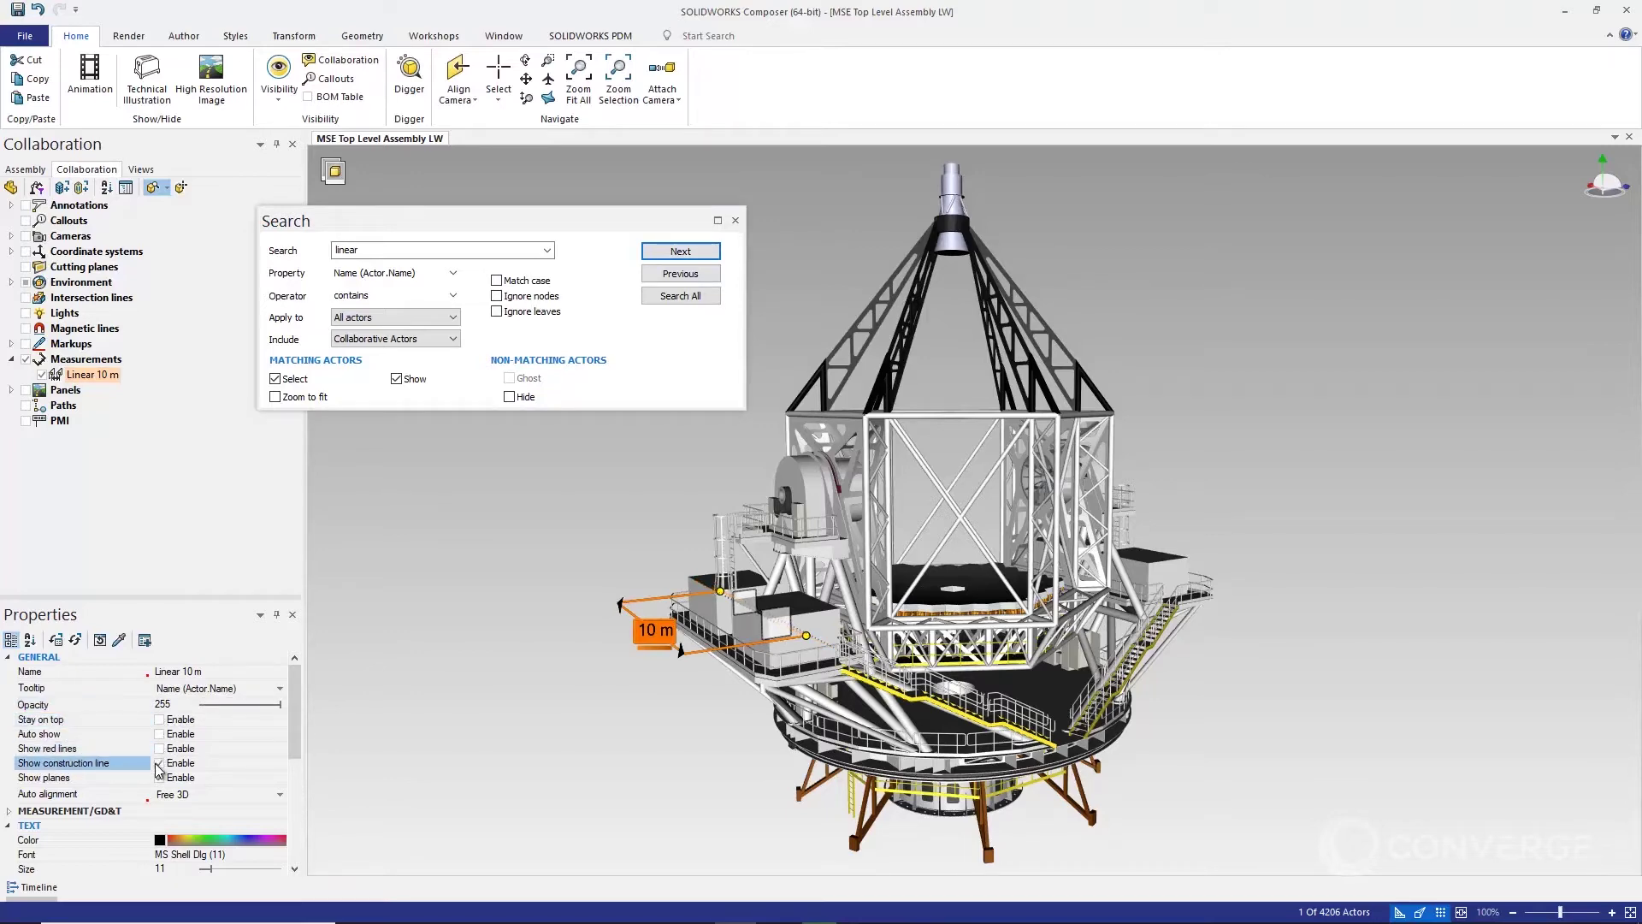
{"action": "left_click", "coordinate": [159, 779]}
Close the actor search and capture a close-up of the linear measurement at the equipment platform as a new view
{"action": "scroll", "coordinate": [589, 680], "scroll_direction": "up", "scroll_amount": 5}
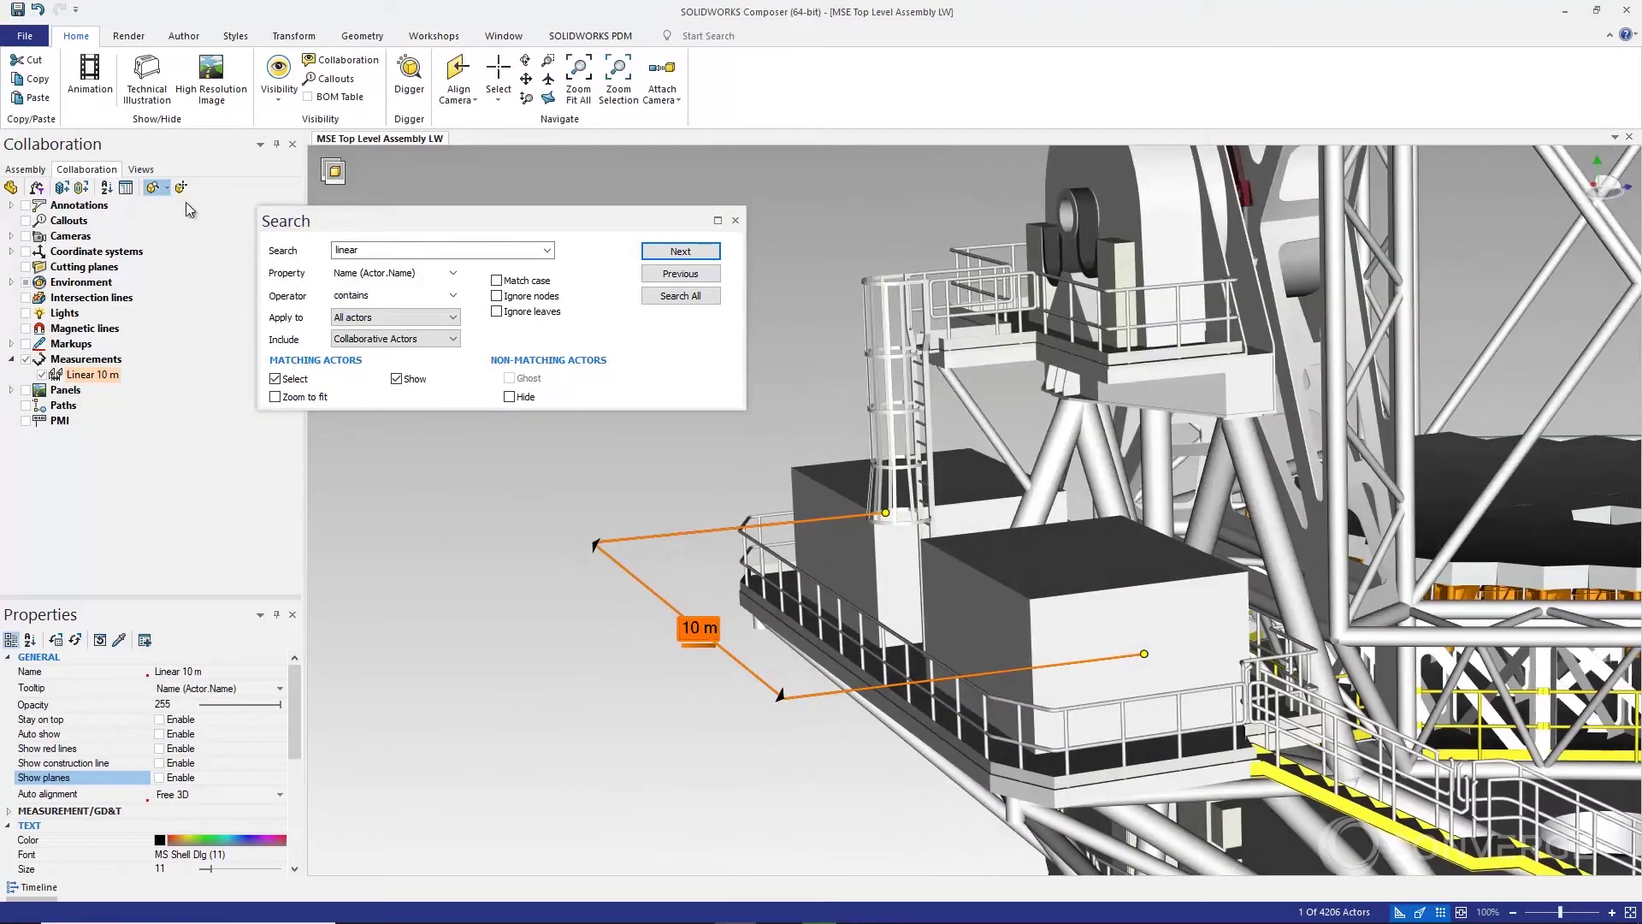
{"action": "left_click", "coordinate": [161, 188]}
{"action": "left_click", "coordinate": [141, 169]}
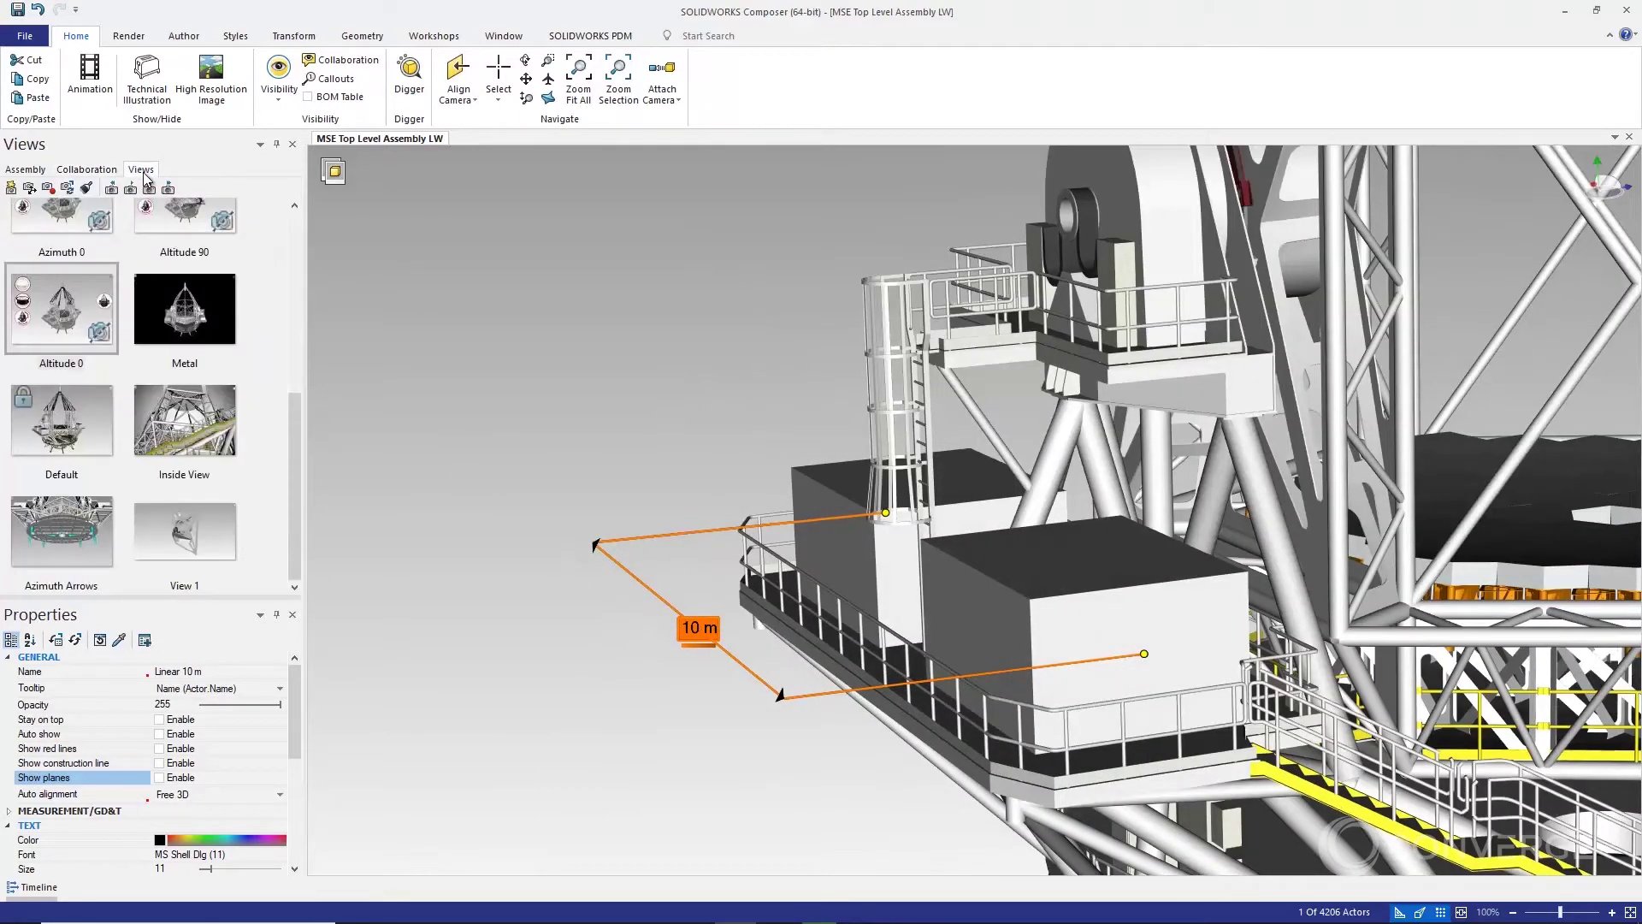
{"action": "left_click", "coordinate": [12, 188]}
In the Azimuth Arrows view, make the three upward arrows on the disc's left side fixed-size with a fixed length of 0.03
{"action": "left_click", "coordinate": [56, 419]}
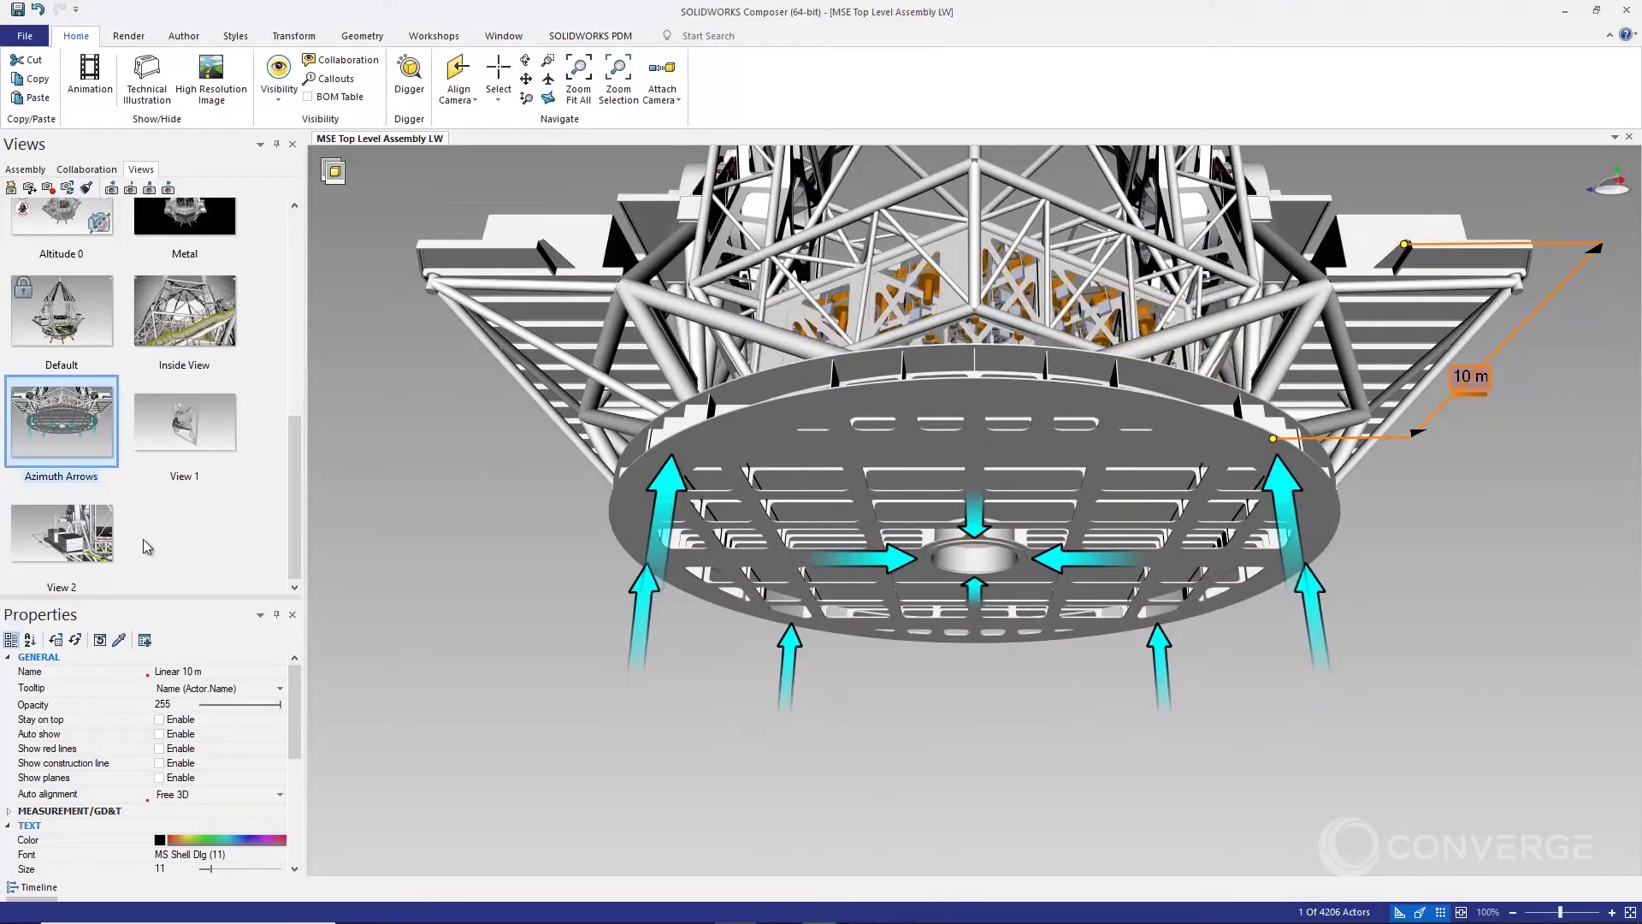
{"action": "left_click", "coordinate": [640, 633]}
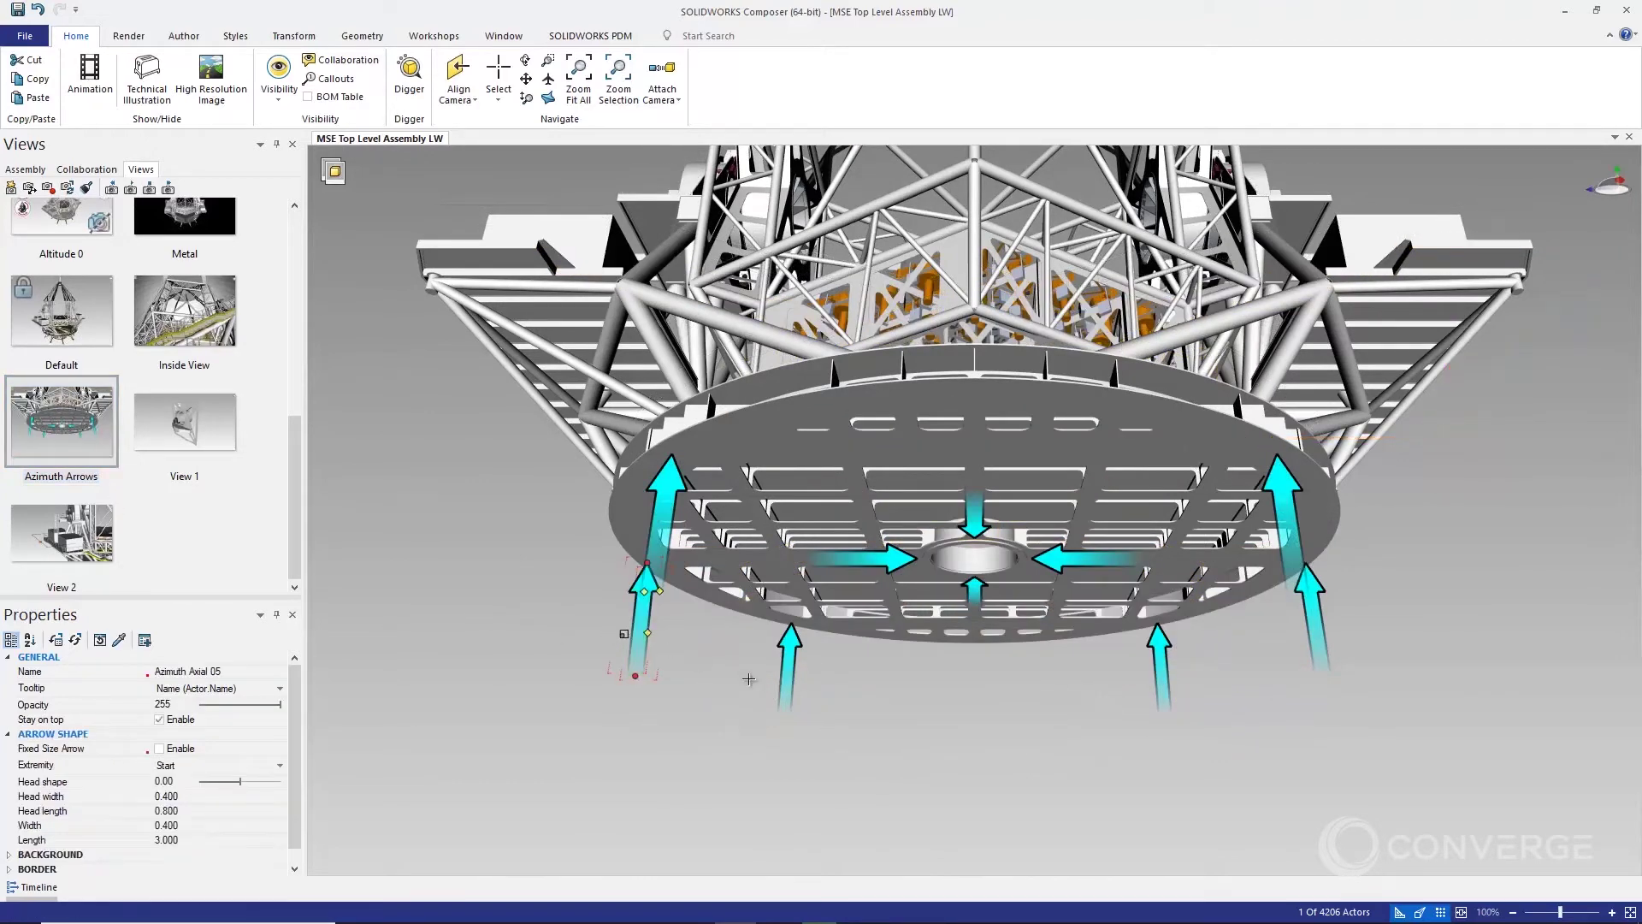
{"action": "left_click", "coordinate": [786, 664], "text": "ctrl"}
{"action": "left_click", "coordinate": [657, 546], "text": "ctrl"}
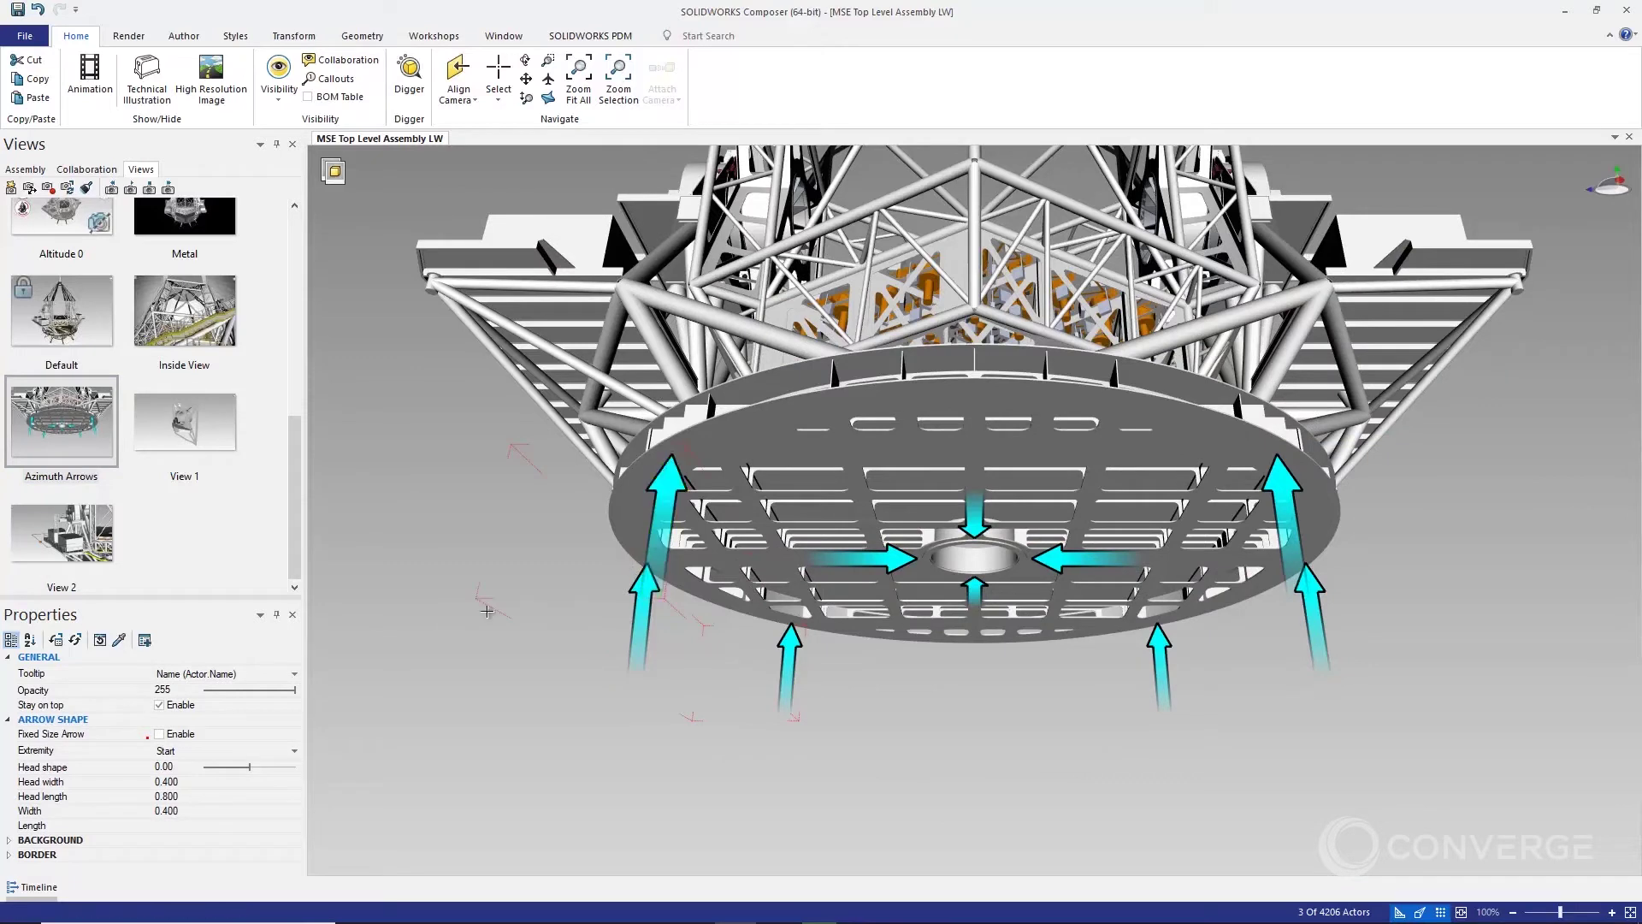
{"action": "left_click", "coordinate": [168, 736]}
{"action": "left_click", "coordinate": [180, 748]}
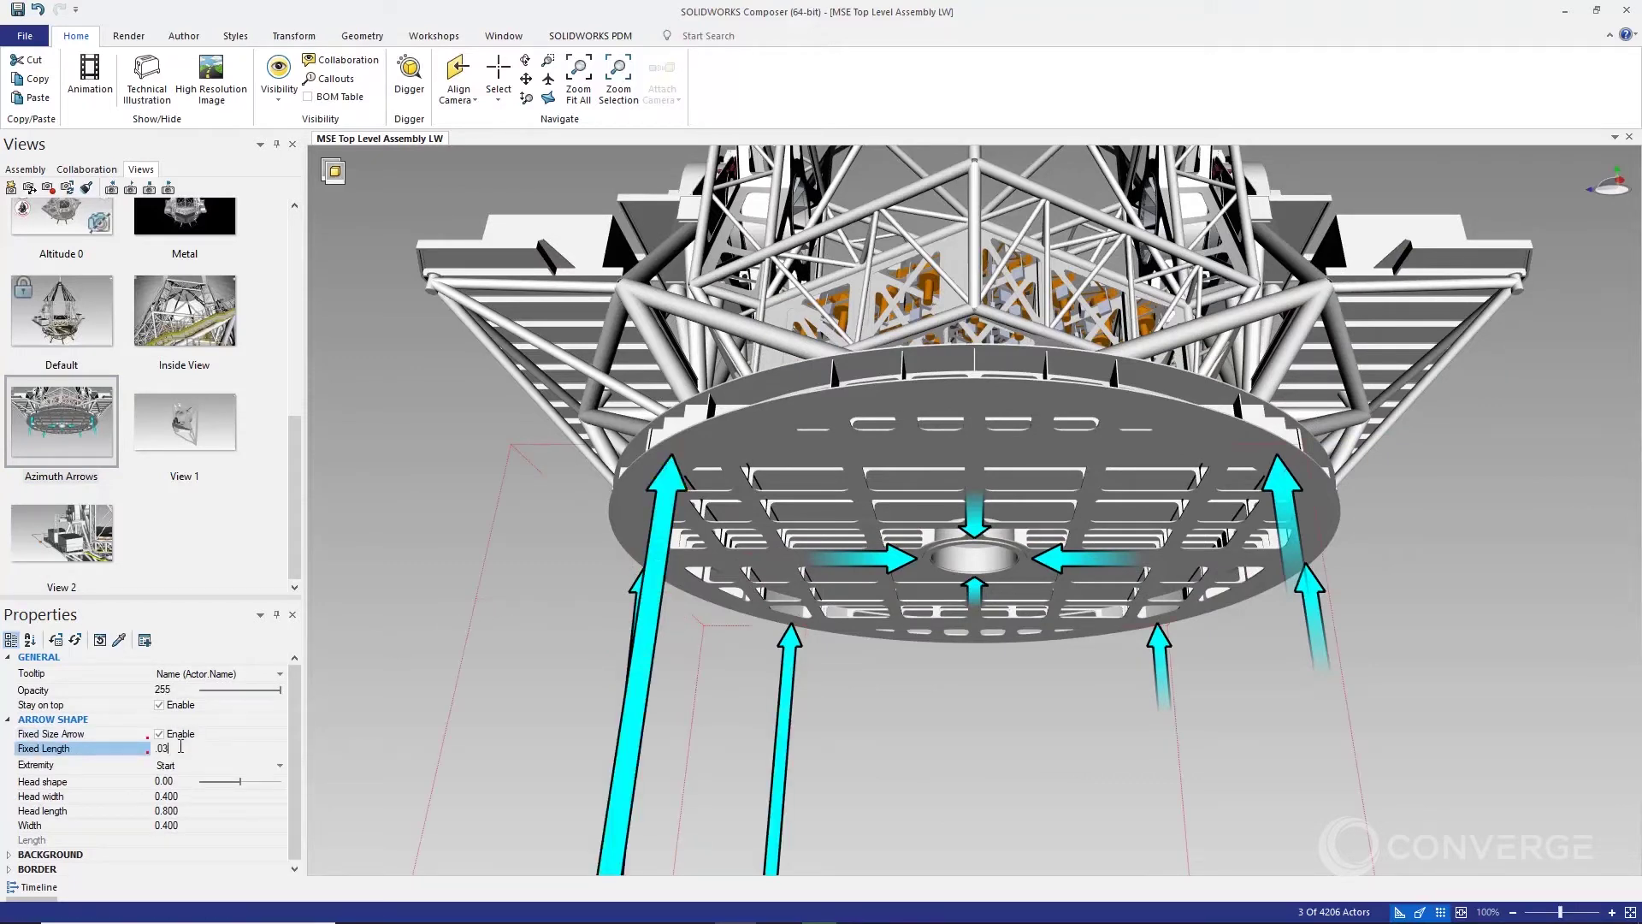
{"action": "type", "text": ".03"}
{"action": "key", "text": "Return"}
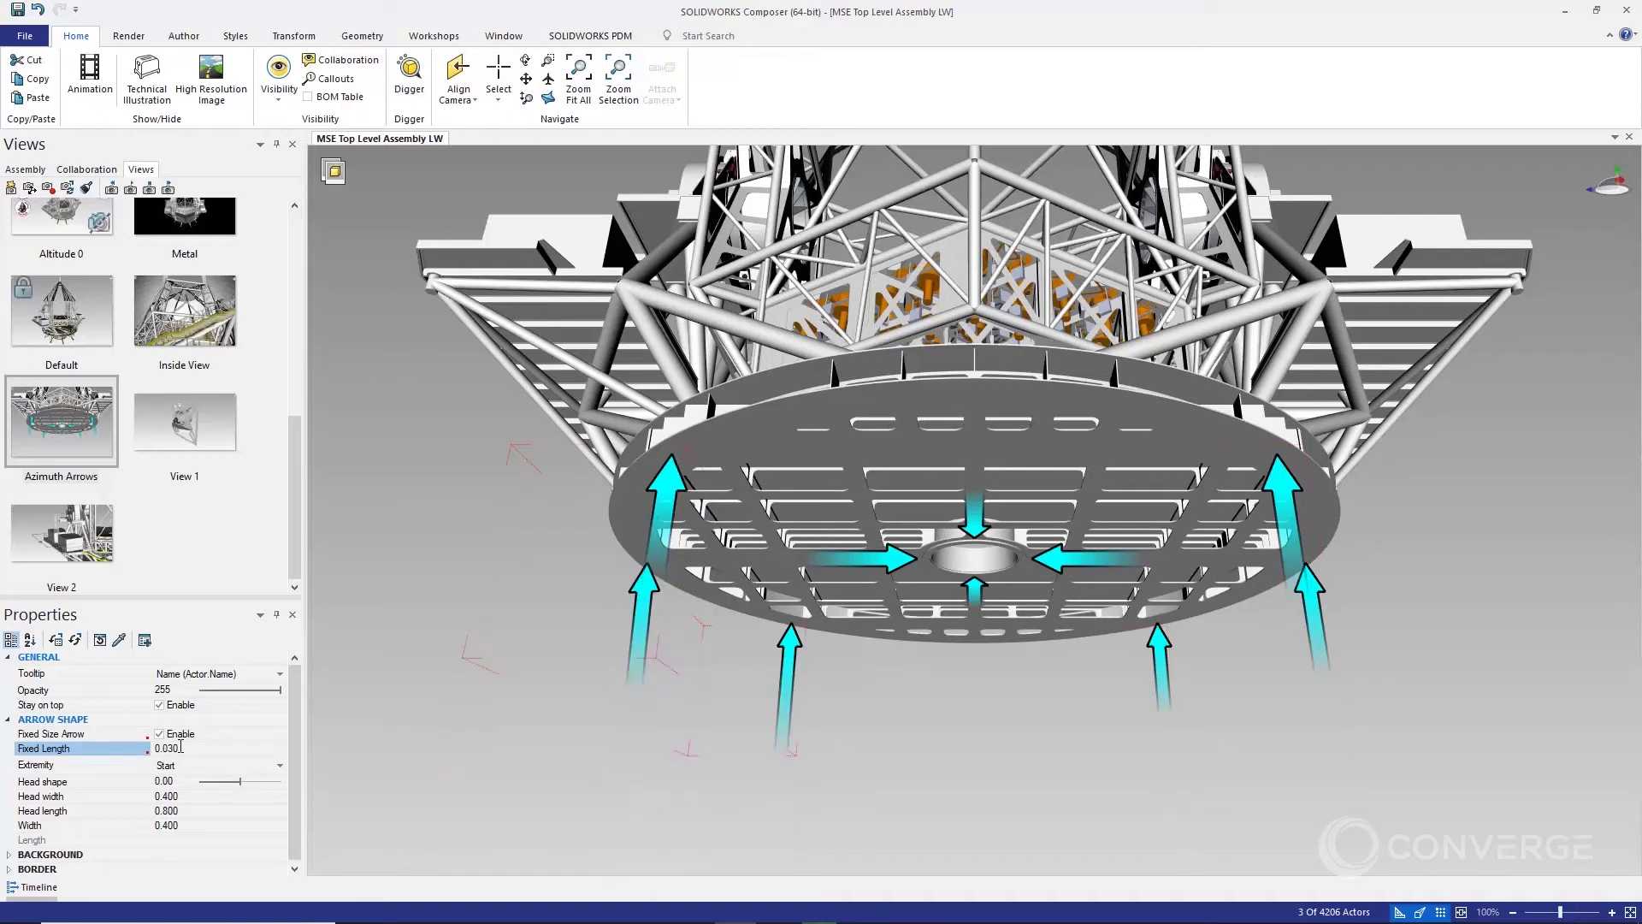
{"action": "left_click", "coordinate": [401, 763]}
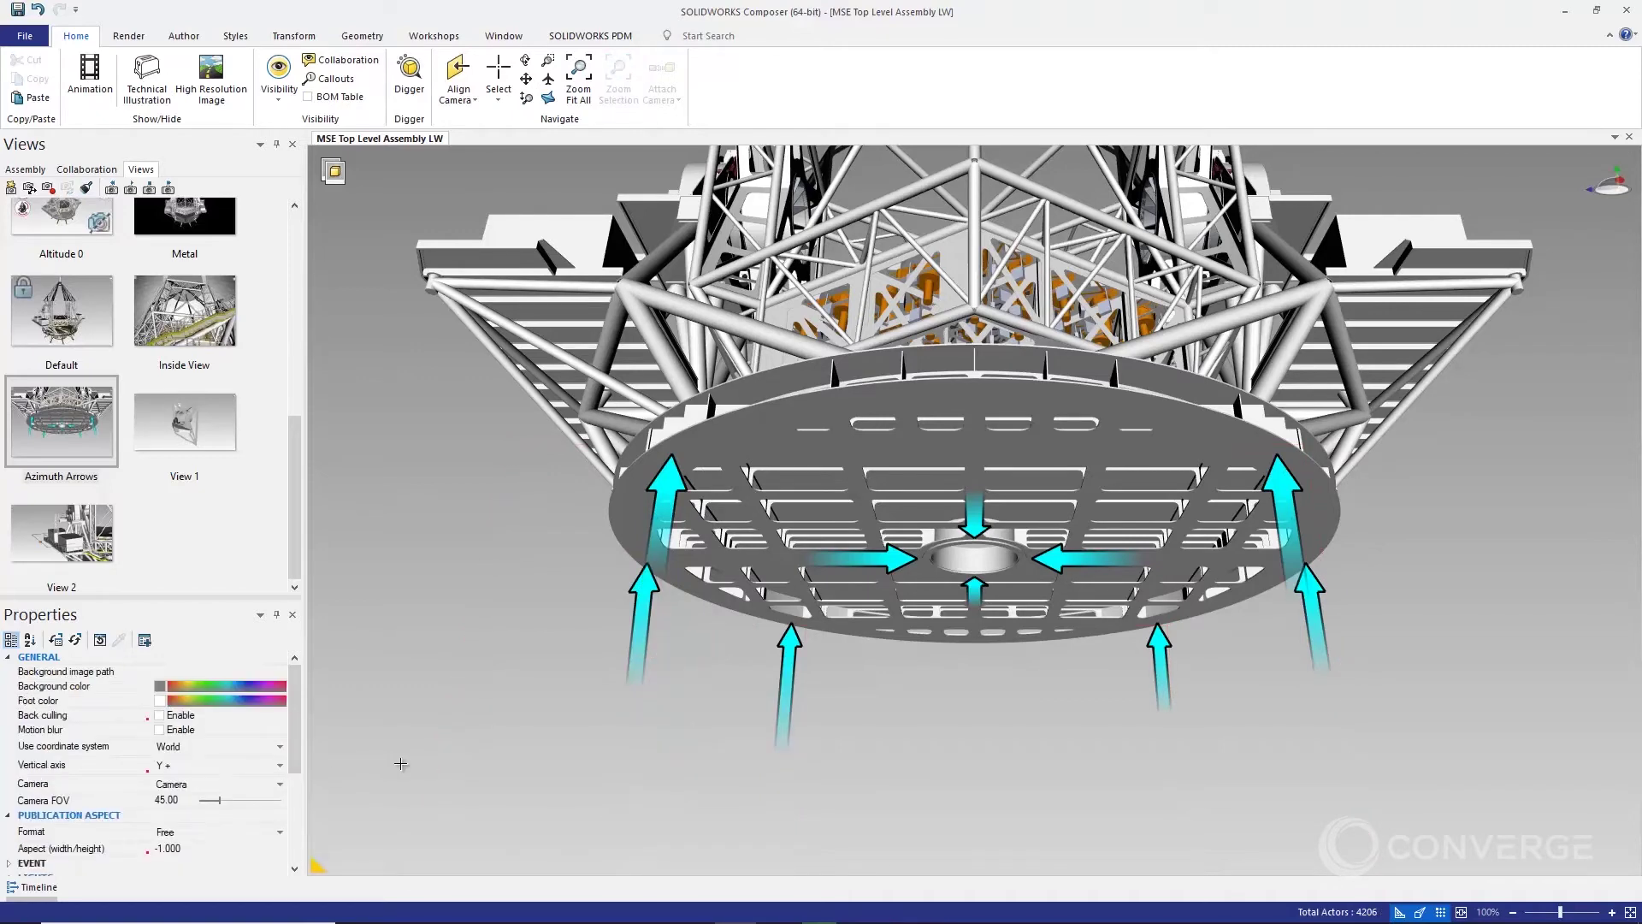
Compare the fixed-size arrows with the other arrows on the disc at far and close zoom levels
{"action": "scroll", "coordinate": [611, 587], "scroll_direction": "down", "scroll_amount": 5}
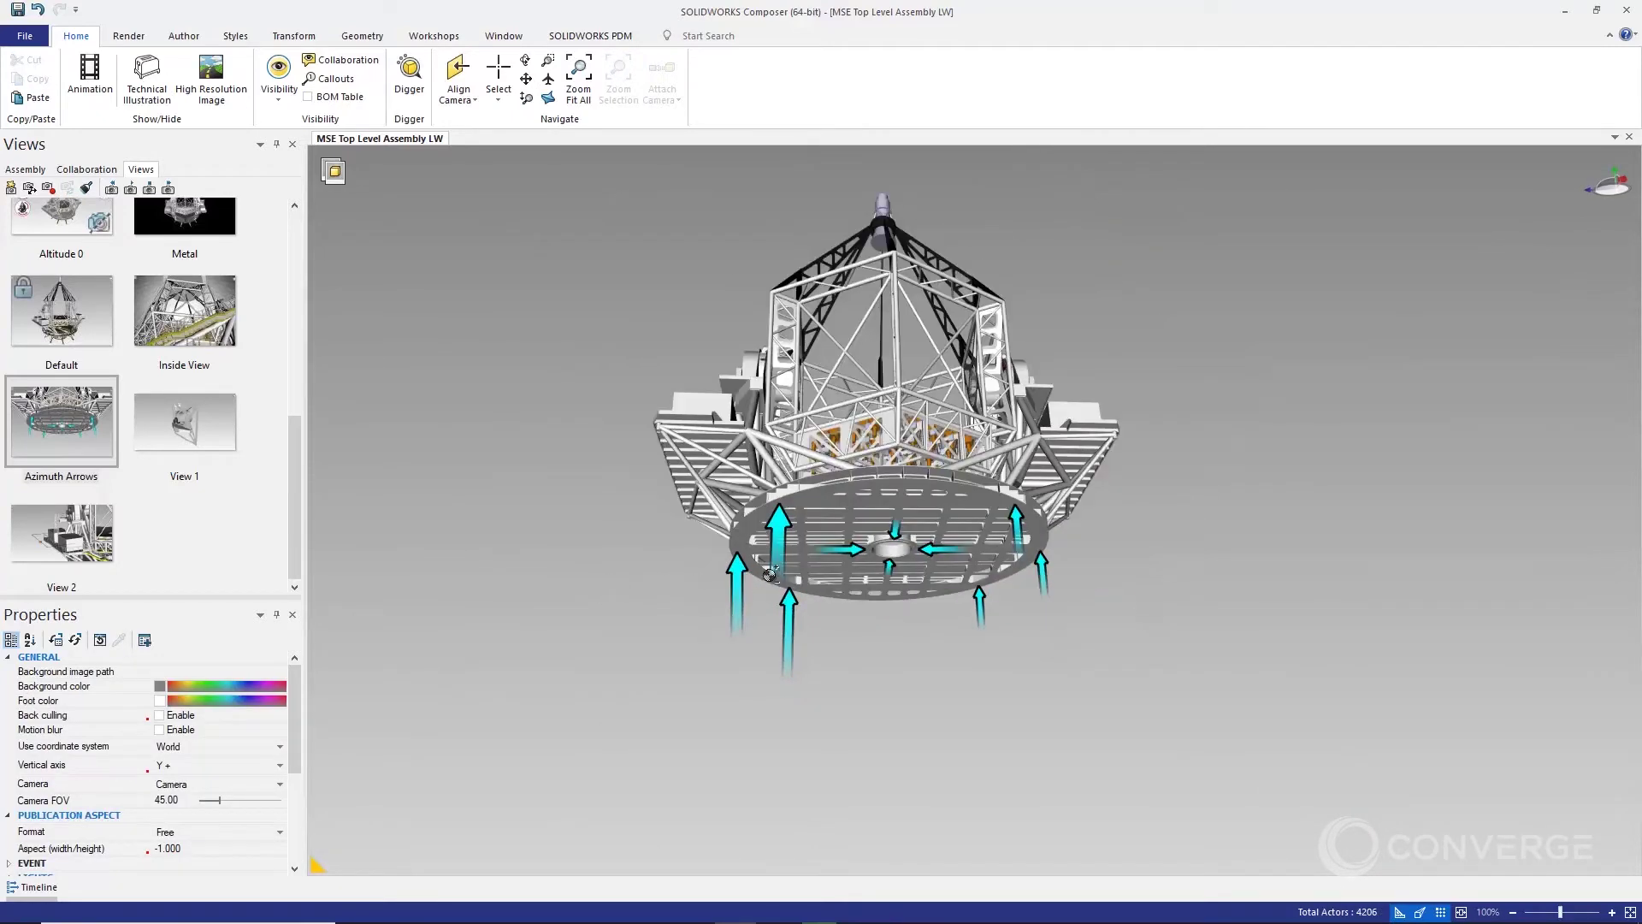
{"action": "scroll", "coordinate": [769, 573], "scroll_direction": "up", "scroll_amount": 6}
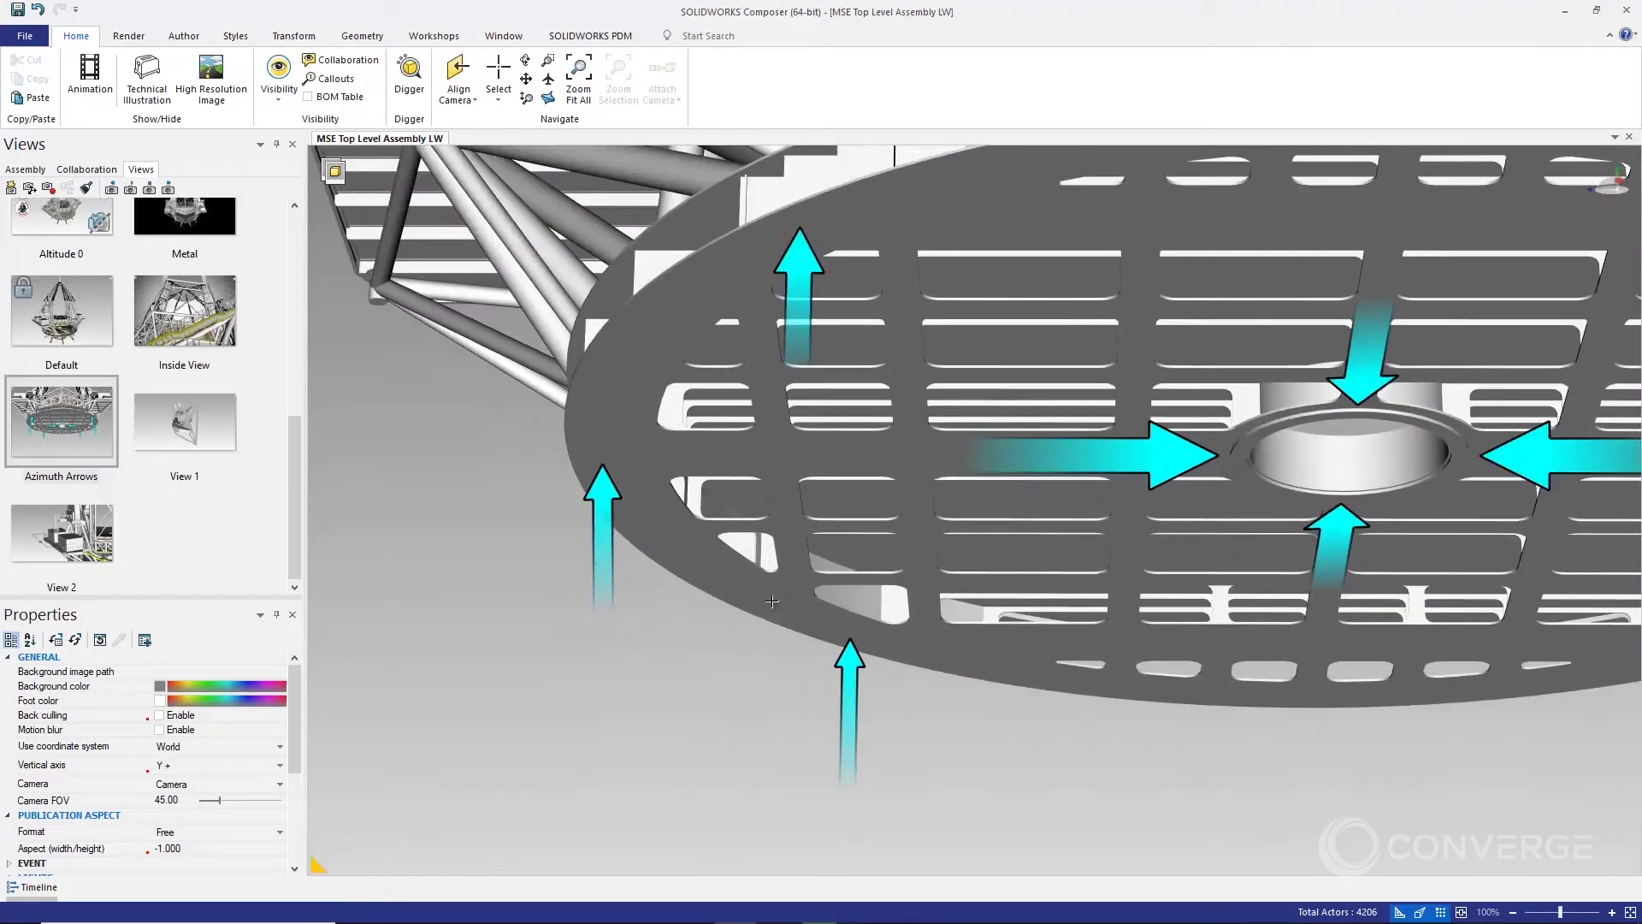
{"action": "left_click", "coordinate": [660, 786]}
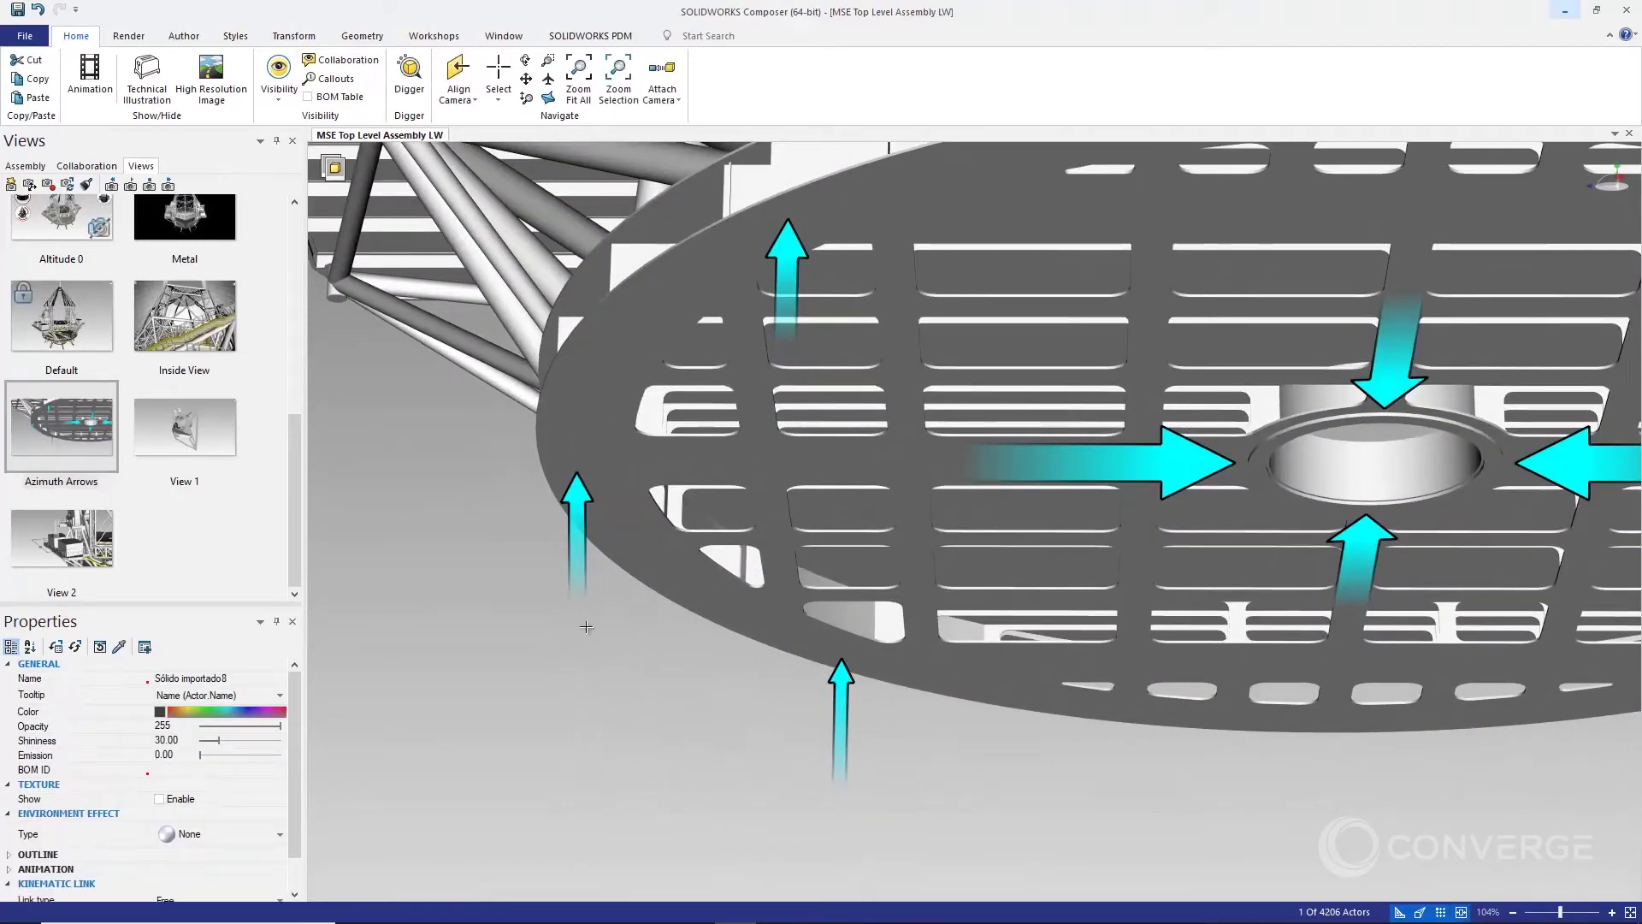
Open the Animation Library workshop and show the animation Timeline
{"action": "left_click", "coordinate": [419, 41]}
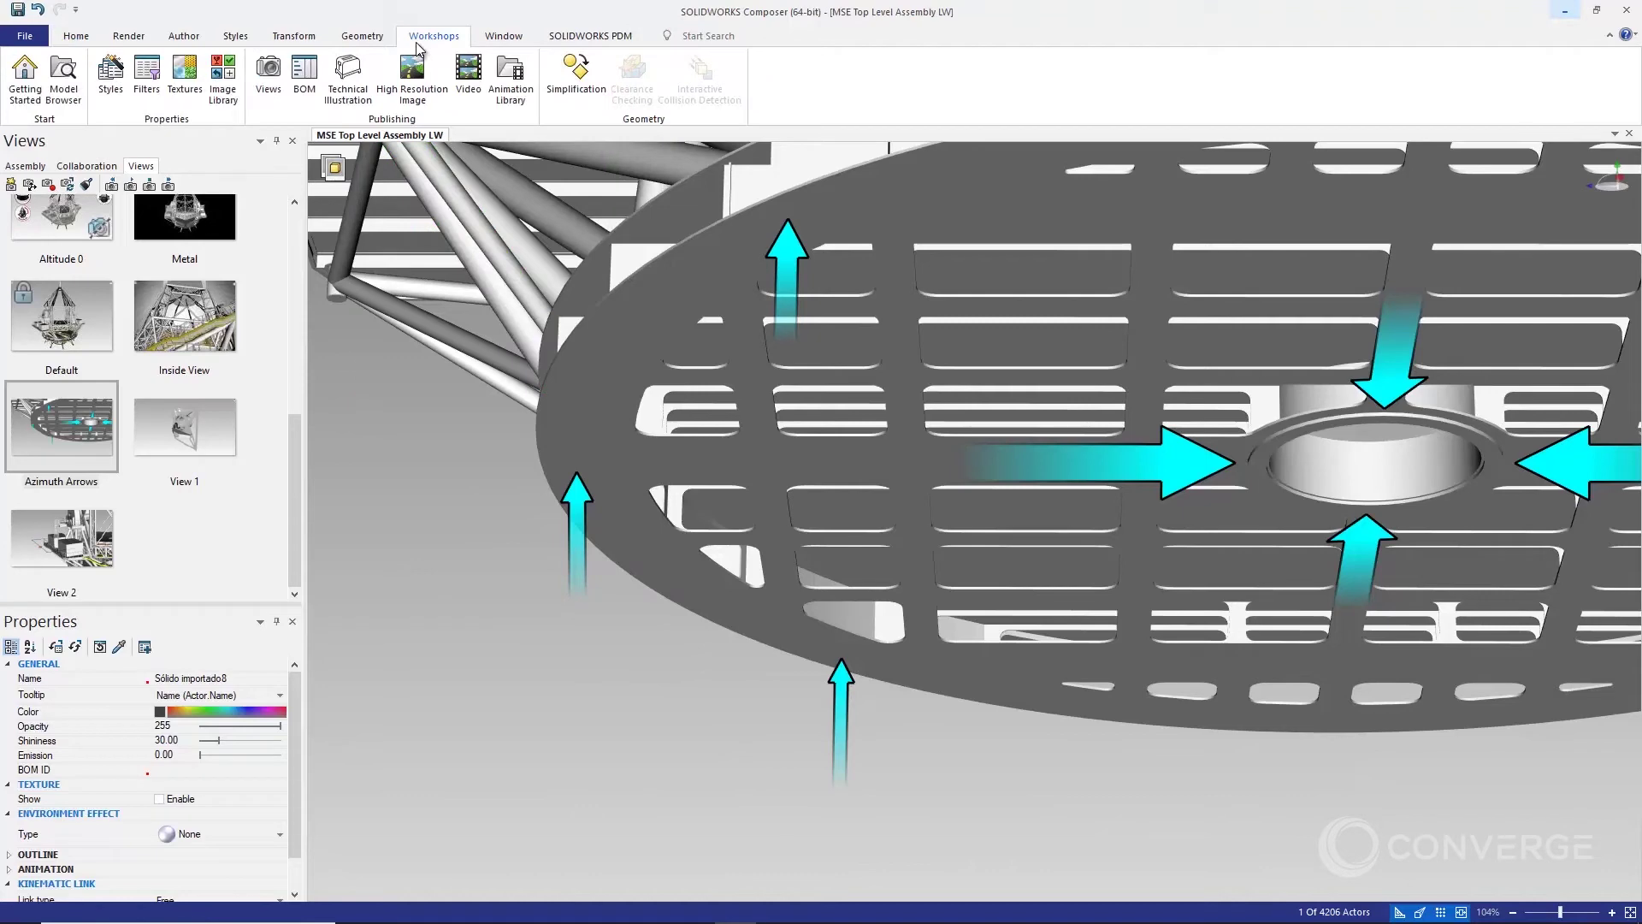
{"action": "left_click", "coordinate": [511, 76]}
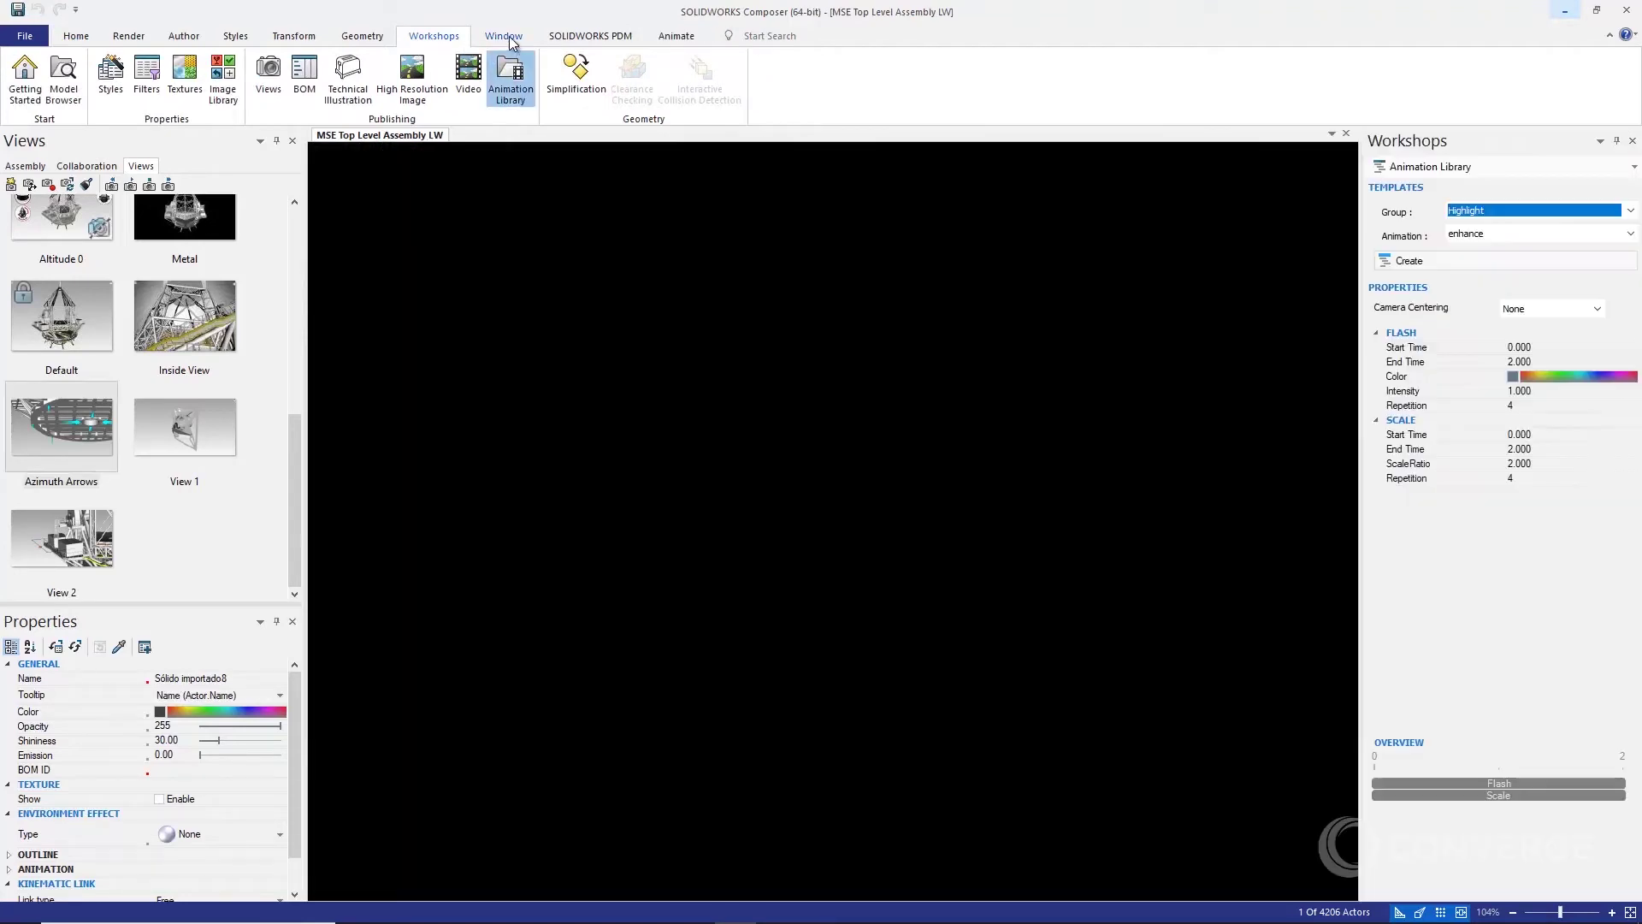
{"action": "left_click", "coordinate": [505, 37]}
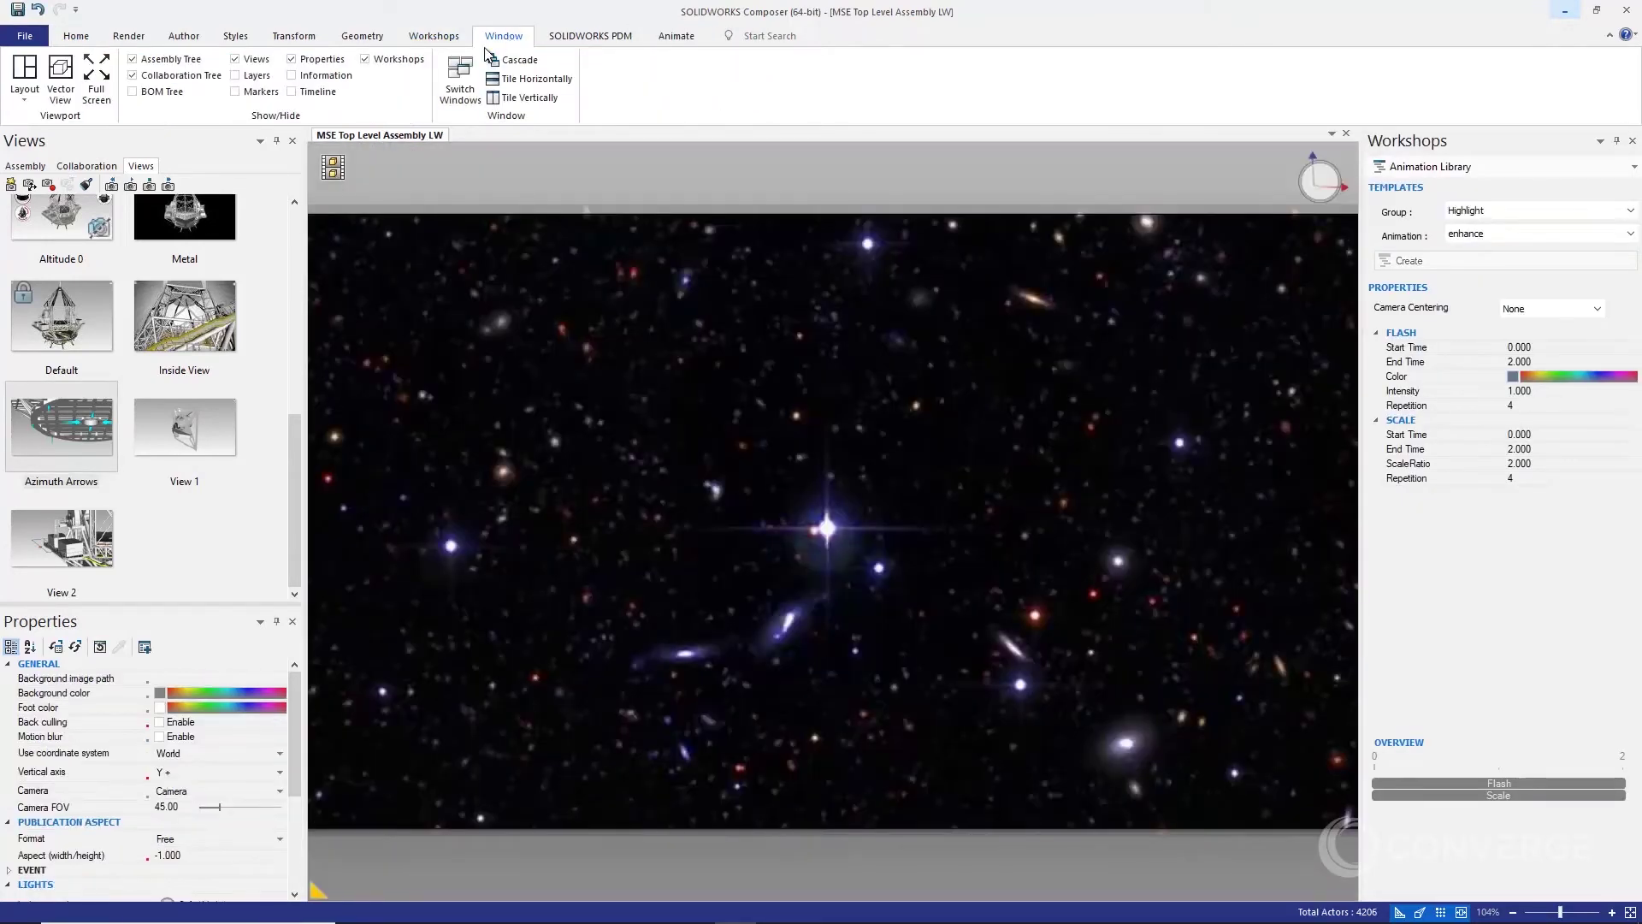
{"action": "left_click", "coordinate": [298, 92]}
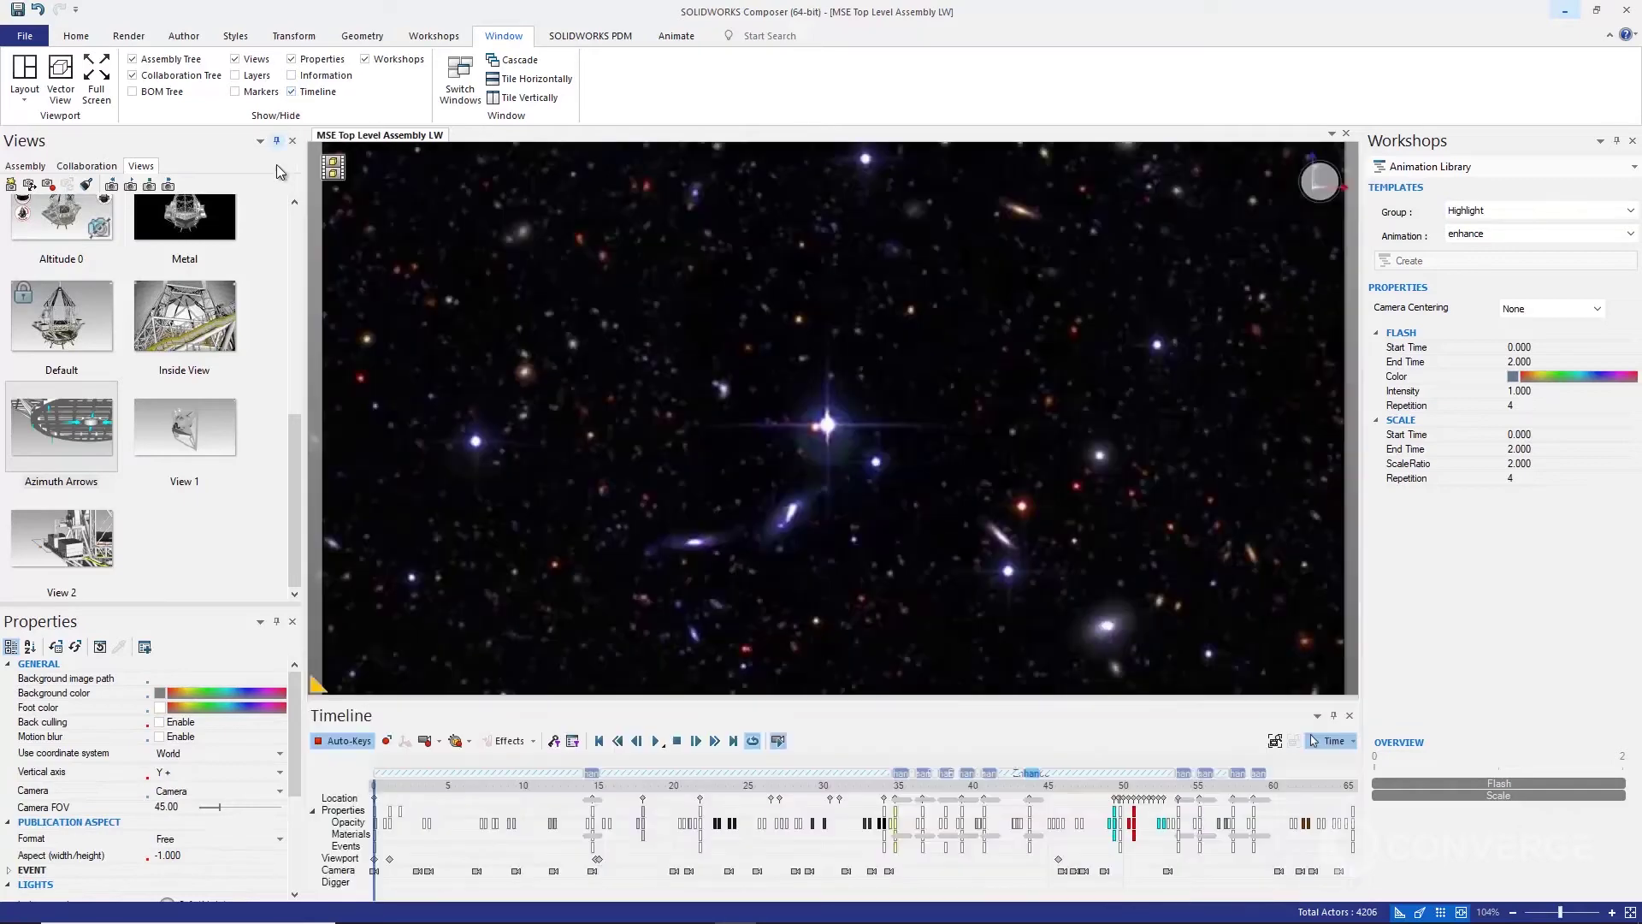
Play the Altitude Mechanism animation from about 34 s and pause it at the Cable Wrap highlight
{"action": "left_click_drag", "start_coordinate": [377, 786], "coordinate": [884, 786]}
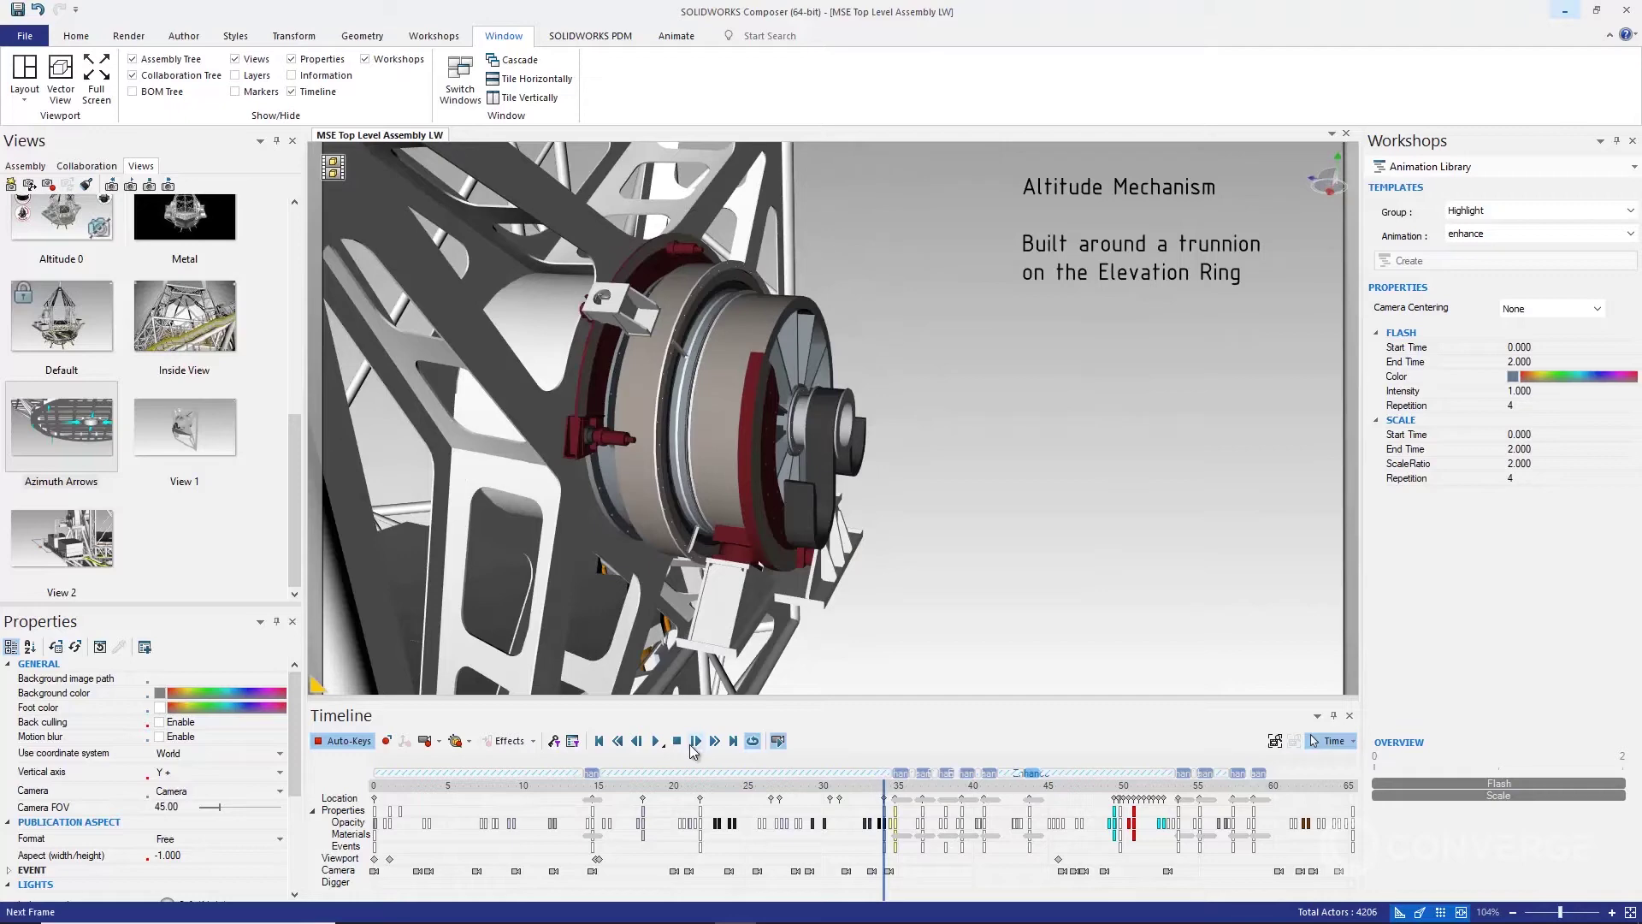
{"action": "left_click", "coordinate": [658, 741]}
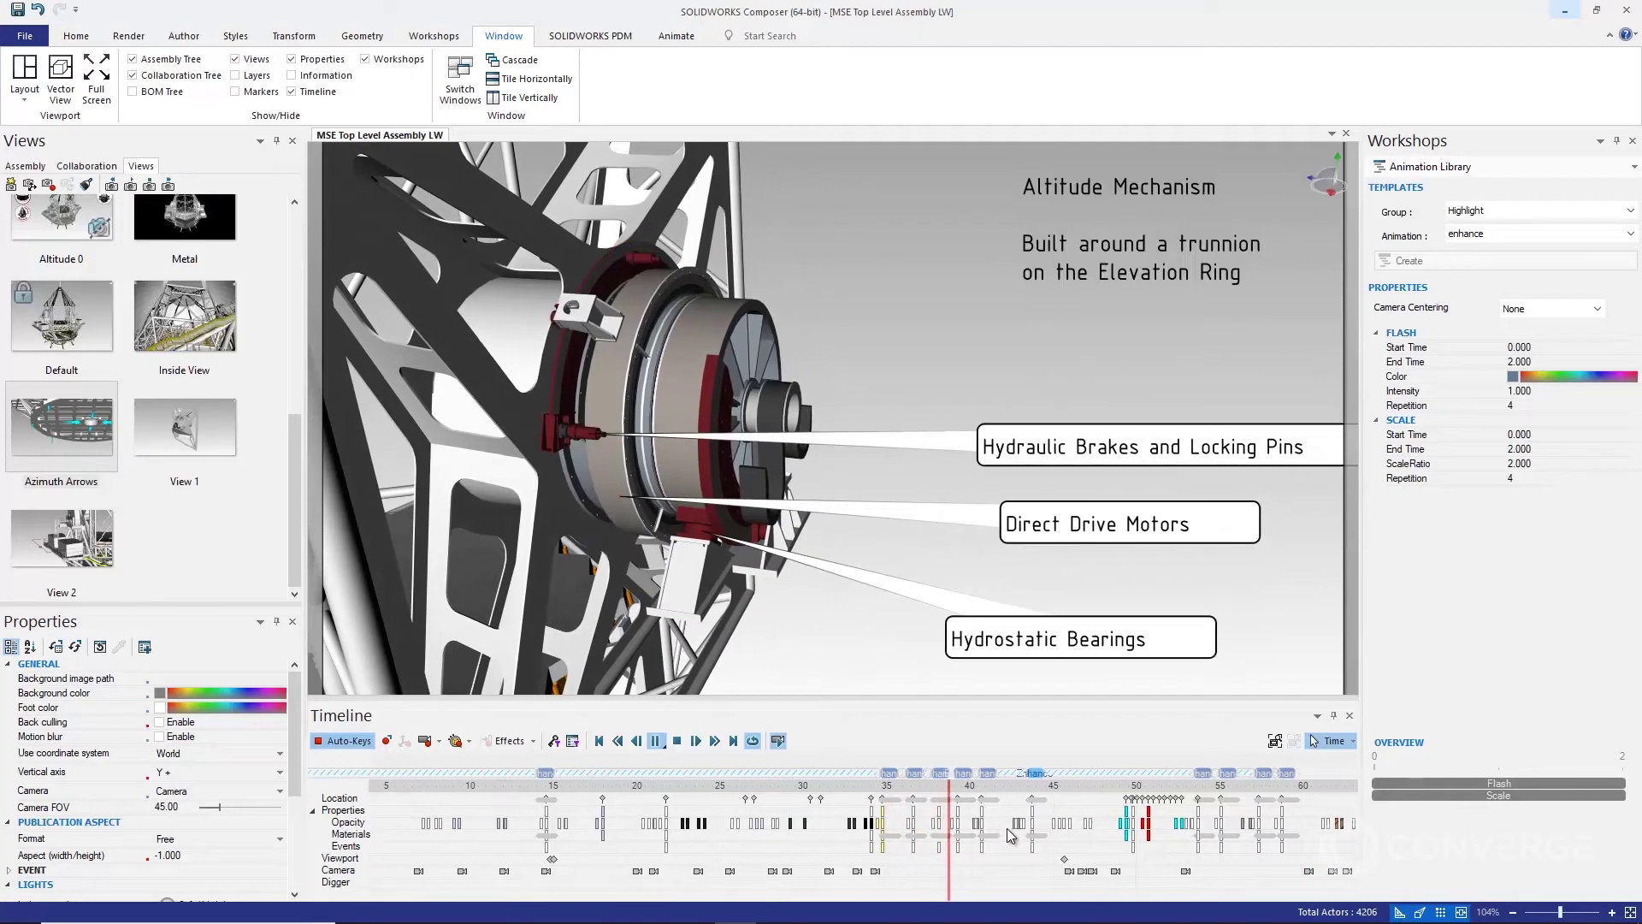
{"action": "scroll", "coordinate": [1008, 828], "scroll_direction": "up", "scroll_amount": 5}
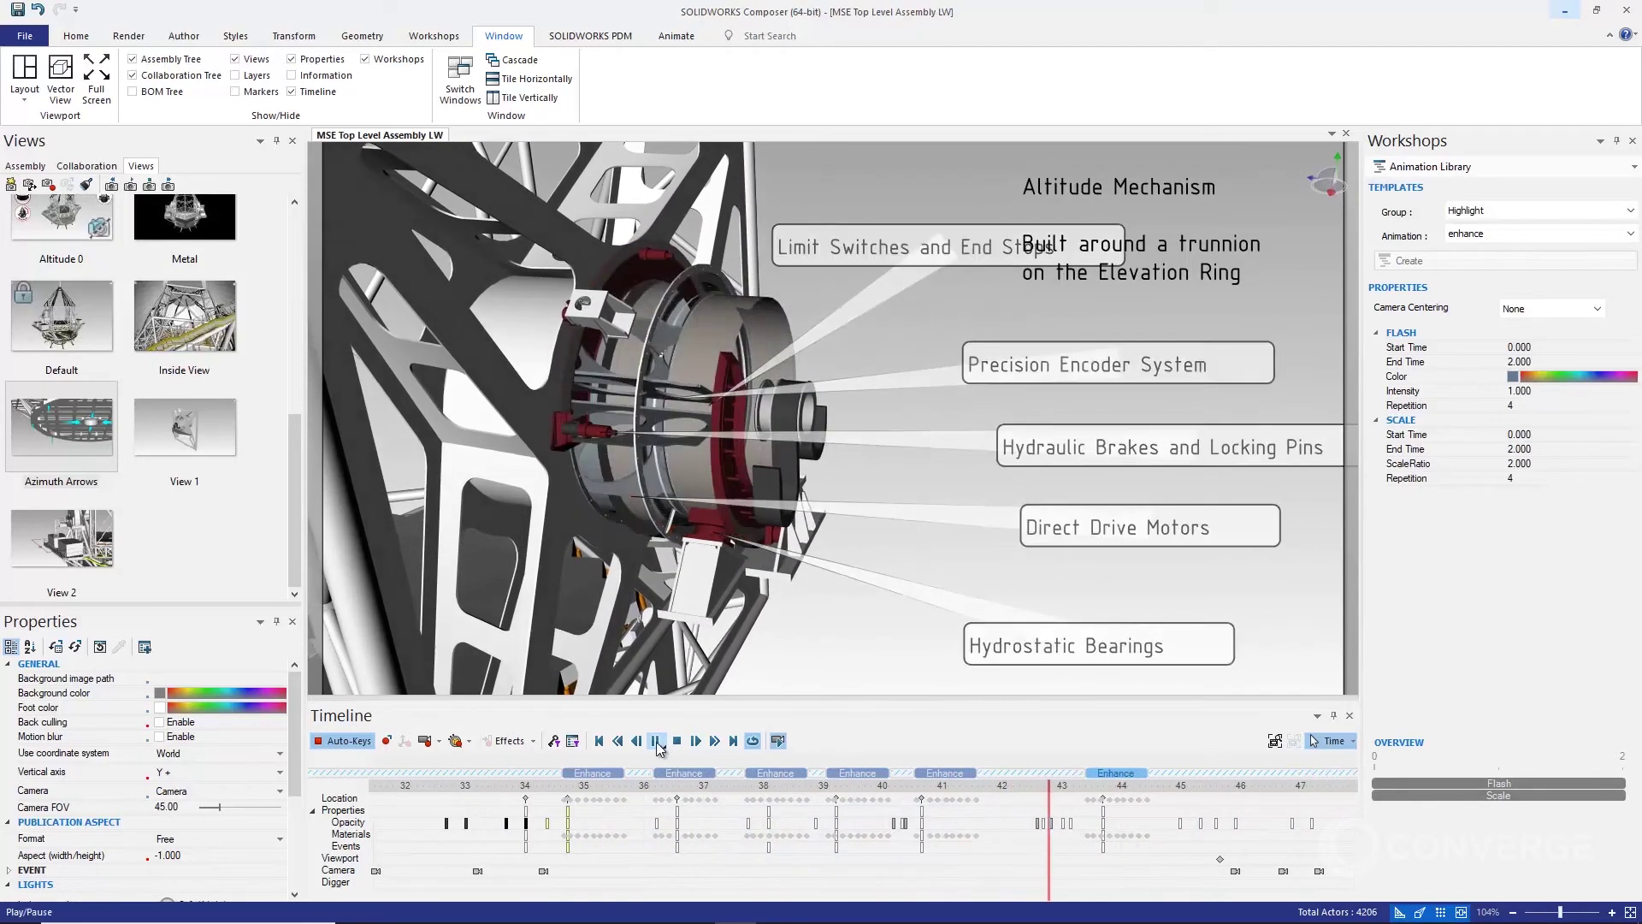
{"action": "left_click", "coordinate": [655, 742]}
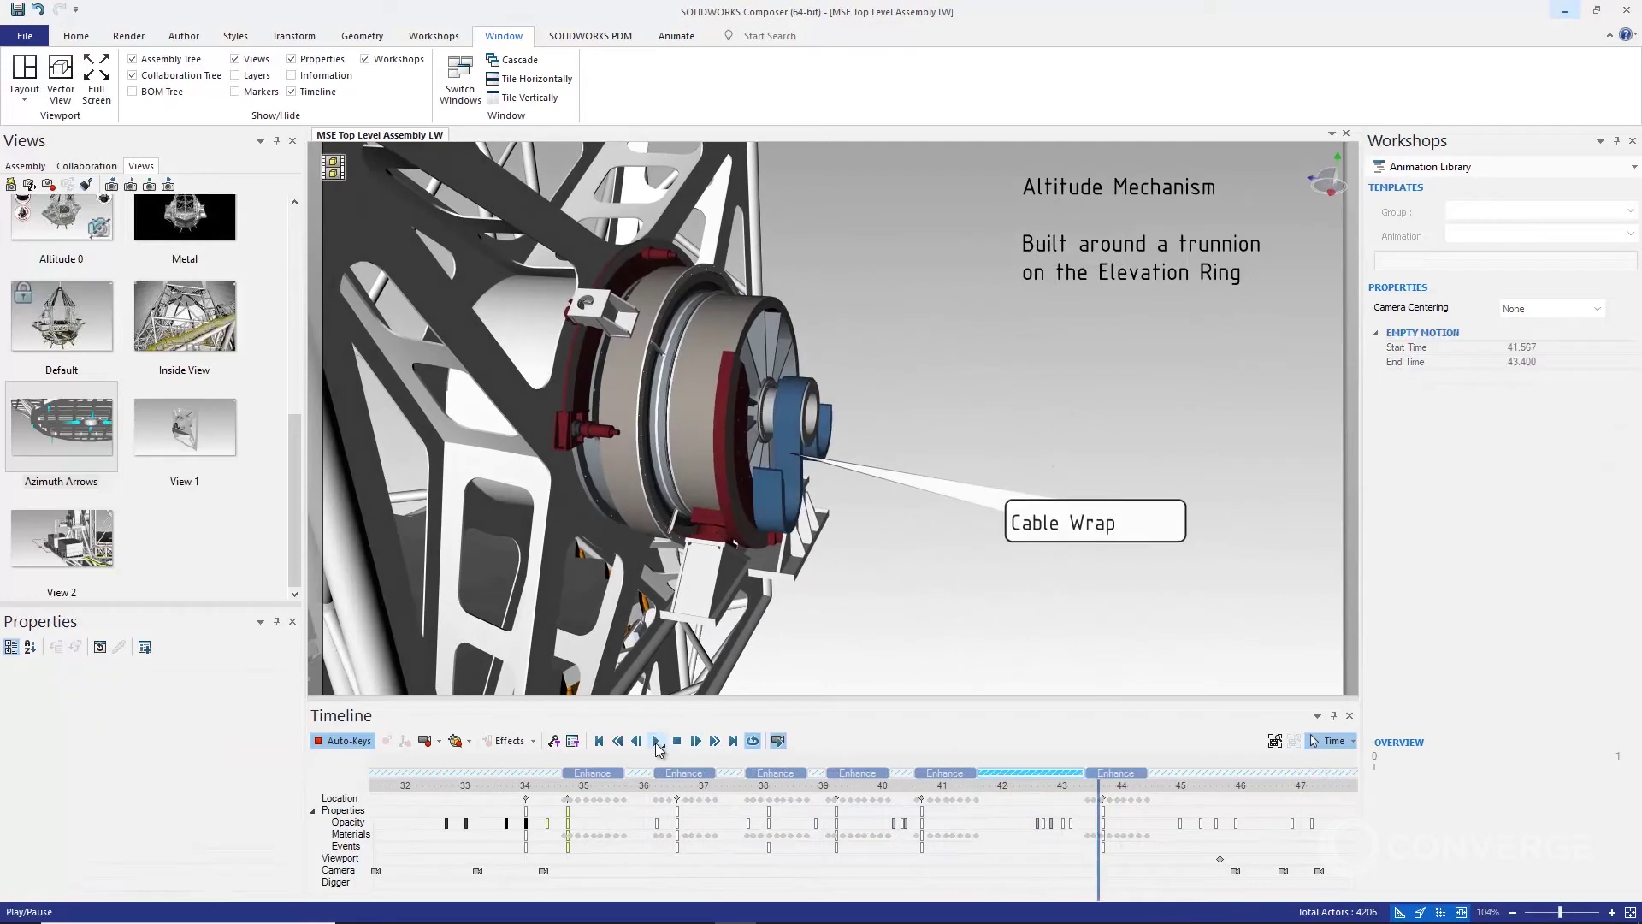
Try to set the flash color of the Cable Wrap Enhance step to Undefined and update its motion
{"action": "left_click", "coordinate": [1102, 772]}
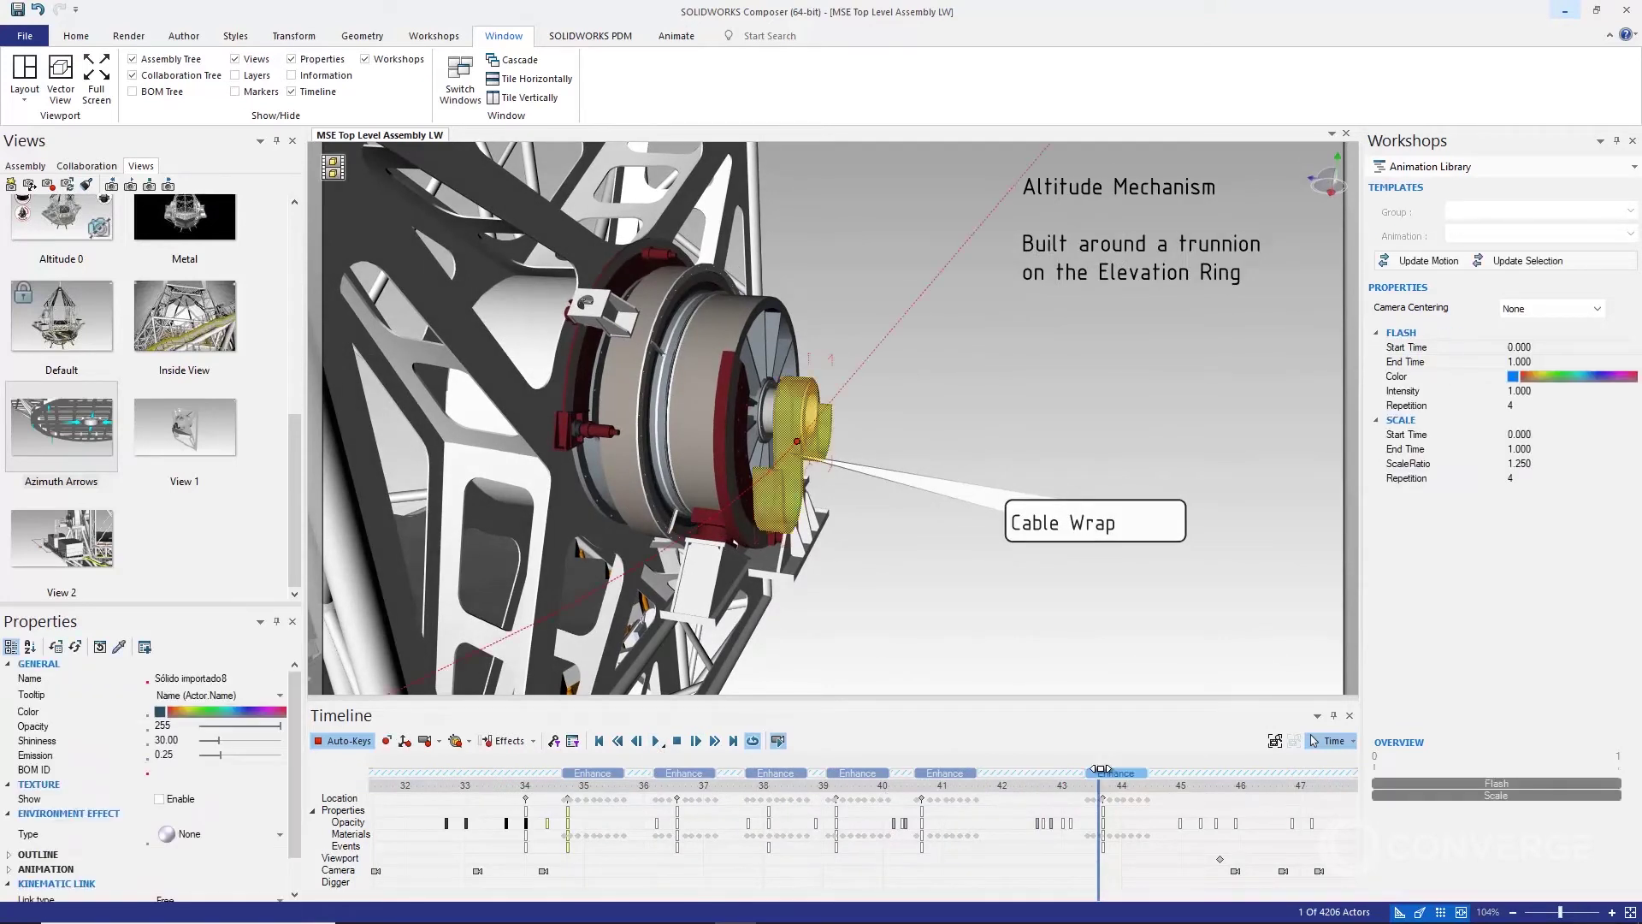
{"action": "left_click", "coordinate": [1514, 379]}
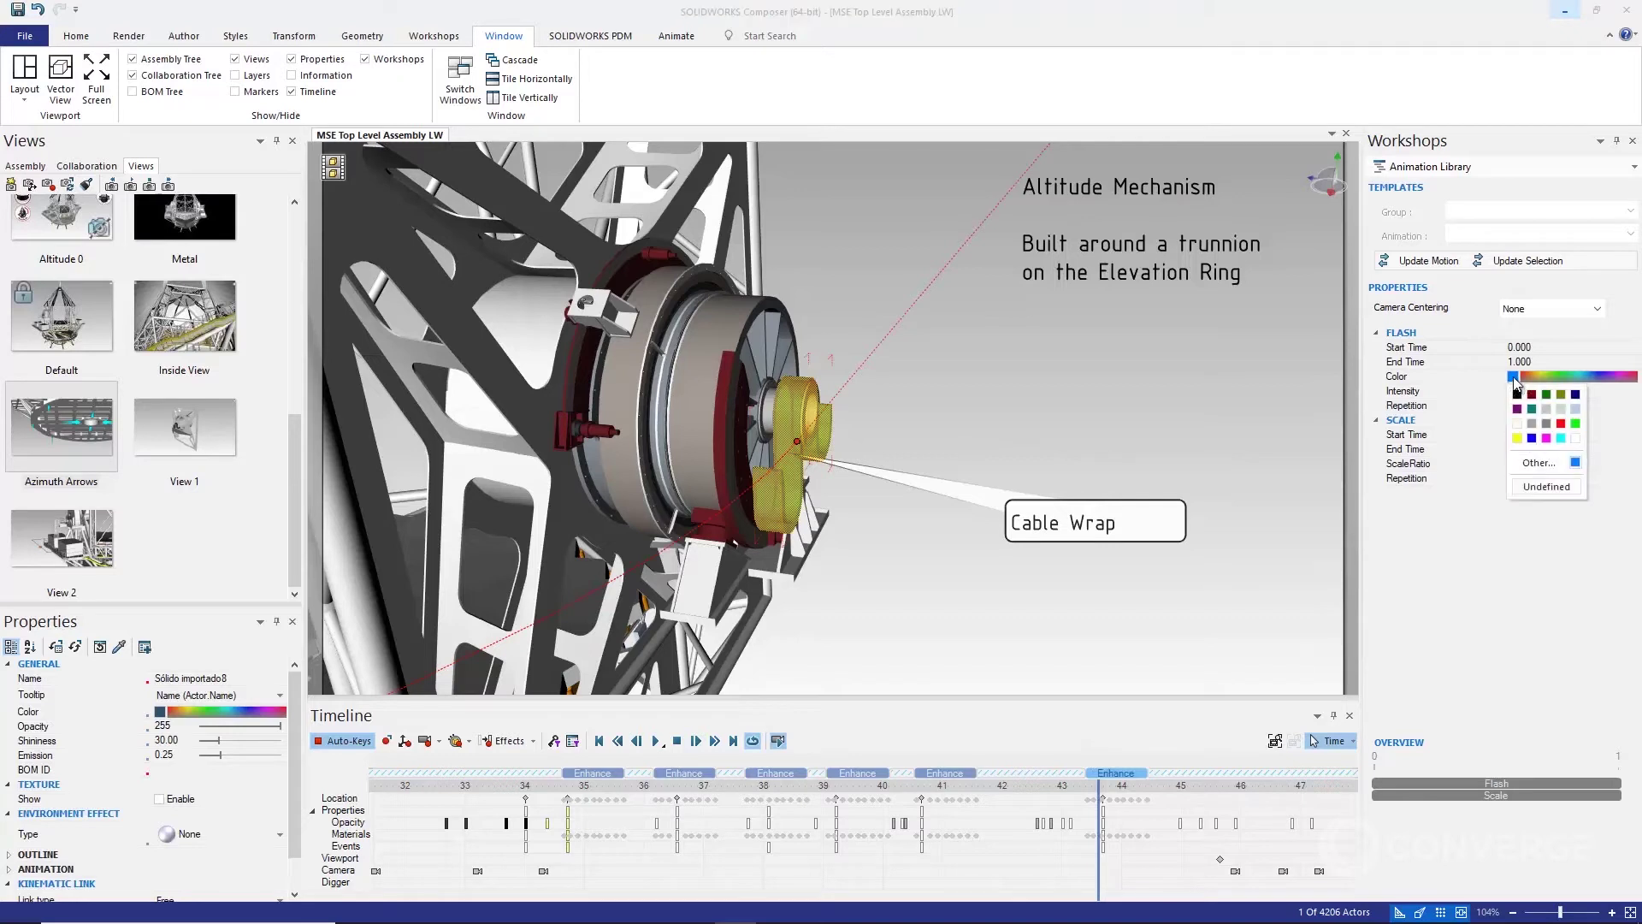
{"action": "left_click", "coordinate": [1531, 486]}
{"action": "left_click", "coordinate": [1431, 261]}
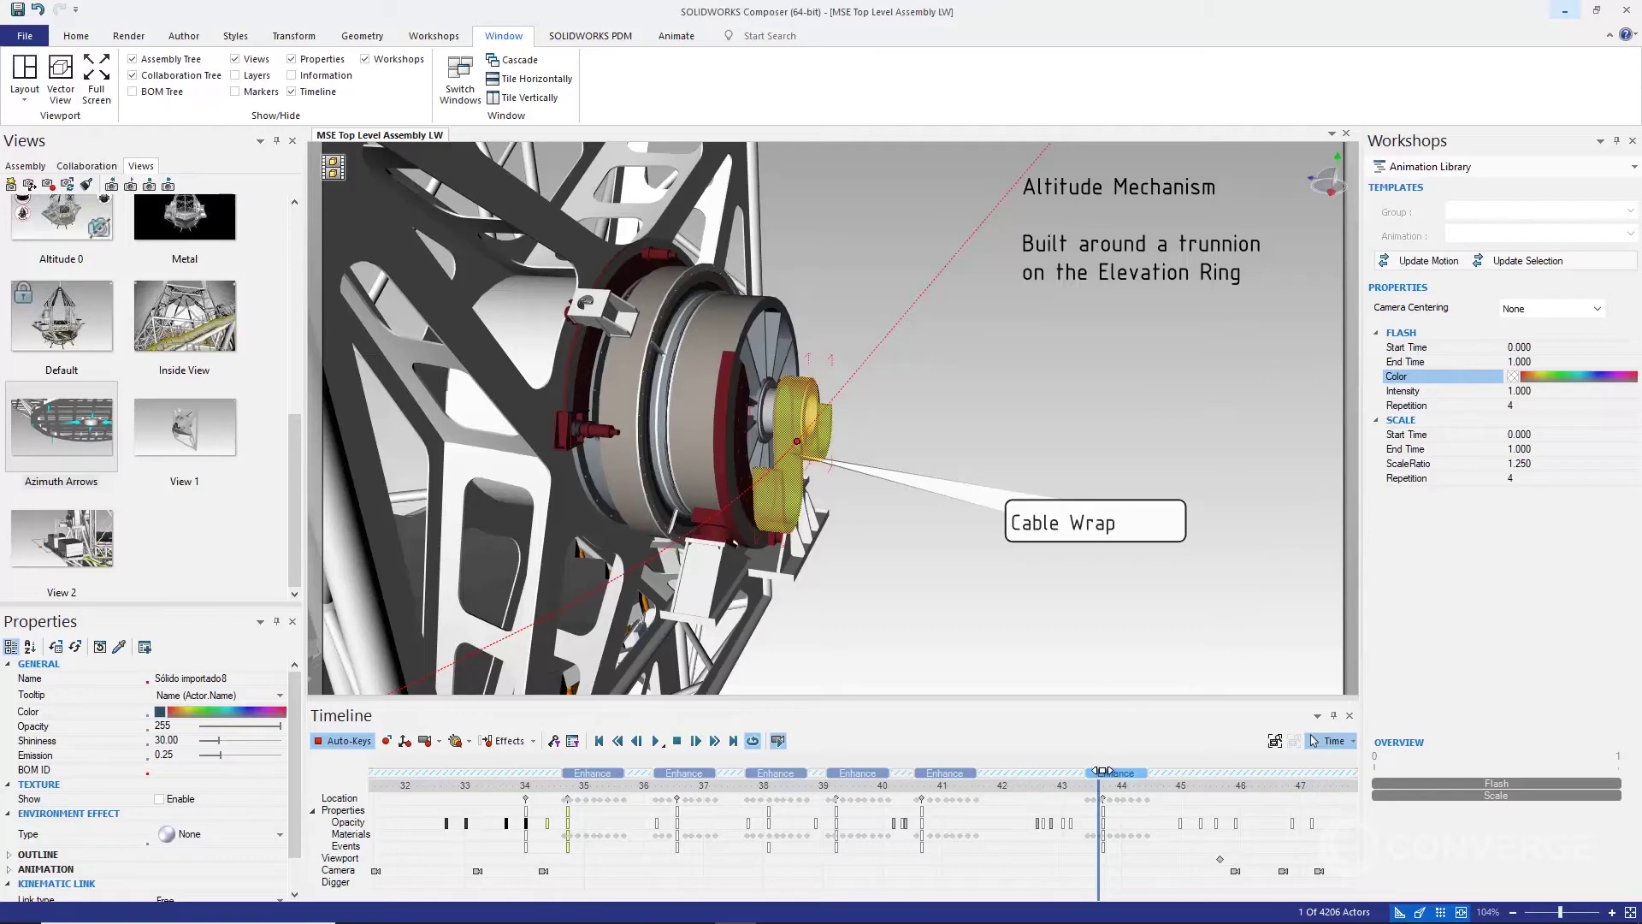
Replay the animation from about 40.4 s to the Cable Wrap highlight and view the Enhance step's editing options
{"action": "left_click_drag", "start_coordinate": [1100, 786], "coordinate": [905, 785]}
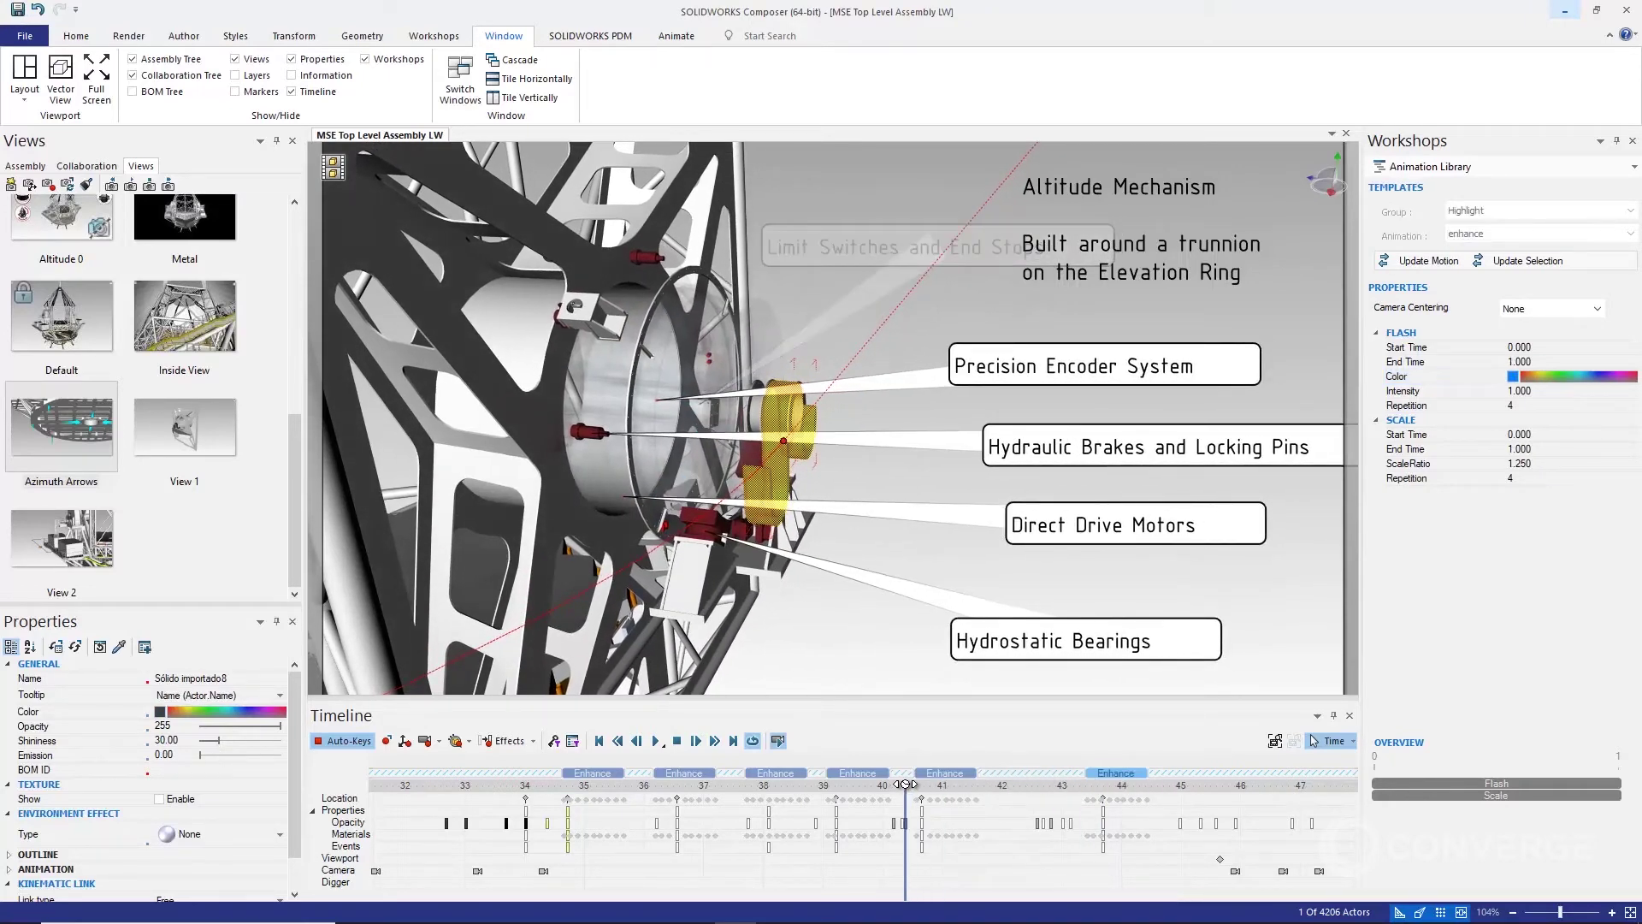
{"action": "left_click", "coordinate": [861, 654]}
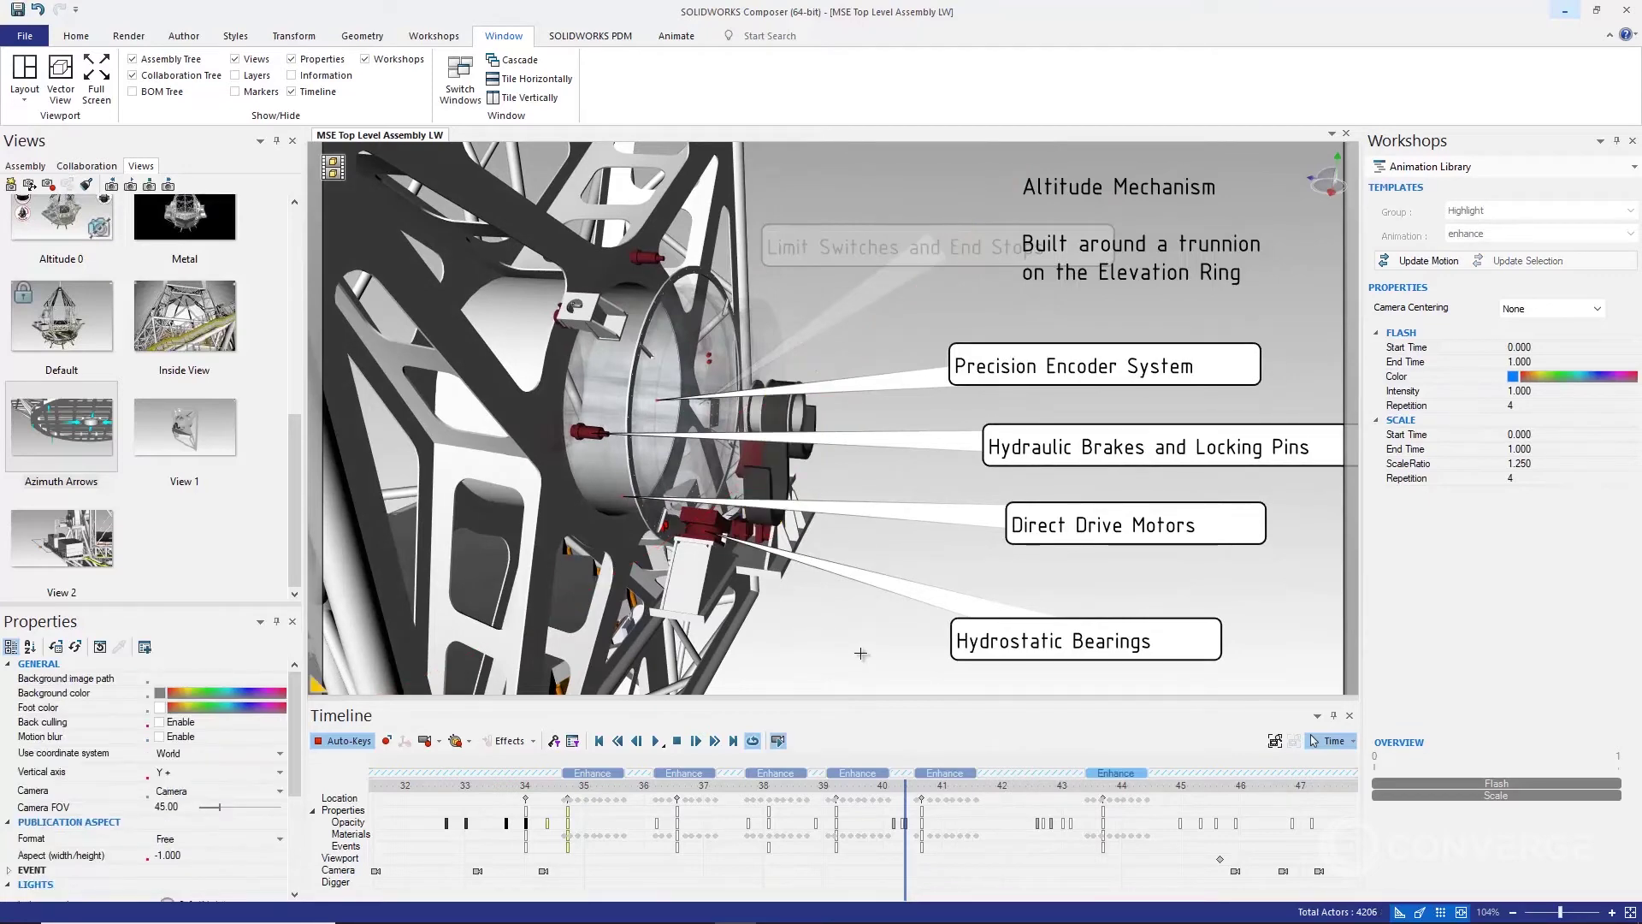
{"action": "left_click", "coordinate": [656, 741]}
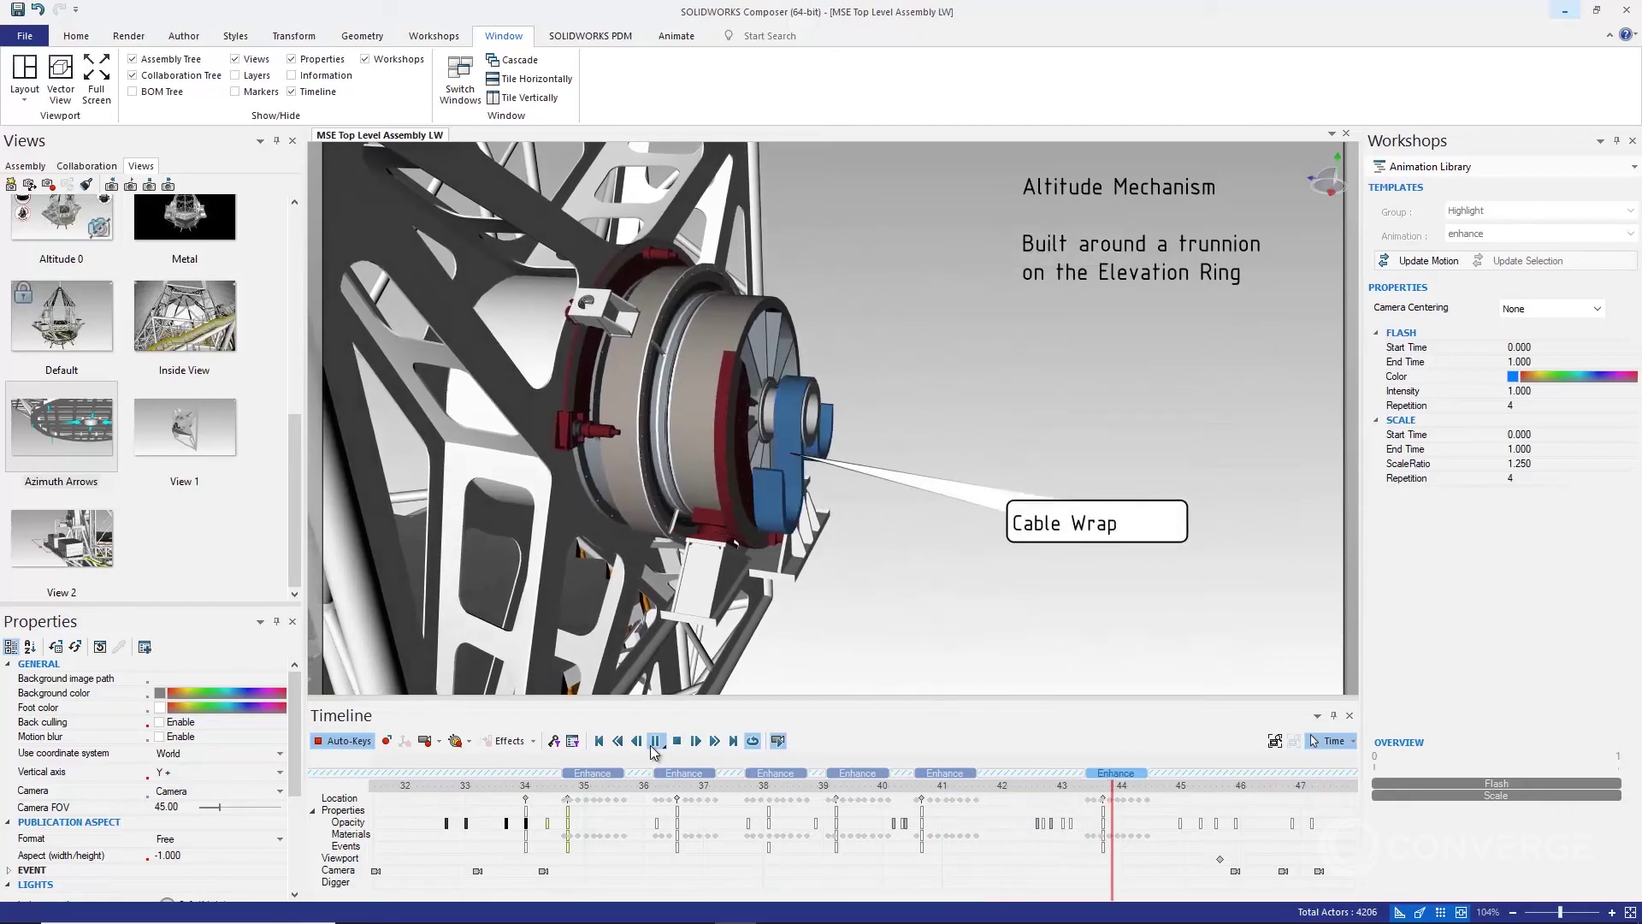
{"action": "left_click", "coordinate": [654, 742]}
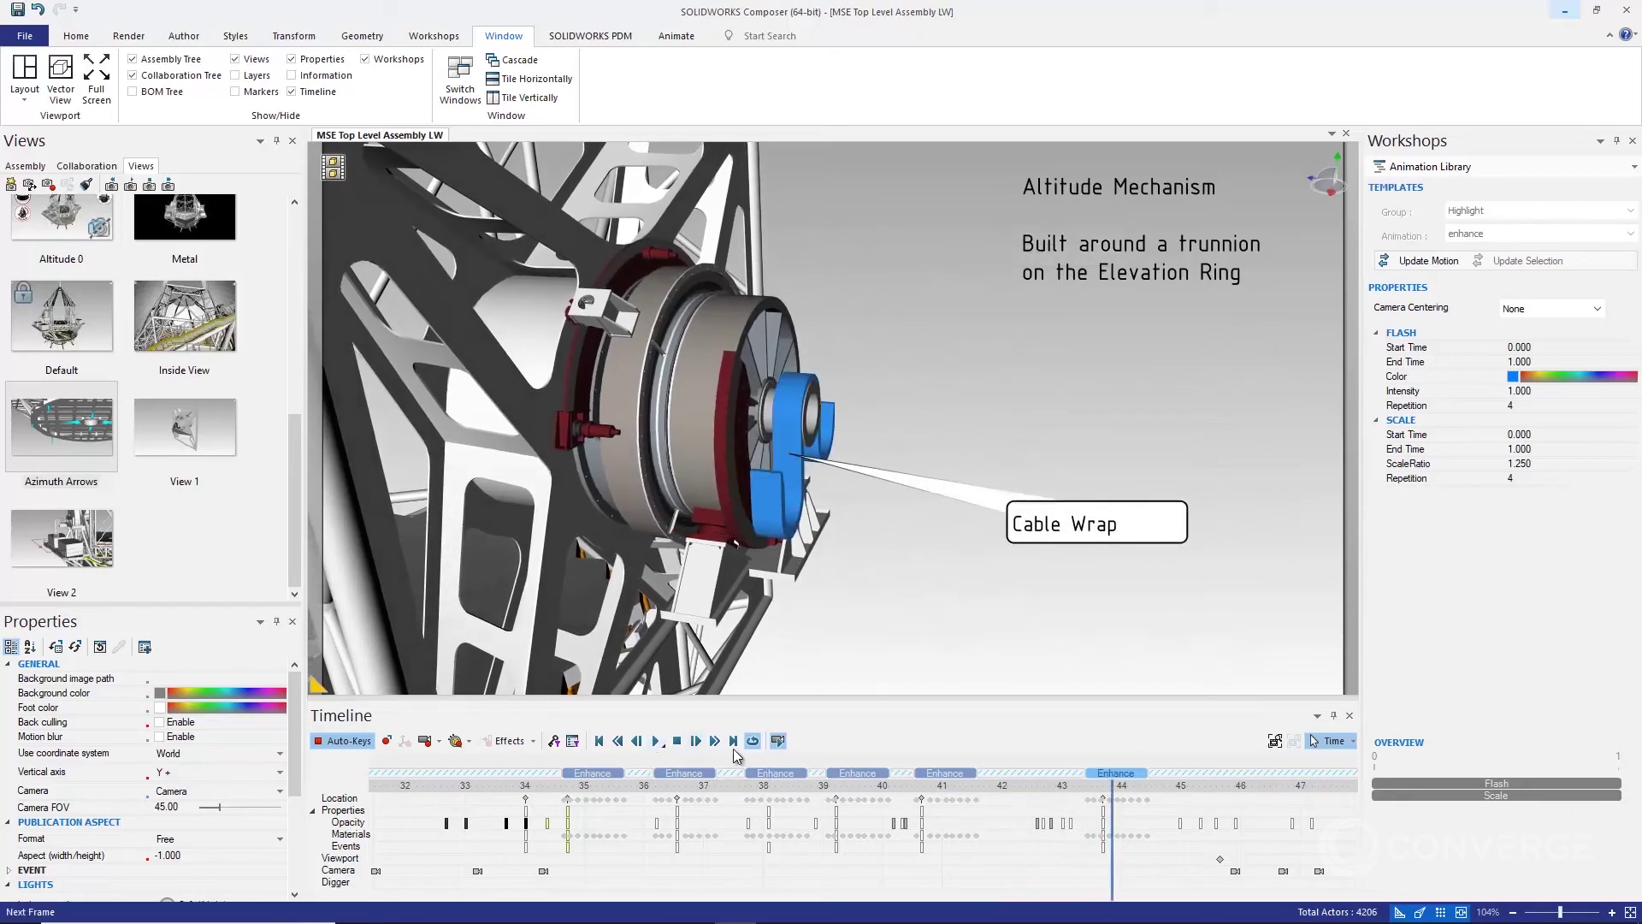
{"action": "right_click", "coordinate": [1123, 775]}
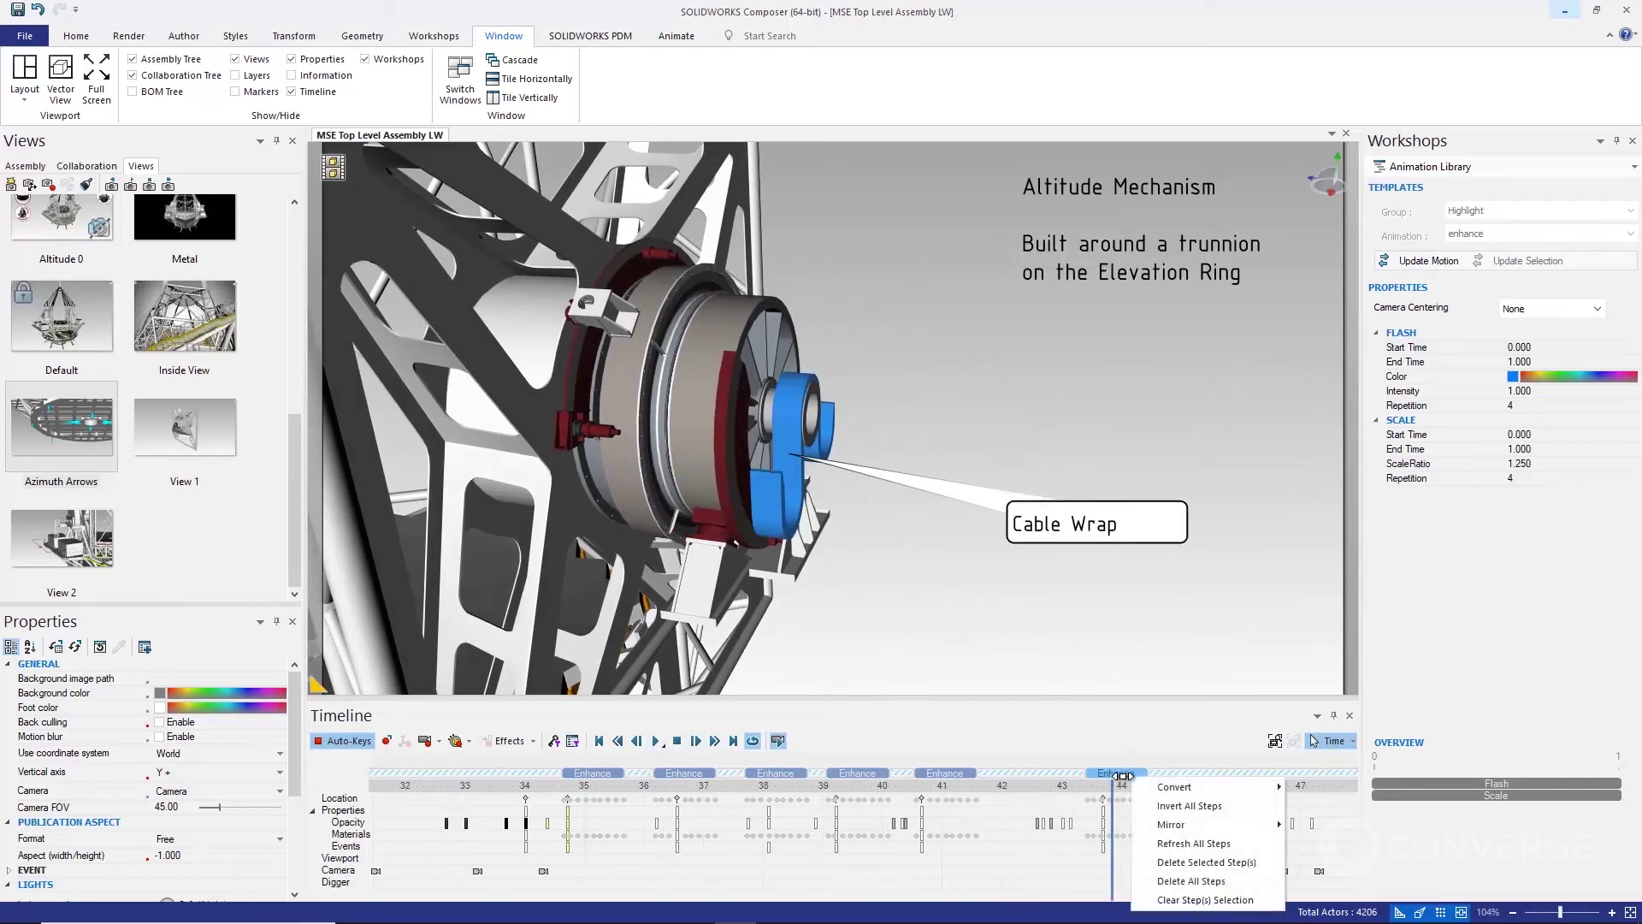
{"action": "right_click", "coordinate": [1051, 778]}
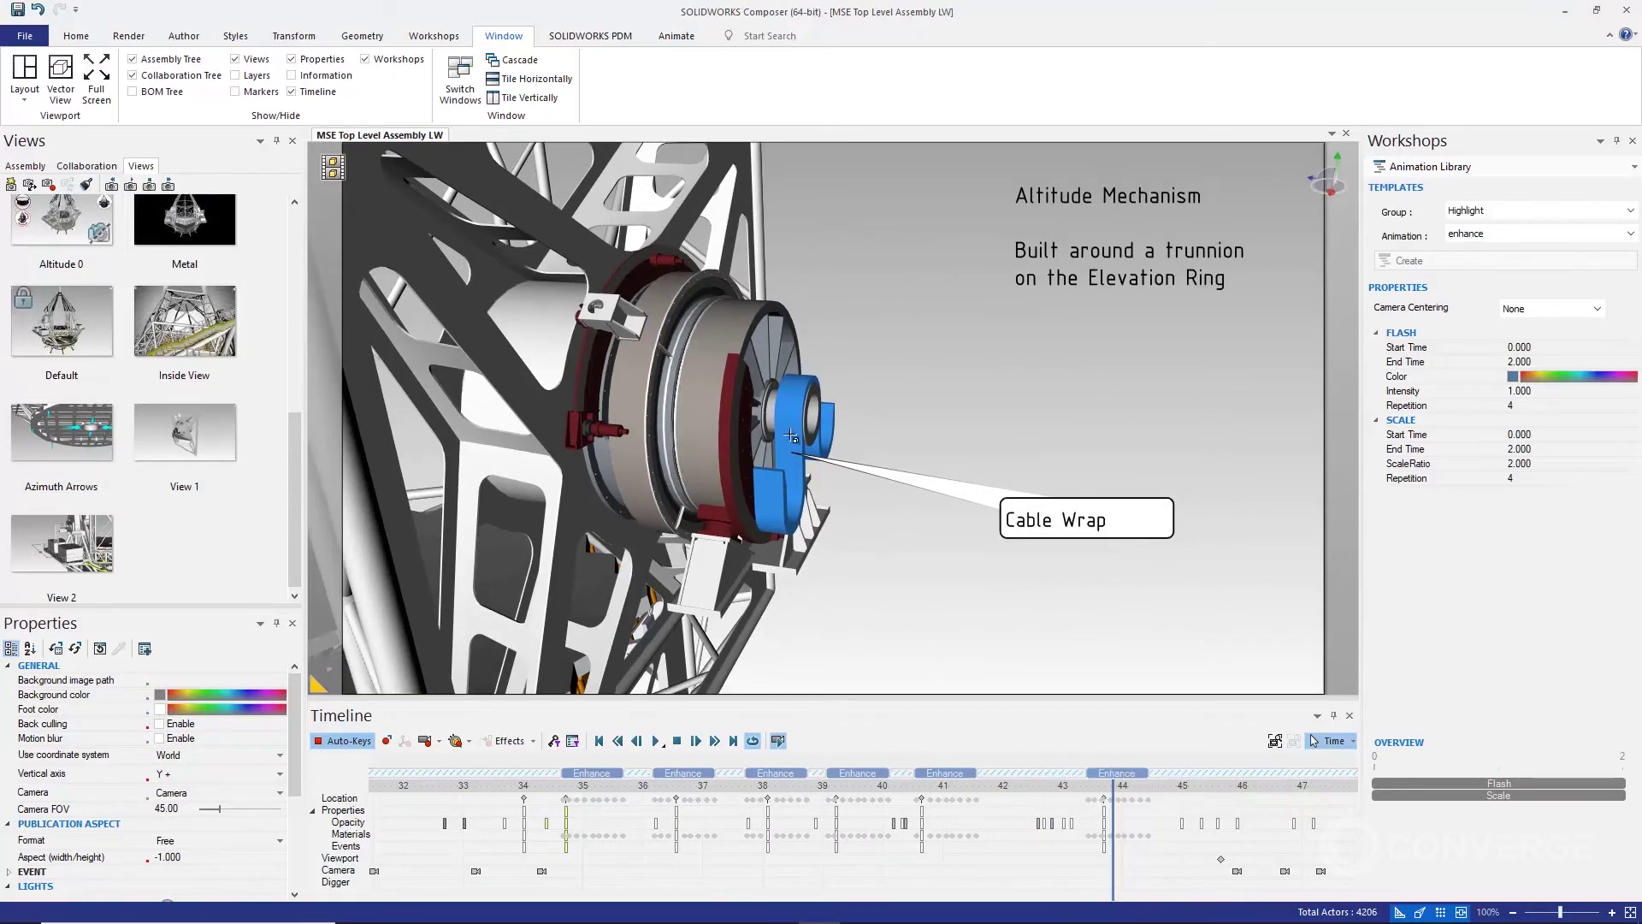
View the SOLIDWORKS PDM commands and the available workflow state changes for the document
{"action": "left_click", "coordinate": [594, 37]}
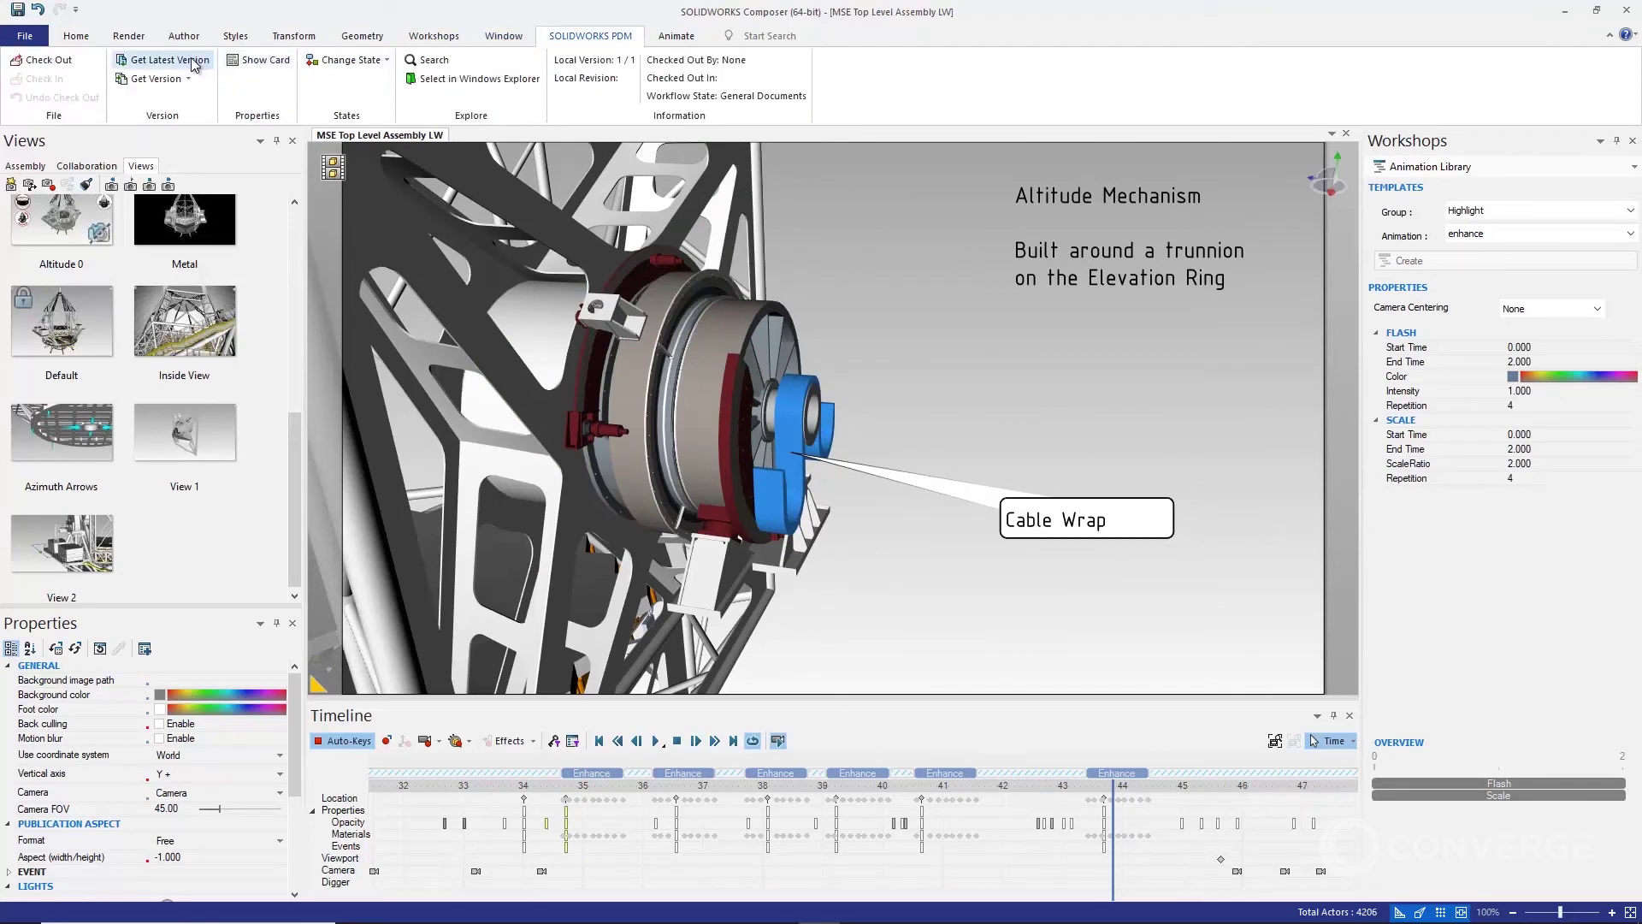
{"action": "left_click", "coordinate": [383, 61]}
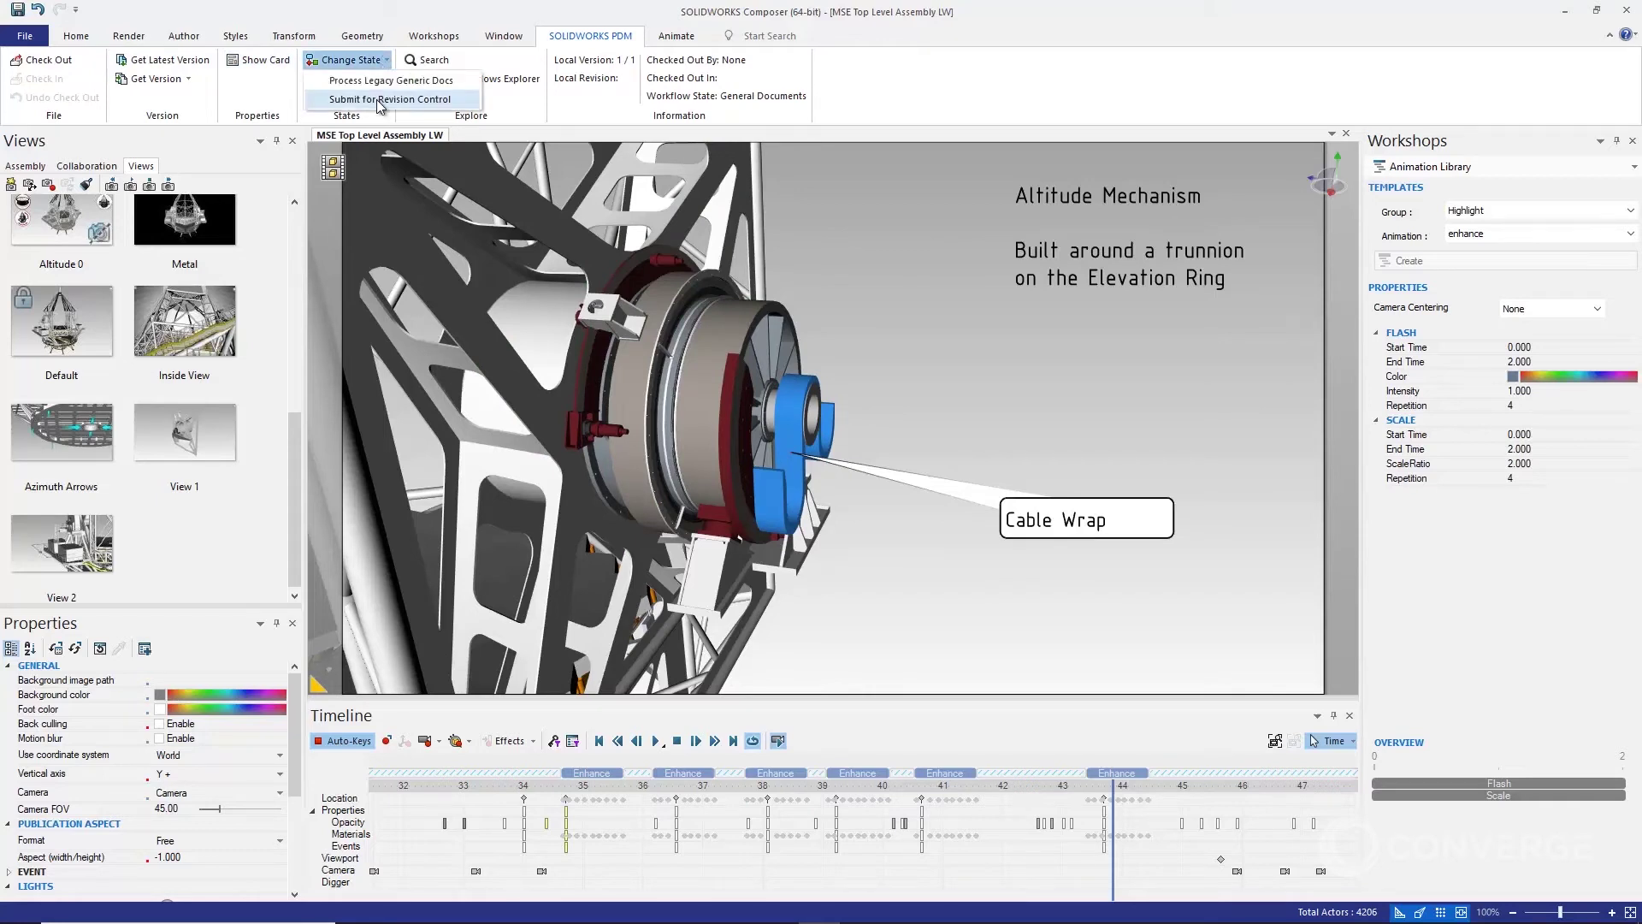
{"action": "left_click", "coordinate": [506, 105]}
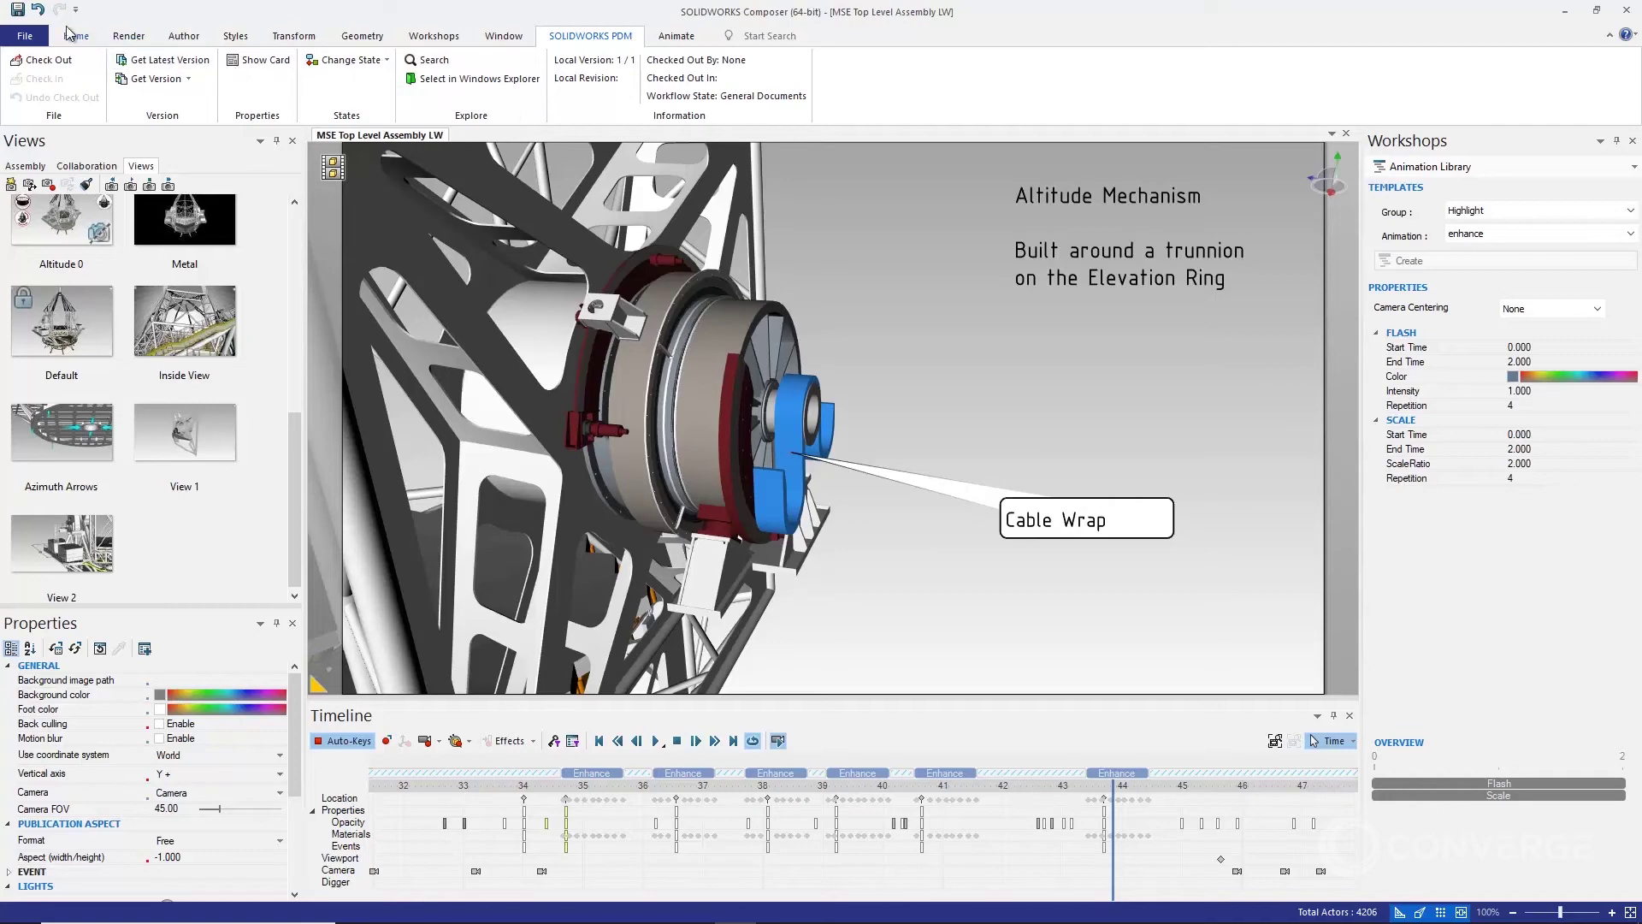
Preview Turret Axle for opening, review its configurations, disable Import SOLIDWORKS assembly envelope, and cancel without opening the file
{"action": "left_click", "coordinate": [25, 38]}
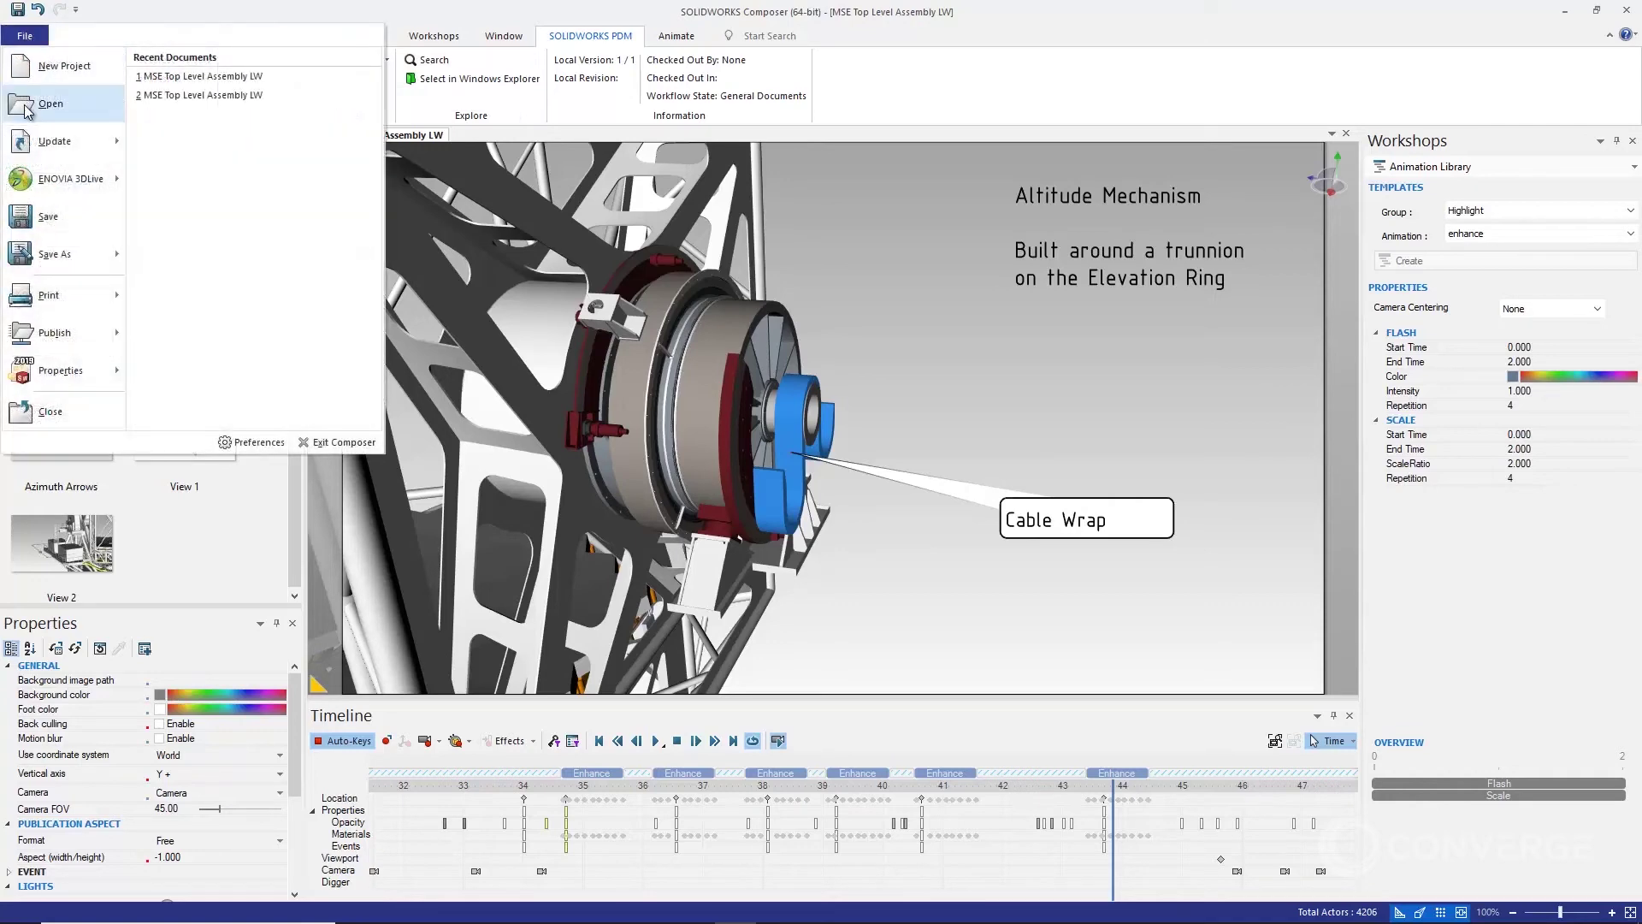
{"action": "left_click", "coordinate": [26, 107]}
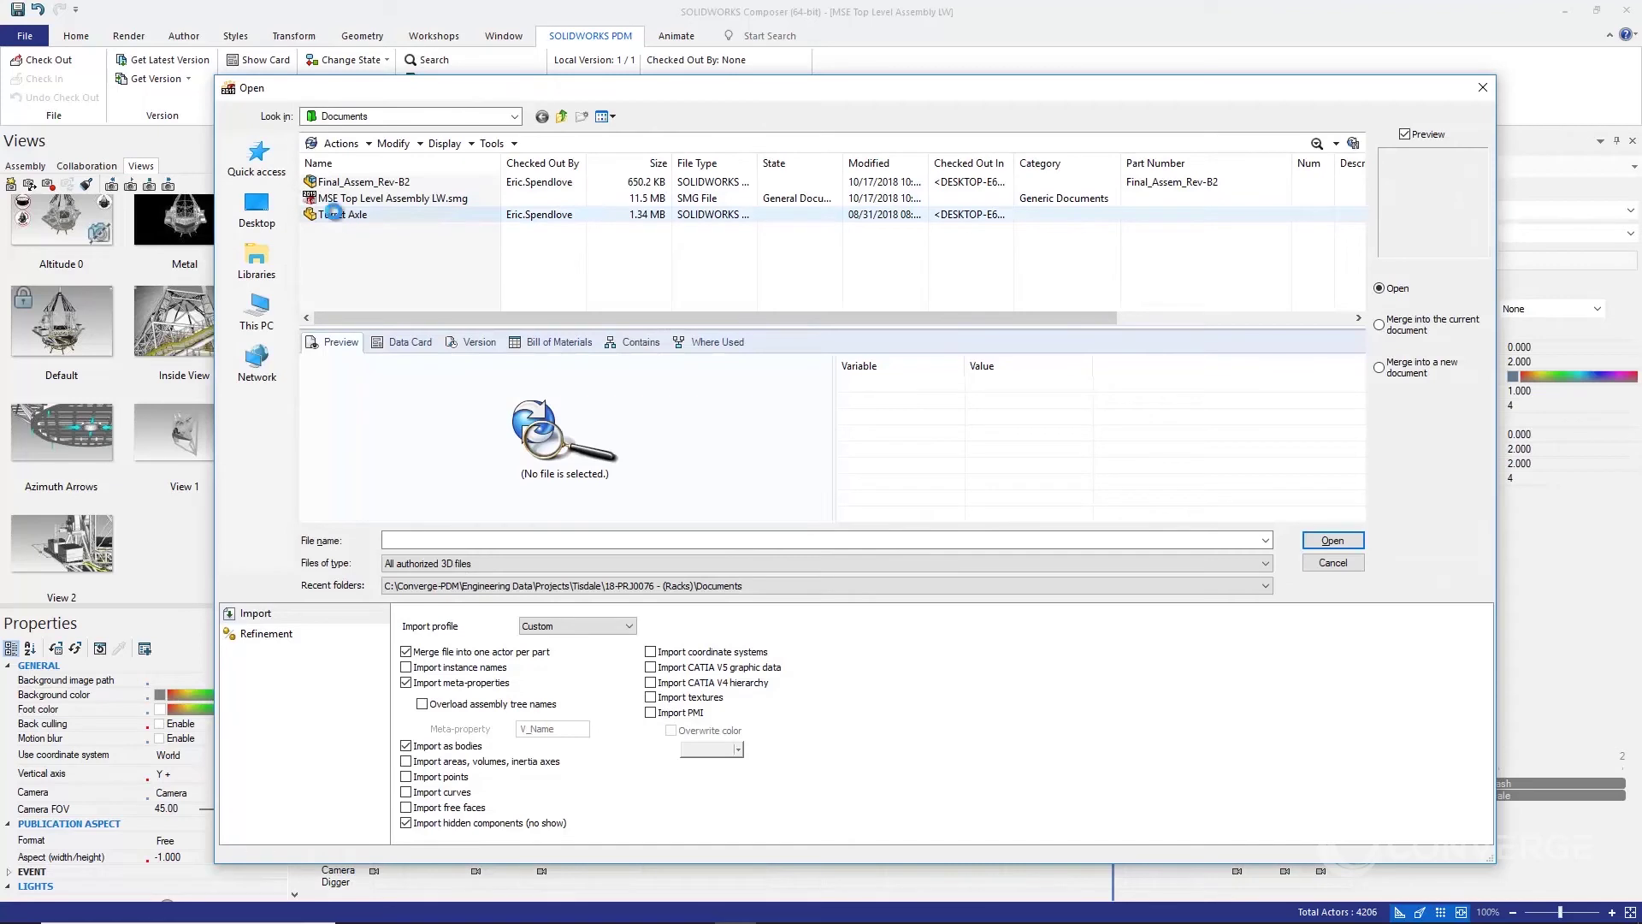
{"action": "left_click", "coordinate": [333, 214]}
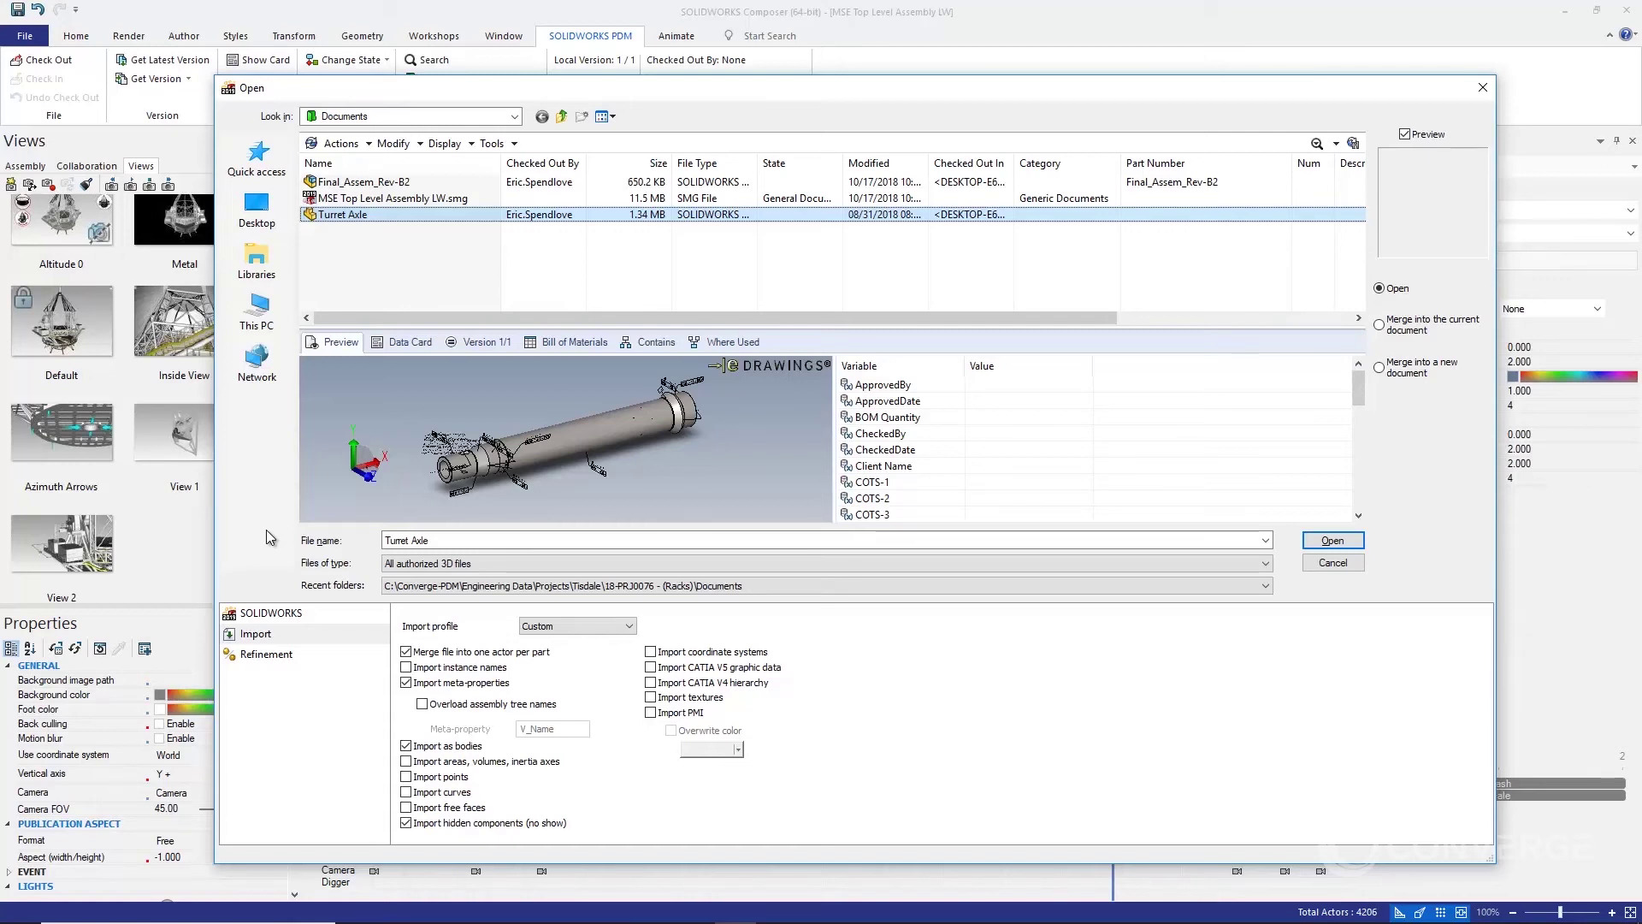
{"action": "left_click", "coordinate": [257, 614]}
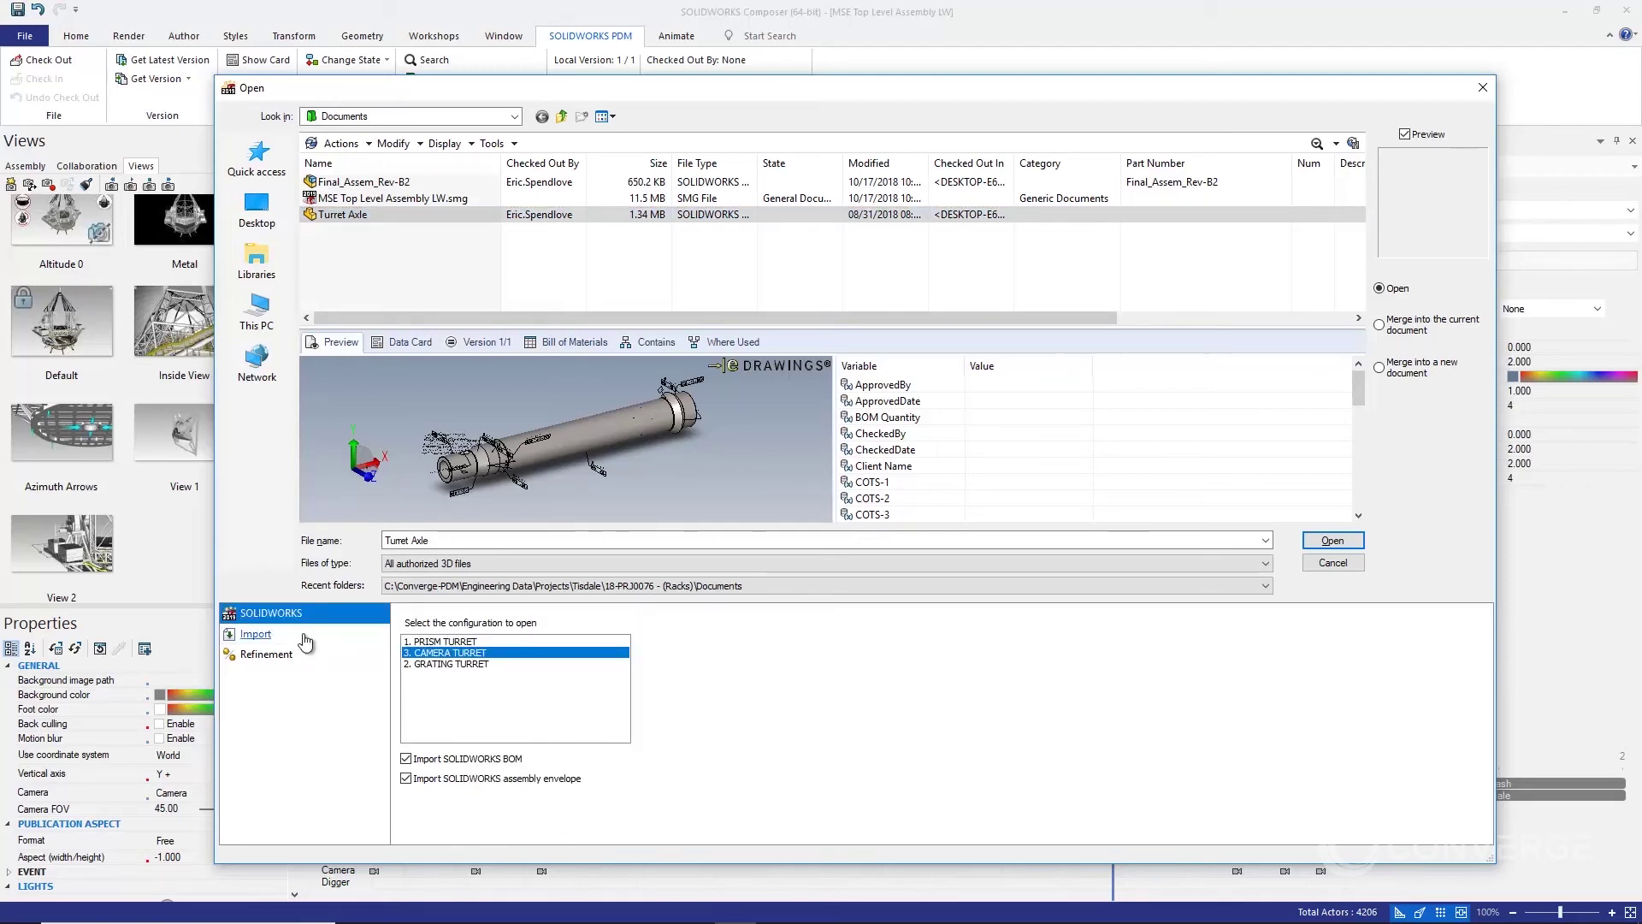
{"action": "left_click", "coordinate": [411, 781]}
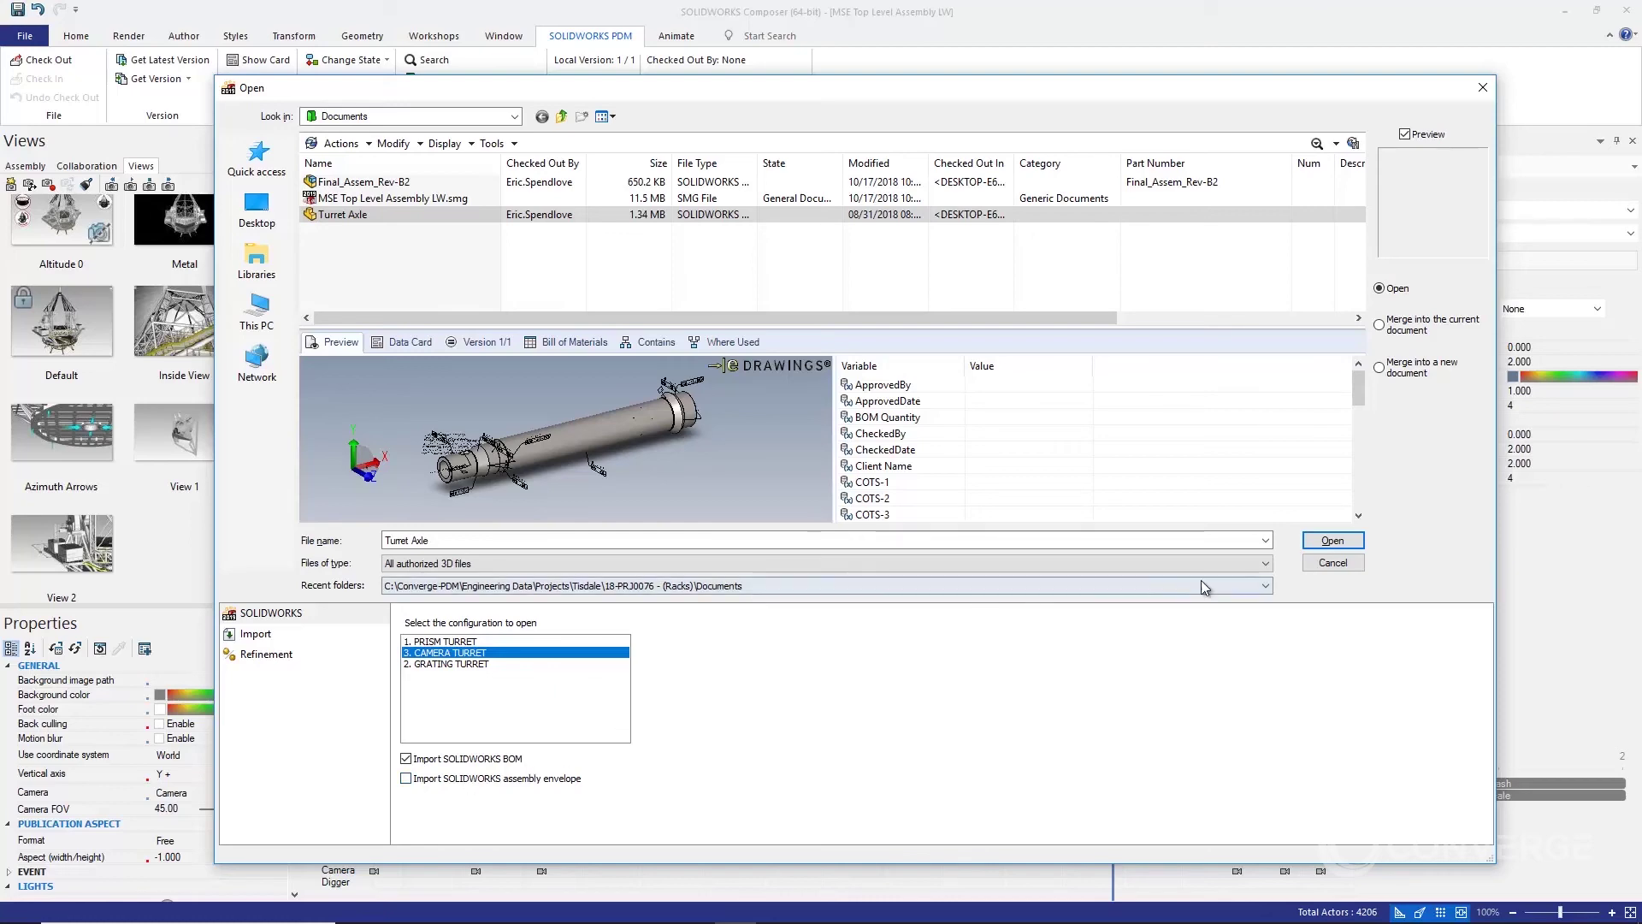
{"action": "left_click", "coordinate": [1321, 566]}
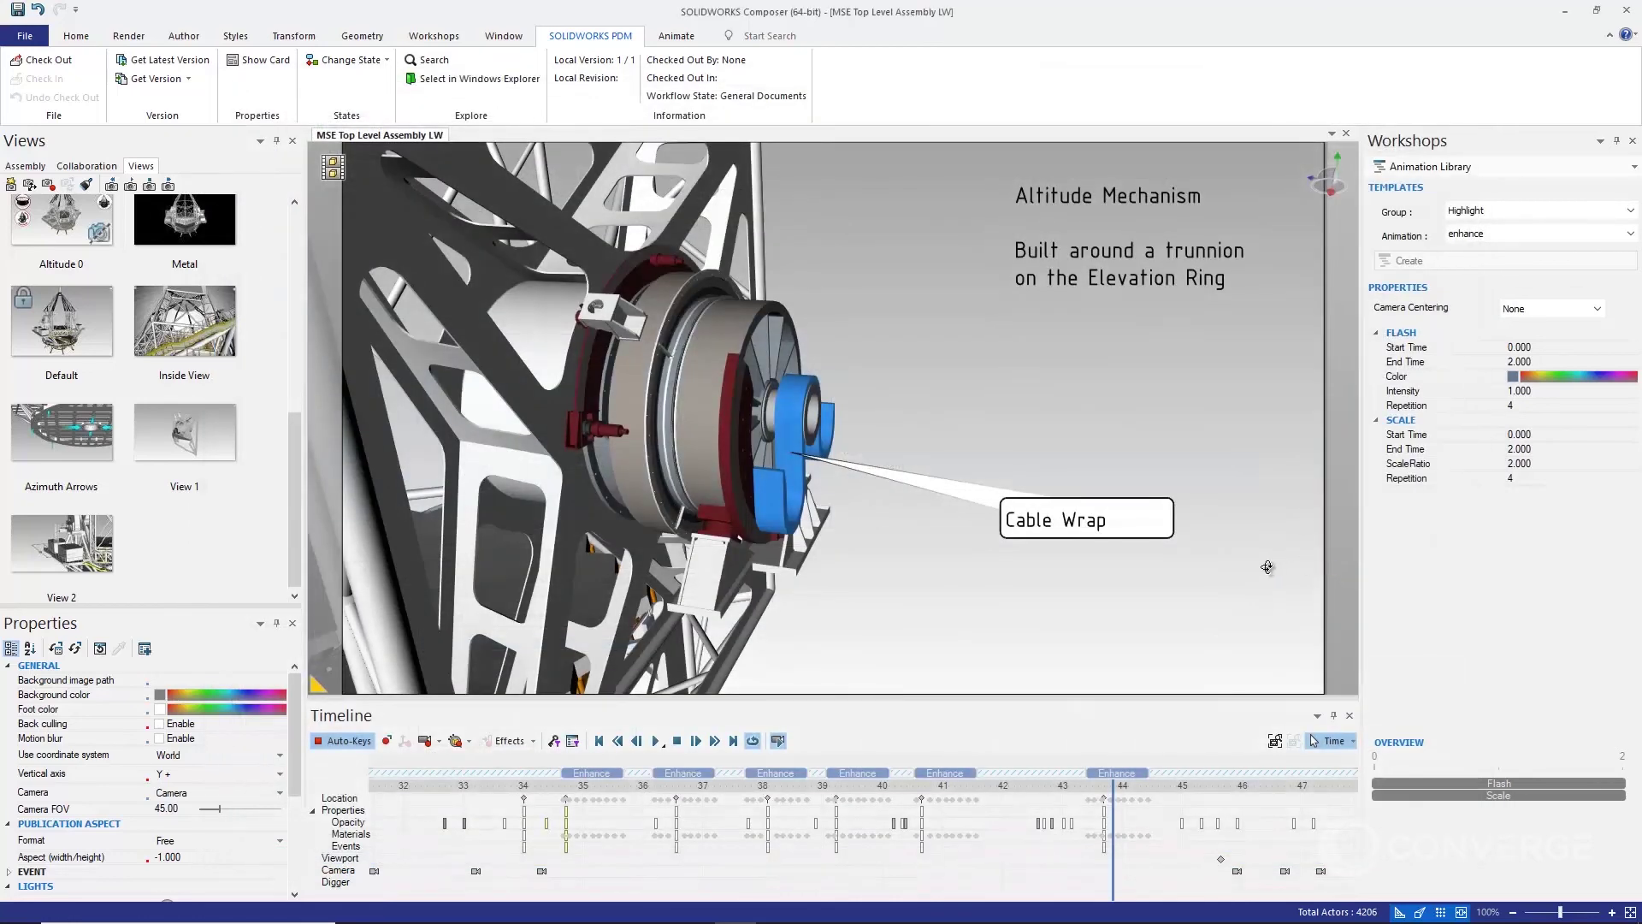
Resume playback of the telescope animation from the Cable Wrap highlight
{"action": "left_click", "coordinate": [655, 741]}
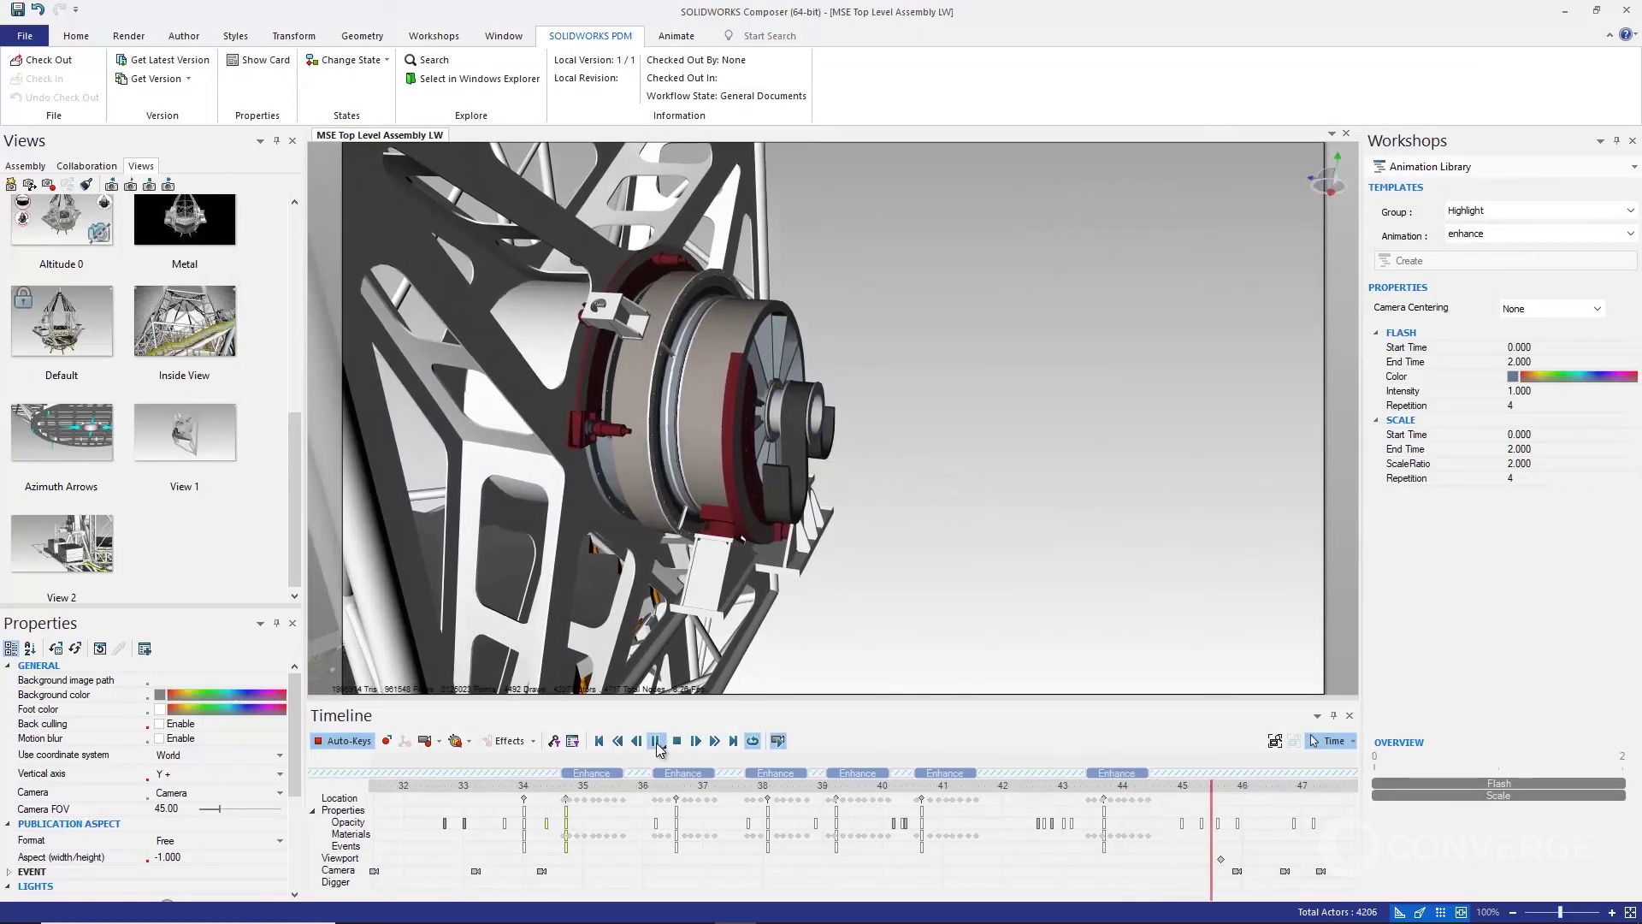